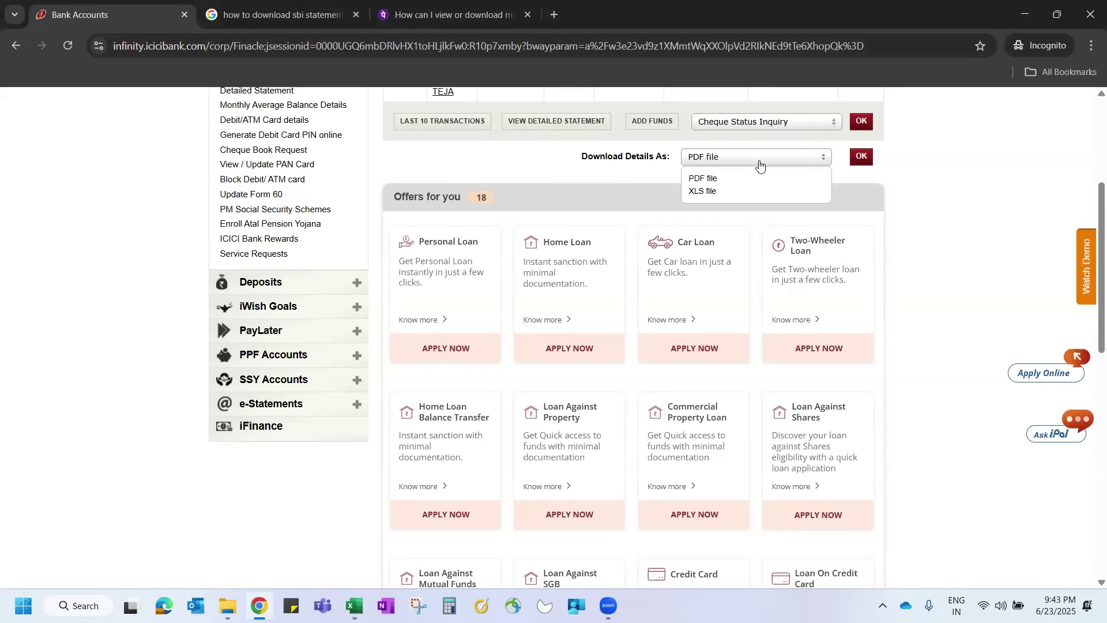
Review the search result's step-by-step guide for downloading an SBI statement in Excel format and enlarge its accompanying image
{"action": "left_click", "coordinate": [938, 207]}
{"action": "left_click", "coordinate": [282, 15]}
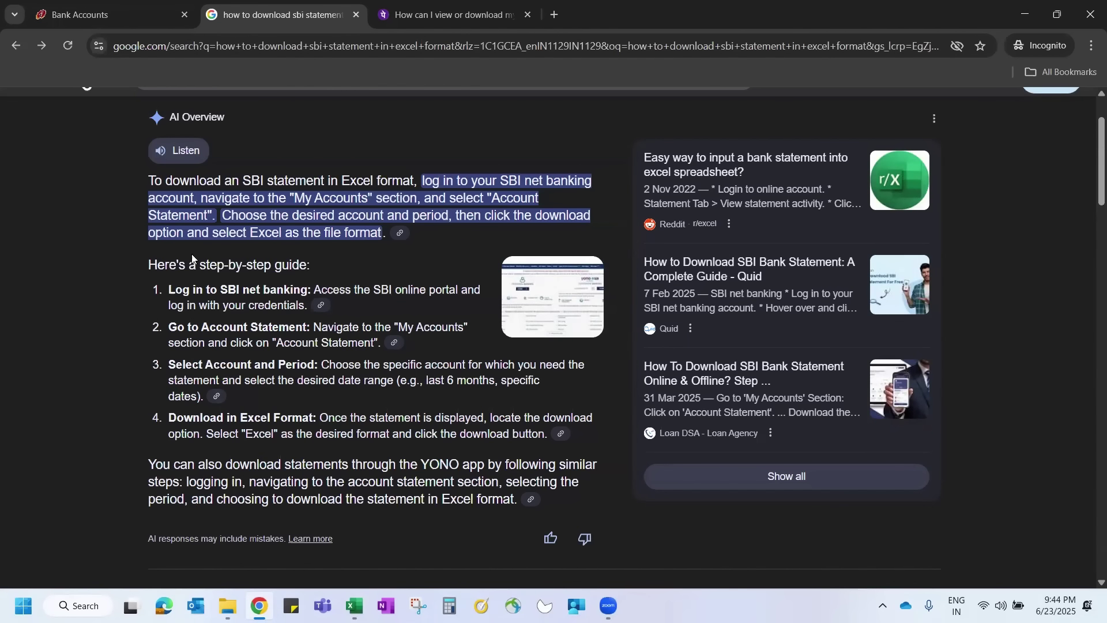
{"action": "left_click_drag", "start_coordinate": [203, 289], "coordinate": [294, 381]}
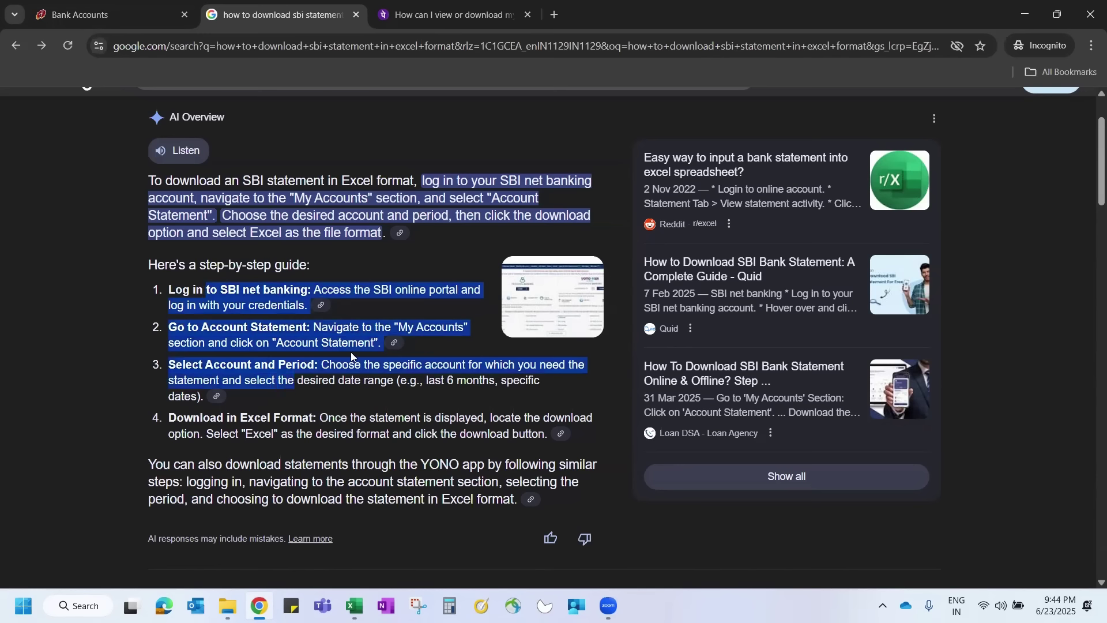
{"action": "left_click_drag", "start_coordinate": [234, 422], "coordinate": [465, 438]}
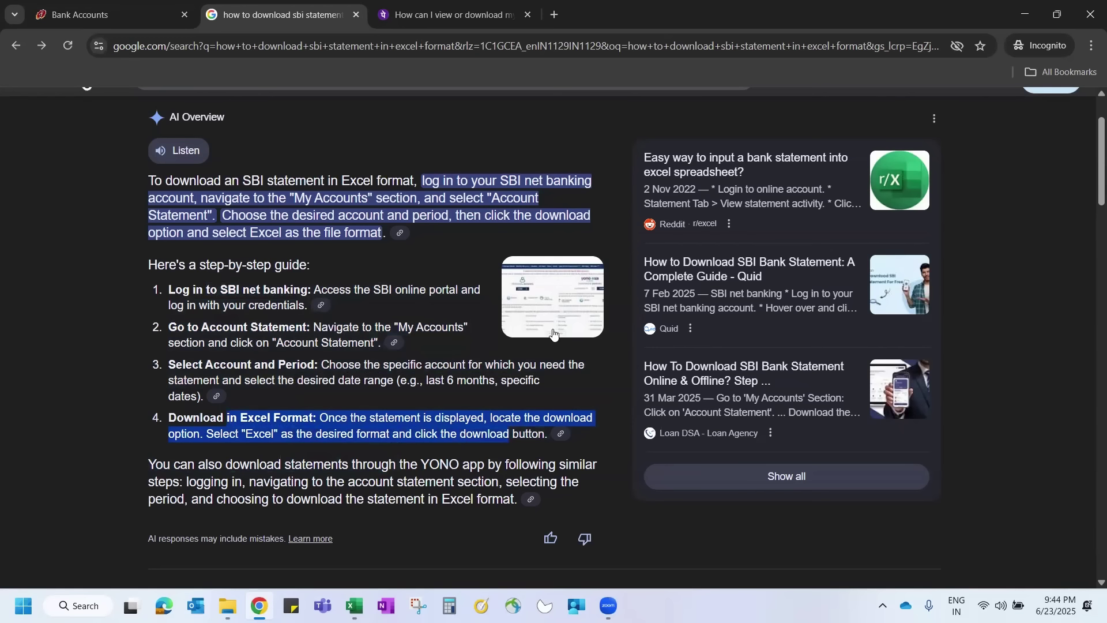
{"action": "left_click", "coordinate": [536, 314]}
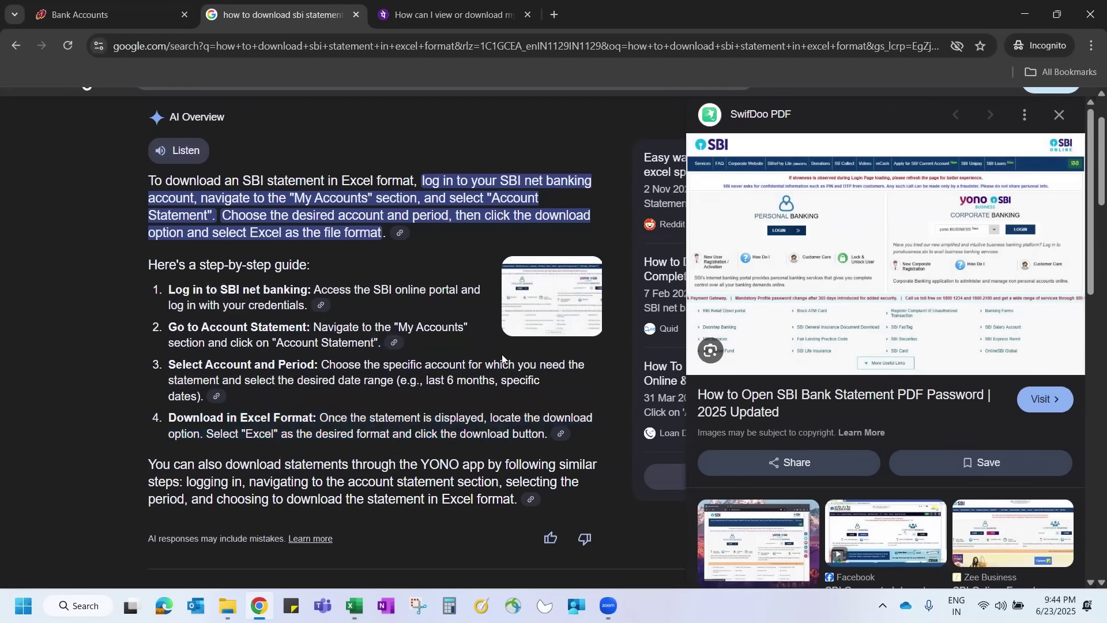
Read the PhonePe transaction report instructions and check the file formats offered for downloading the ICICI account details
{"action": "left_click", "coordinate": [379, 22]}
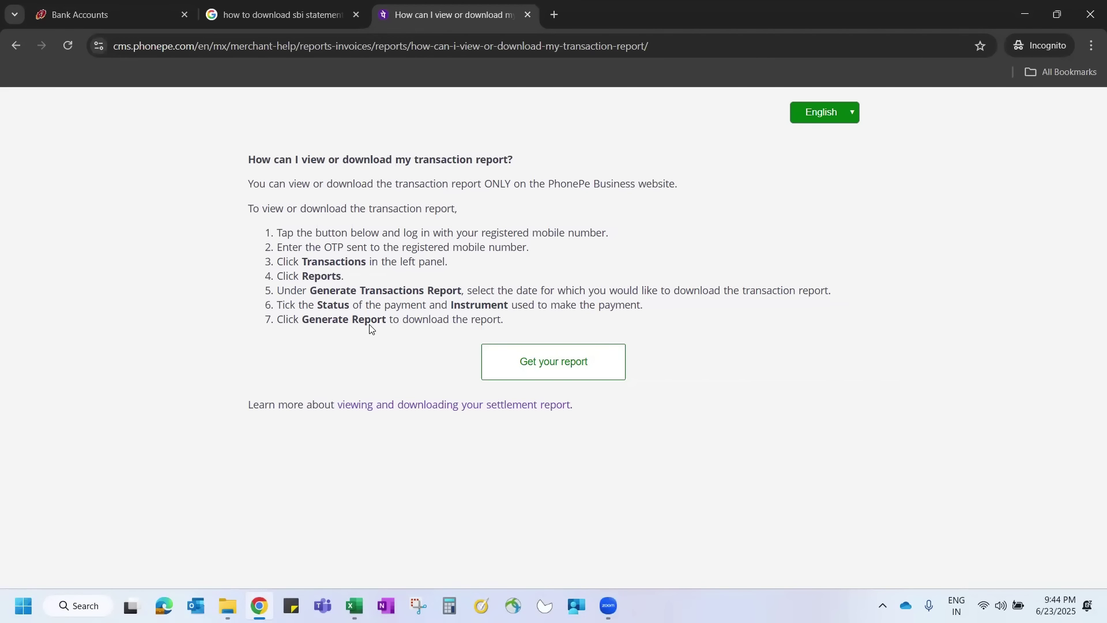
{"action": "left_click", "coordinate": [295, 25]}
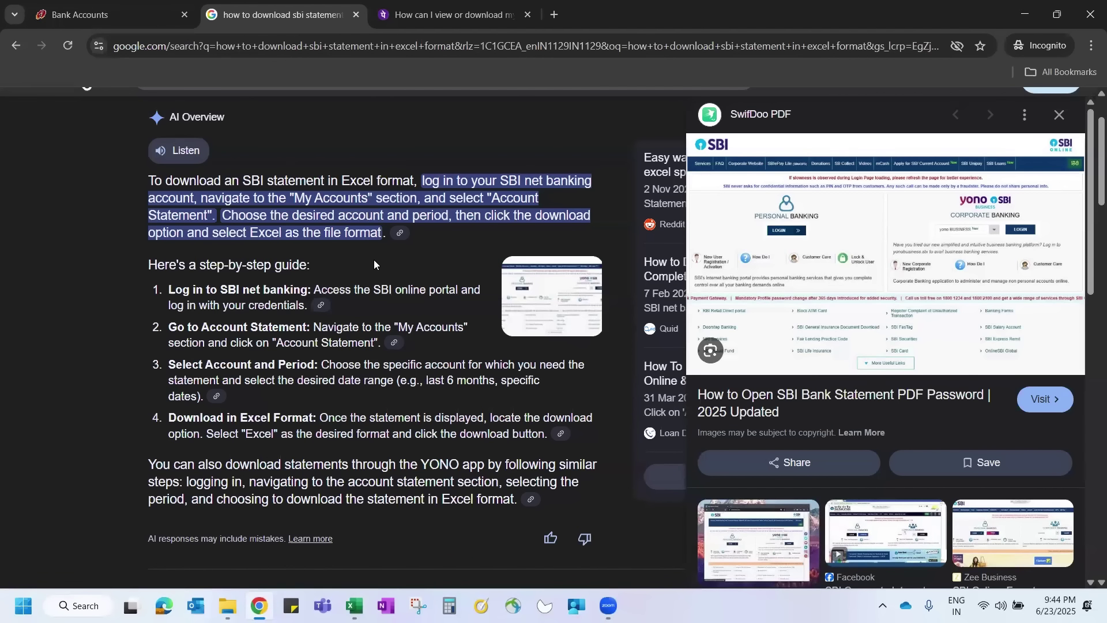
{"action": "left_click", "coordinate": [73, 18]}
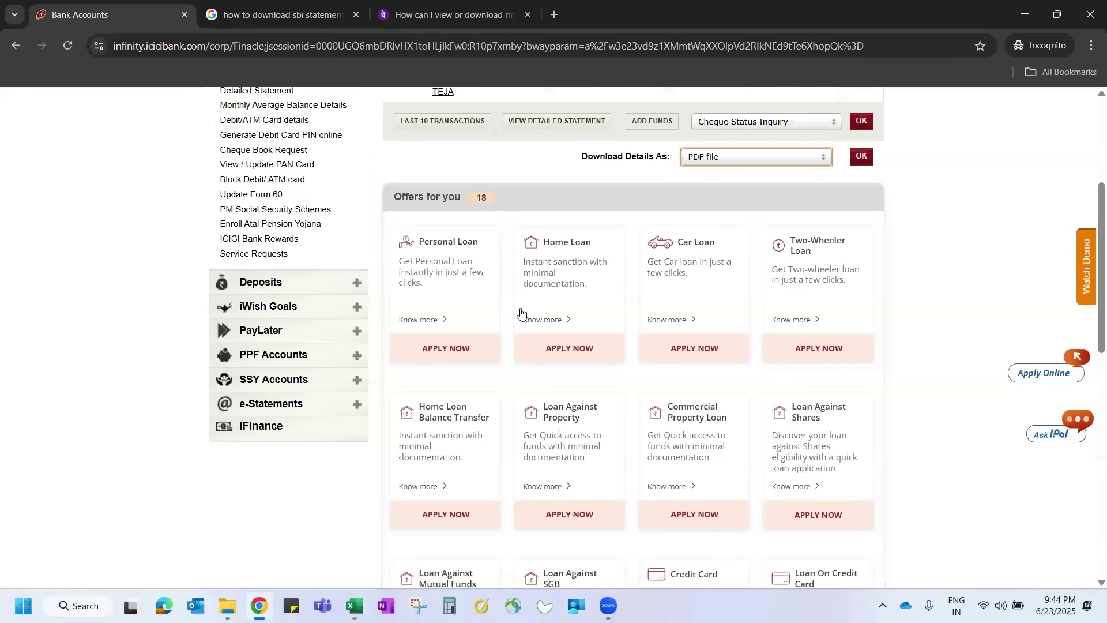
{"action": "left_click", "coordinate": [710, 160]}
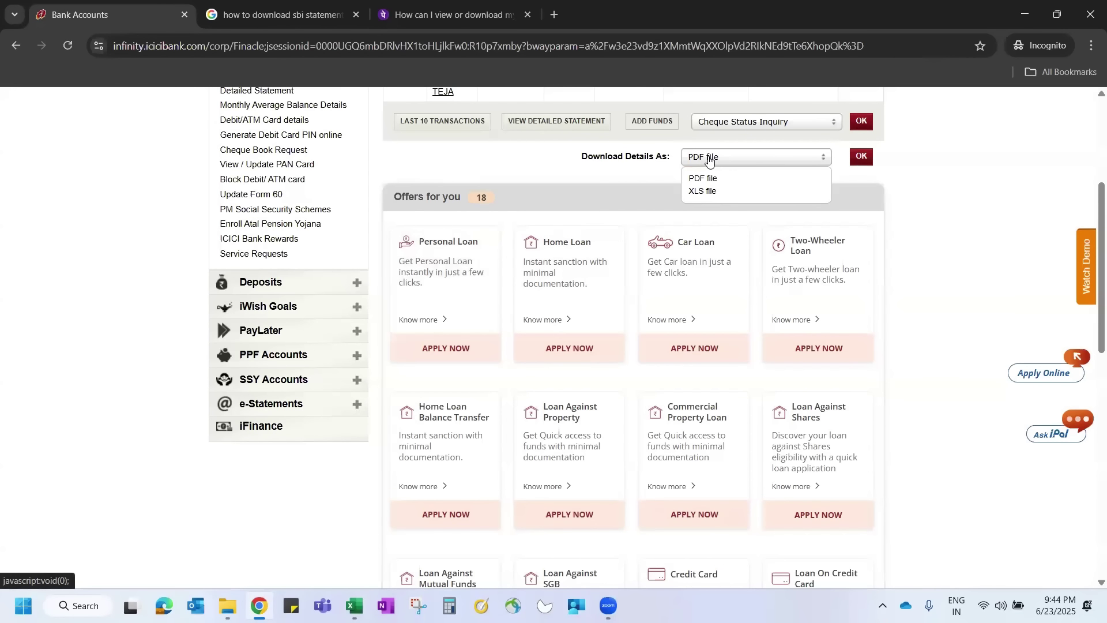
{"action": "left_click", "coordinate": [922, 183]}
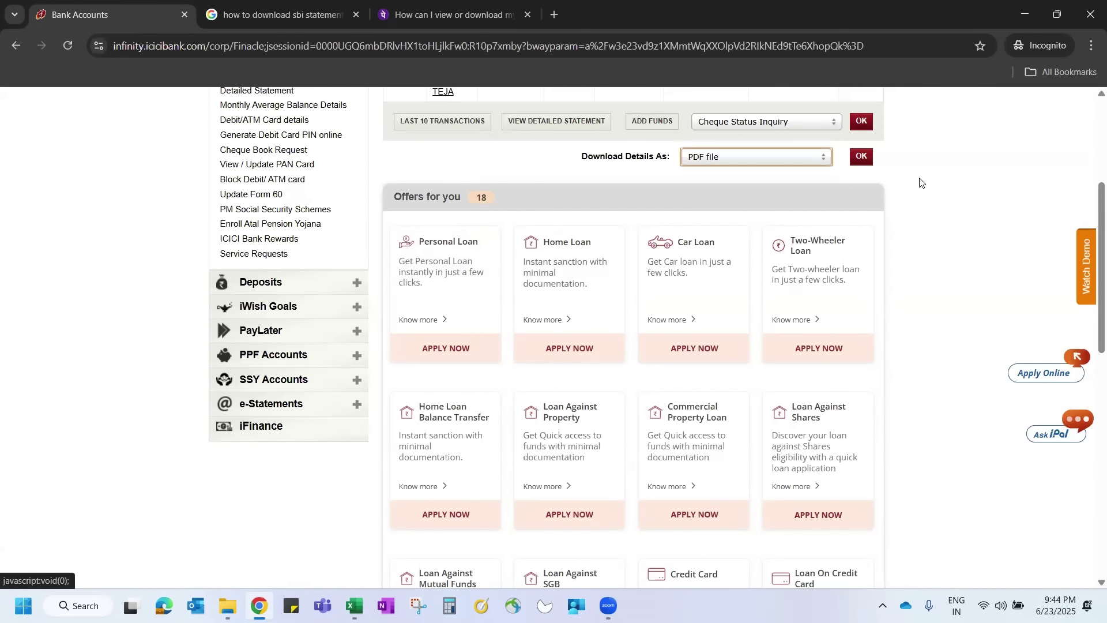
Switch to the Bank statement workbook in Excel and start a data import from a PDF file
{"action": "key", "text": "alt+Tab"}
{"action": "key", "text": "alt+Tab"}
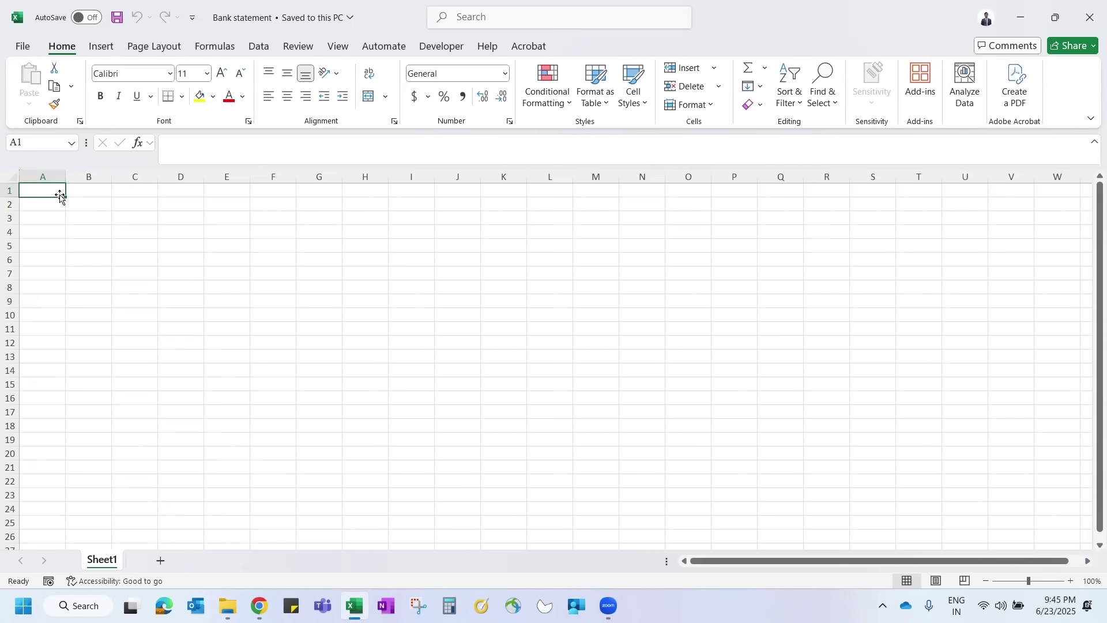
{"action": "left_click", "coordinate": [258, 48]}
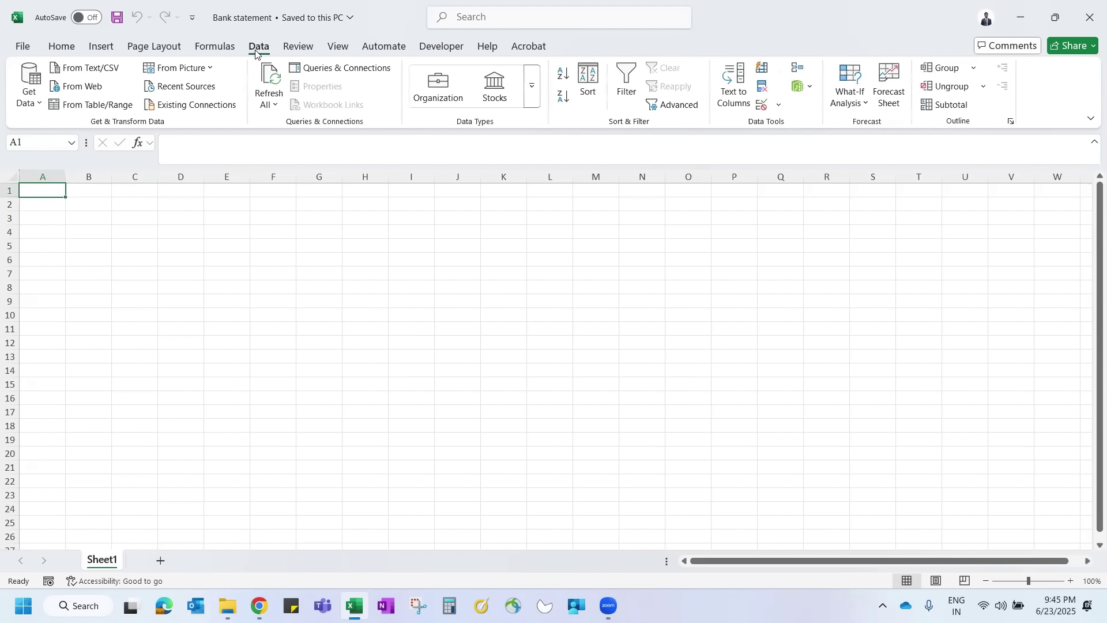
{"action": "left_click", "coordinate": [35, 98]}
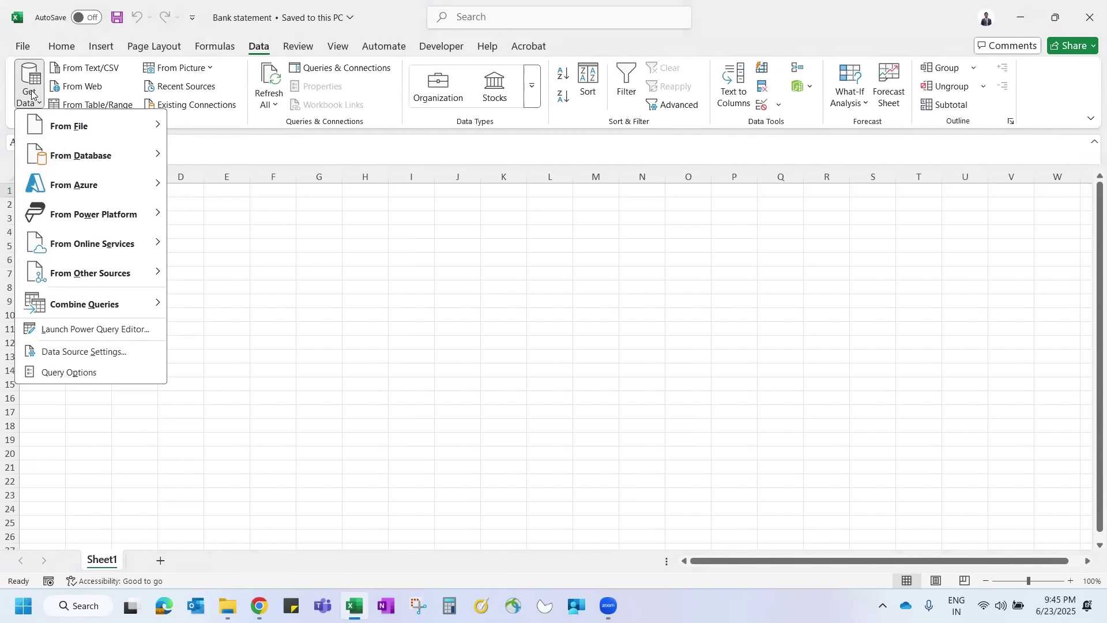
{"action": "mouse_move", "coordinate": [79, 128]}
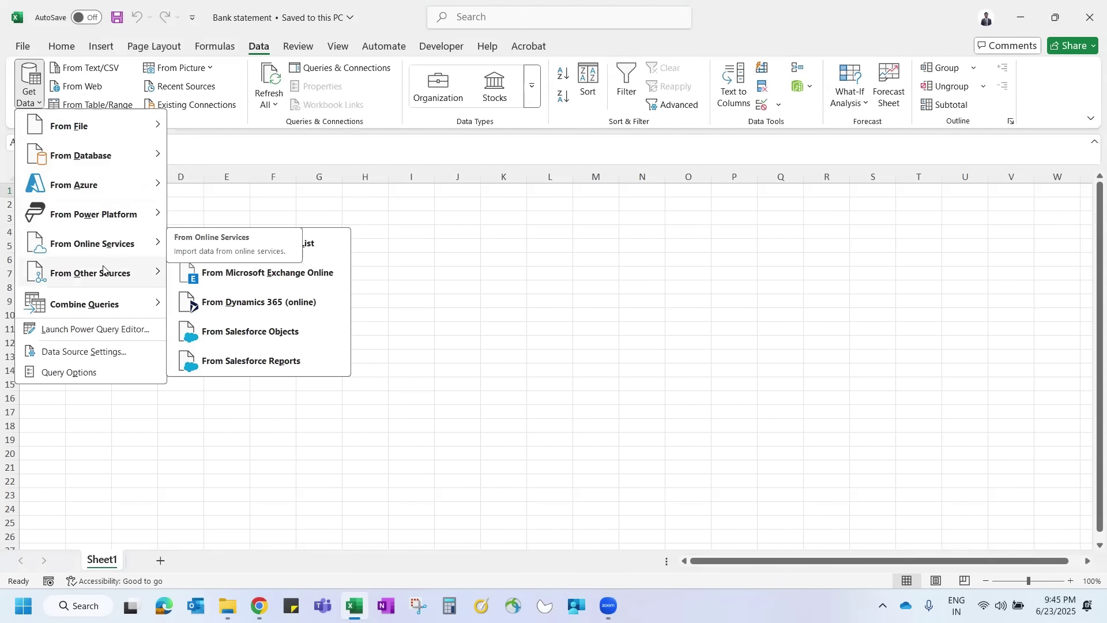
{"action": "mouse_move", "coordinate": [81, 274]}
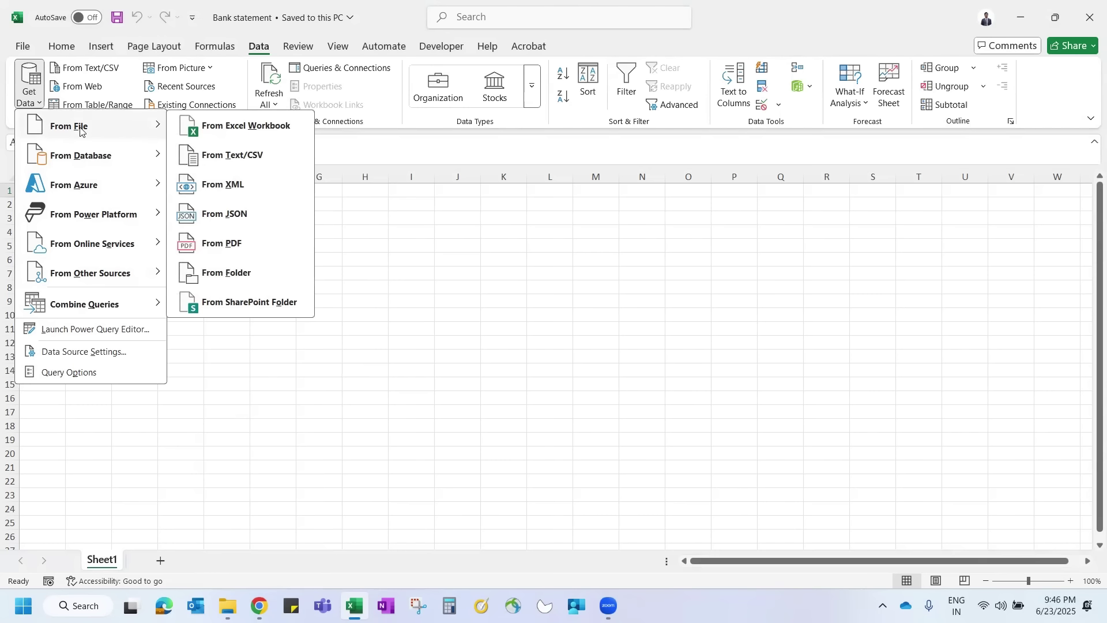
{"action": "left_click", "coordinate": [213, 245]}
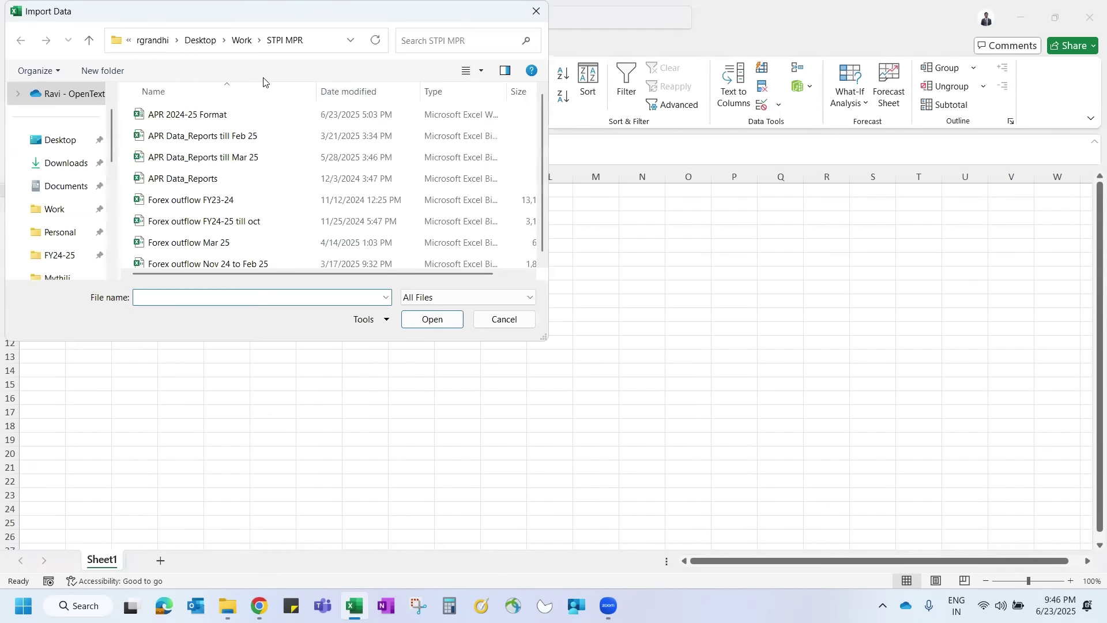
Import the BS PDF from the Bank statement folder inside Personal > Excel
{"action": "left_click", "coordinate": [55, 231]}
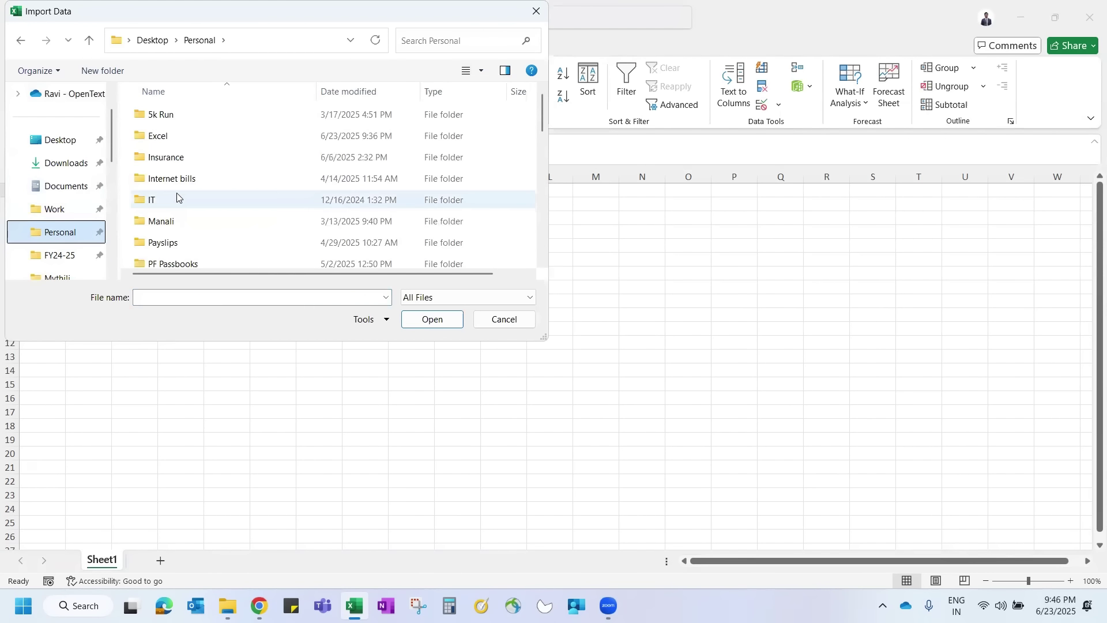
{"action": "double_click", "coordinate": [157, 139]}
{"action": "double_click", "coordinate": [156, 115]}
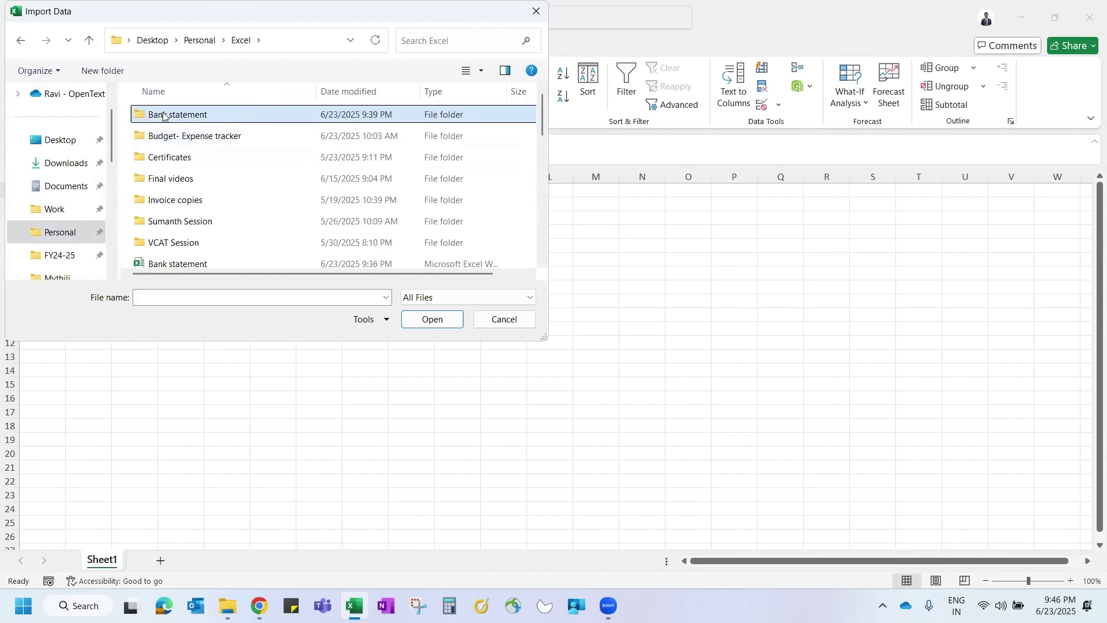
{"action": "left_click", "coordinate": [163, 138]}
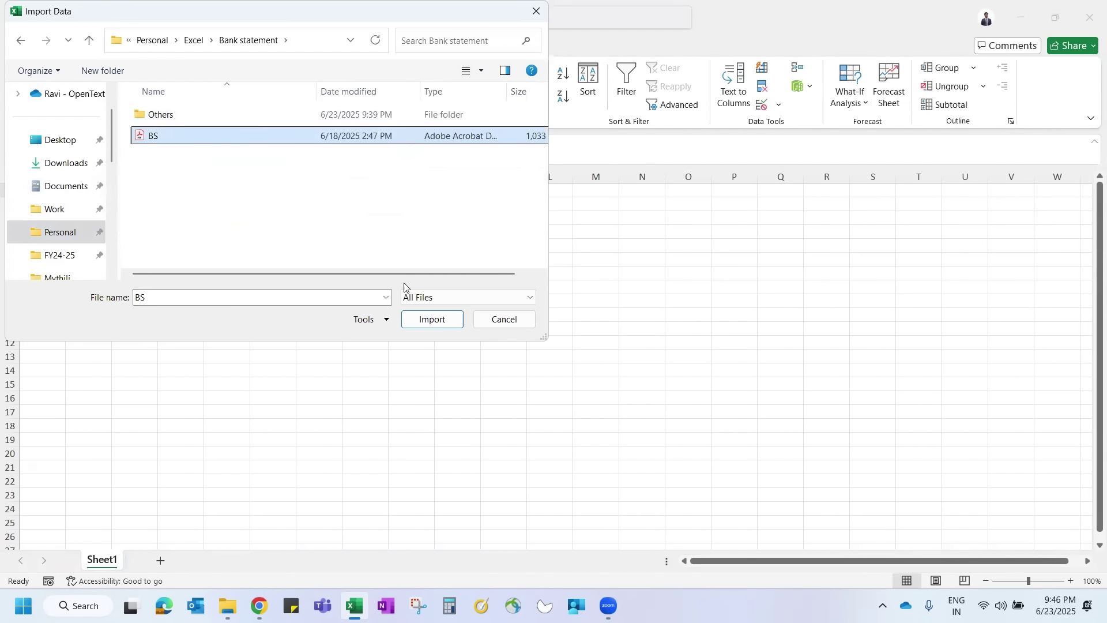
{"action": "left_click", "coordinate": [435, 321]}
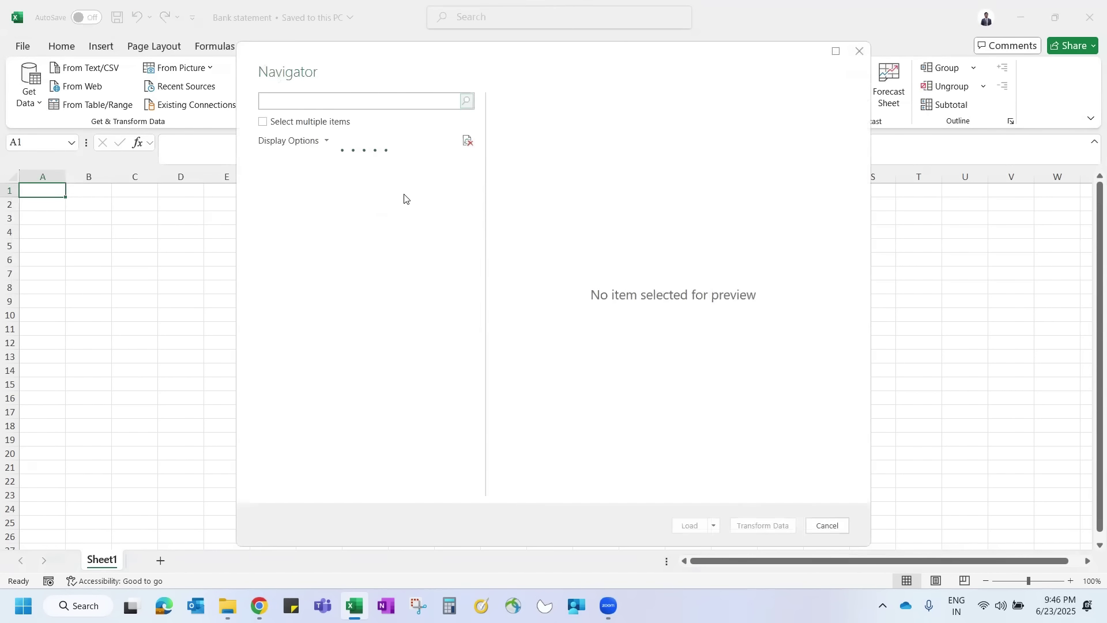
Look through the full list of tables and pages detected in BS.pdf
{"action": "scroll", "coordinate": [355, 328], "scroll_direction": "down", "scroll_amount": 3}
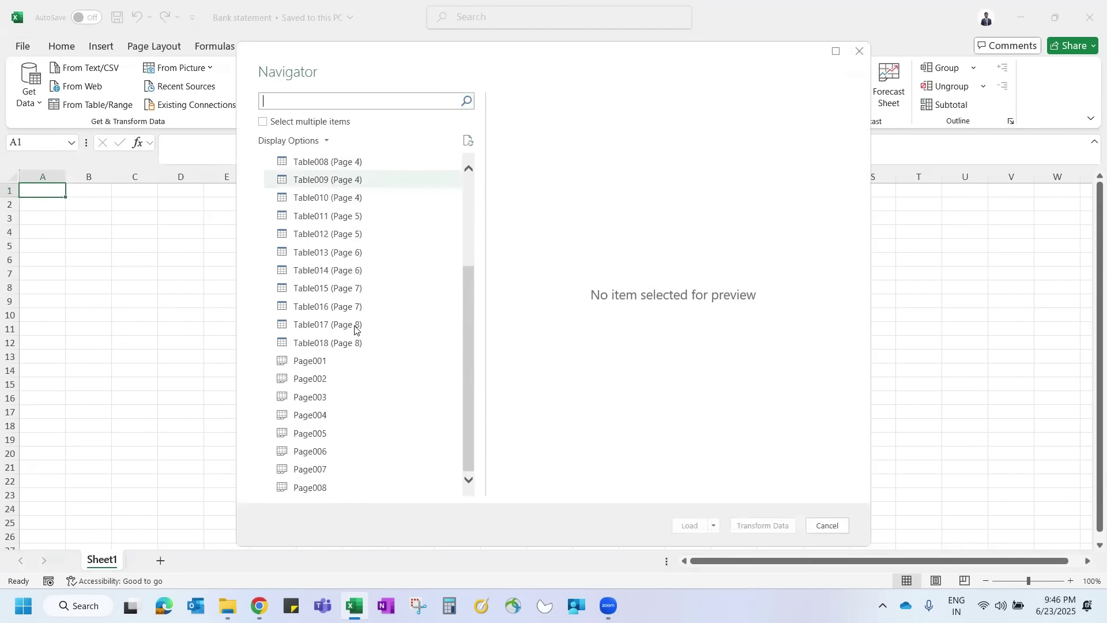
{"action": "scroll", "coordinate": [355, 328], "scroll_direction": "up", "scroll_amount": 3}
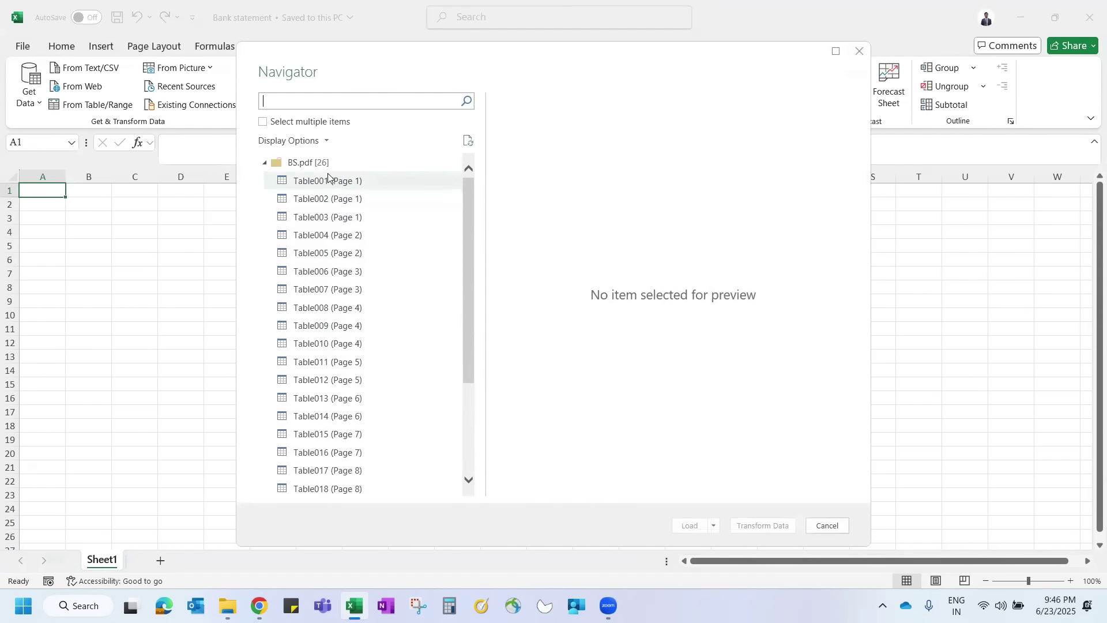
{"action": "scroll", "coordinate": [347, 366], "scroll_direction": "down", "scroll_amount": 3}
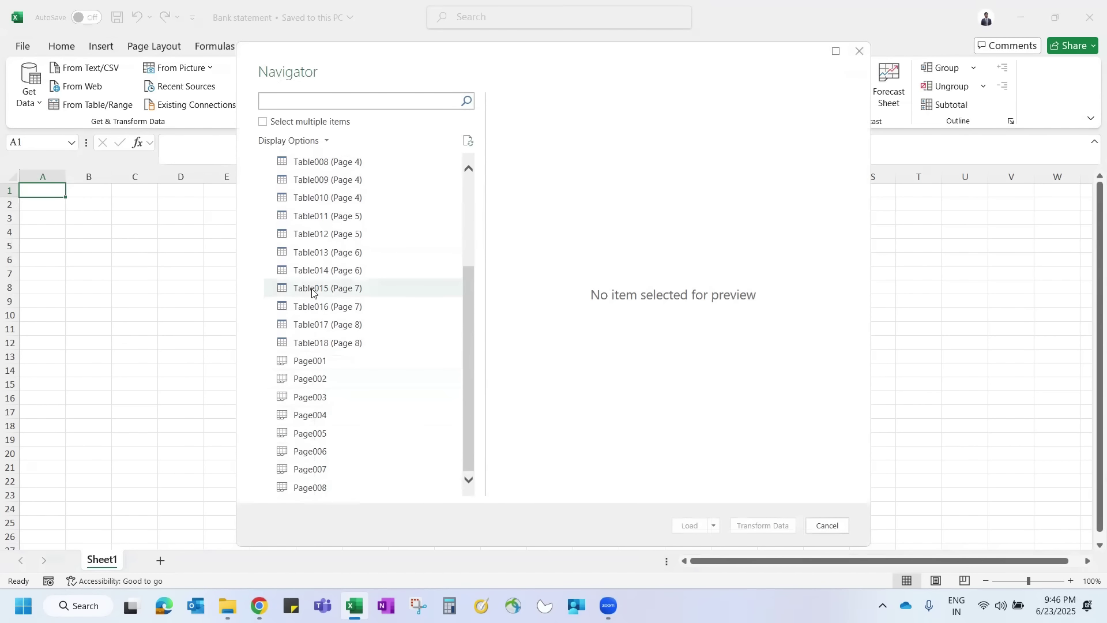
{"action": "scroll", "coordinate": [311, 290], "scroll_direction": "up", "scroll_amount": 3}
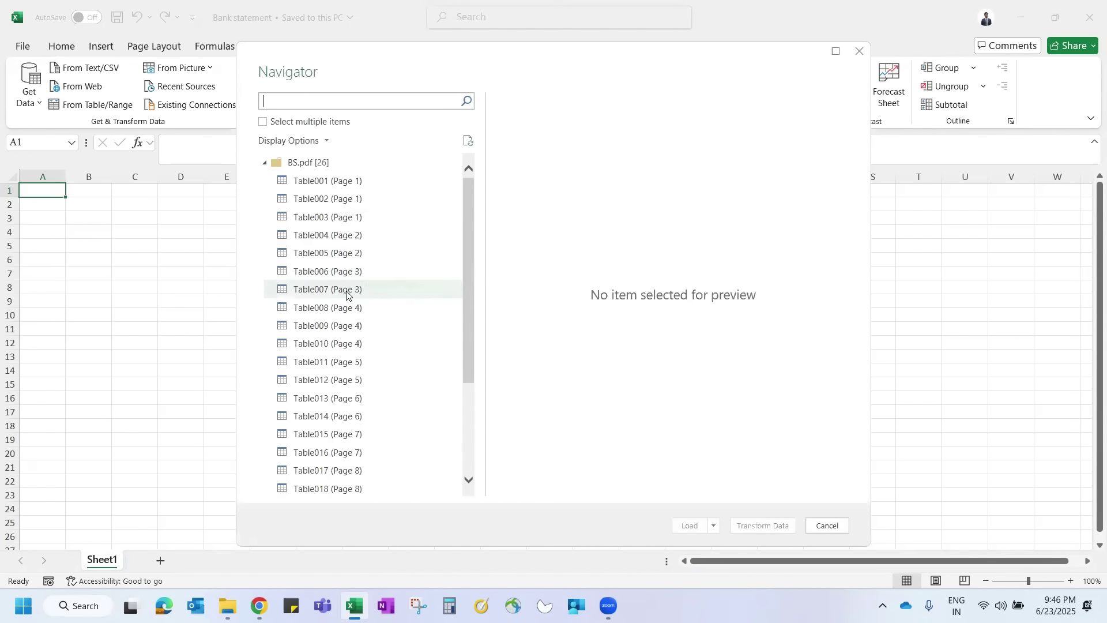
{"action": "scroll", "coordinate": [333, 311], "scroll_direction": "down", "scroll_amount": 3}
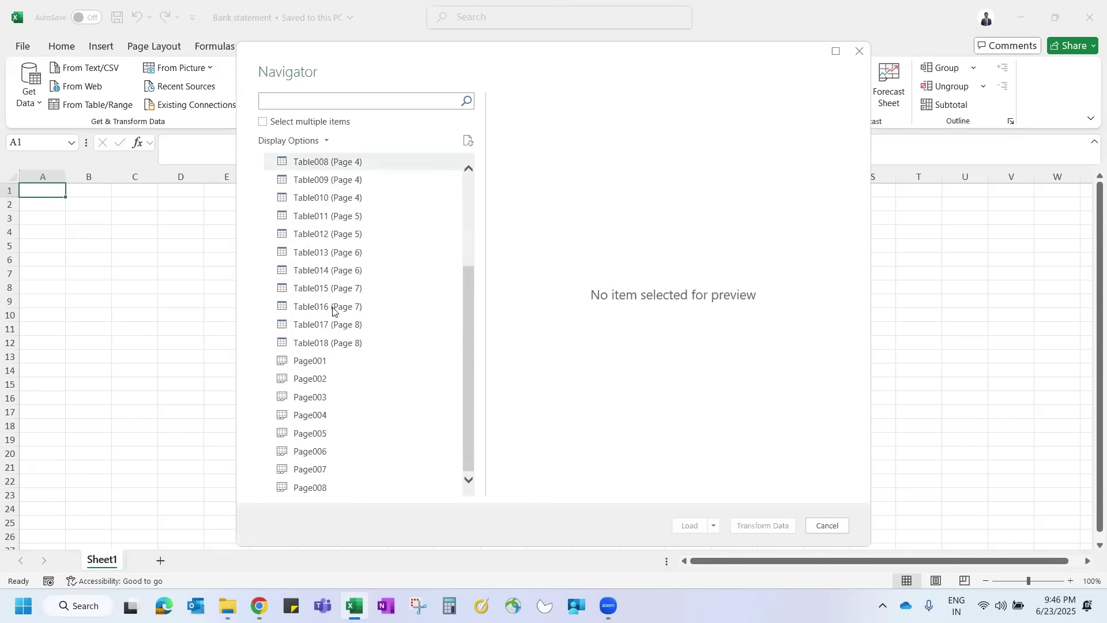
{"action": "scroll", "coordinate": [333, 311], "scroll_direction": "up", "scroll_amount": 3}
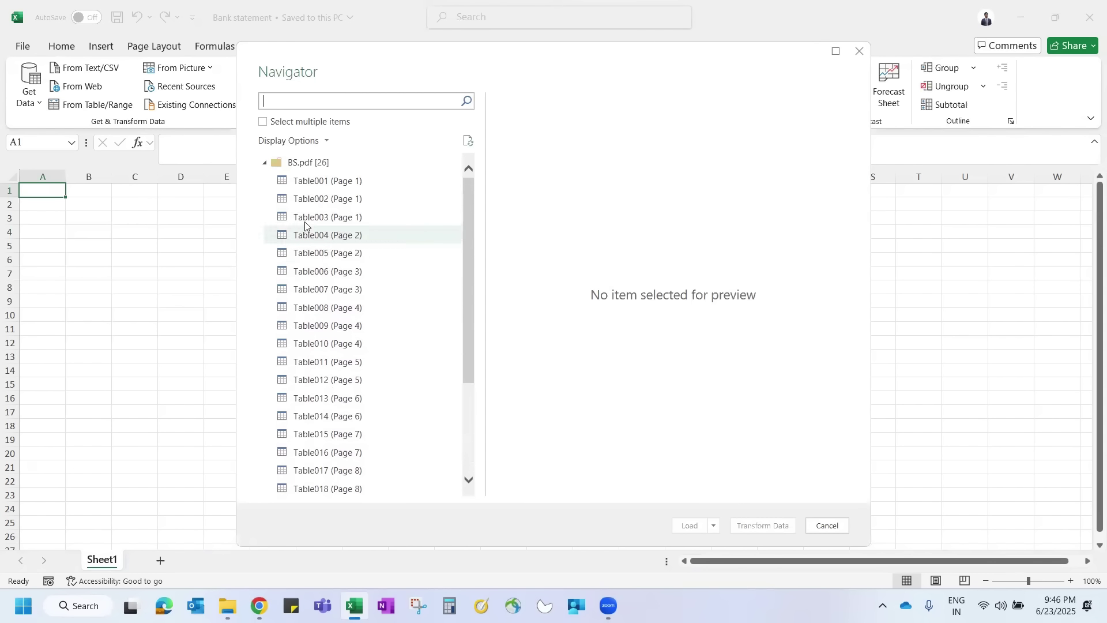
Preview Table001 through Table005 from pages 1 and 2 of BS.pdf to check their contents
{"action": "left_click", "coordinate": [310, 183]}
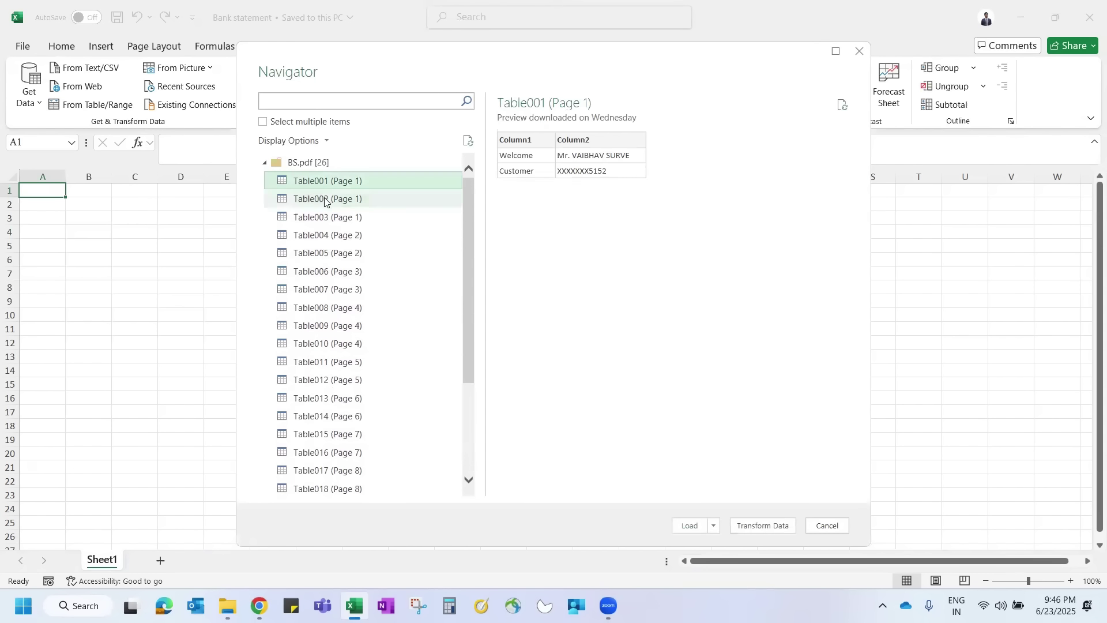
{"action": "left_click", "coordinate": [318, 199]}
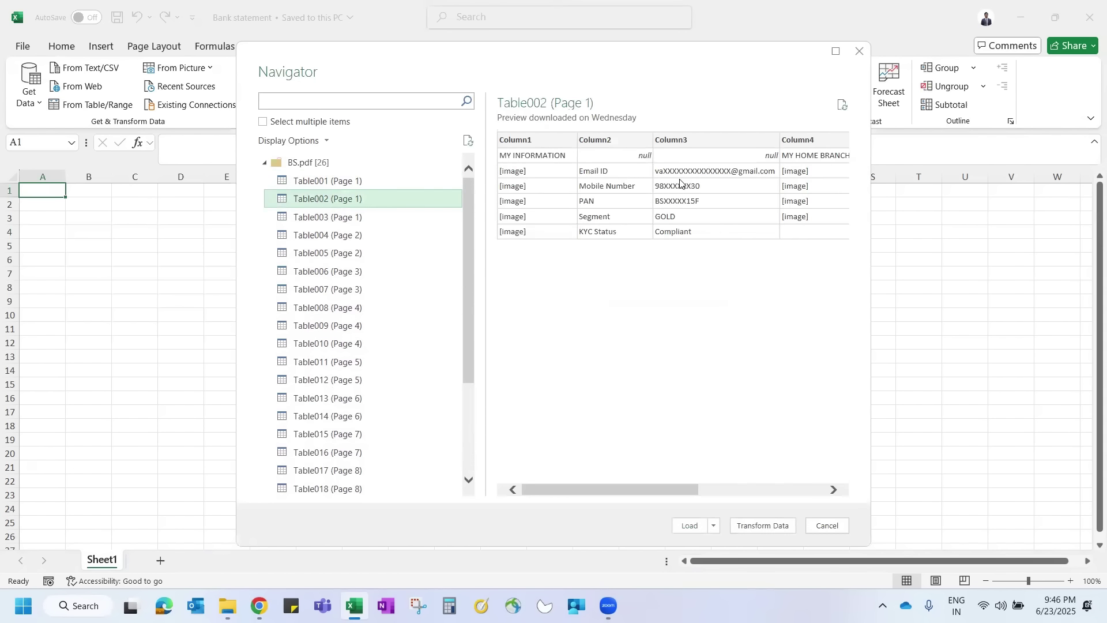
{"action": "left_click_drag", "start_coordinate": [629, 483], "coordinate": [659, 527]}
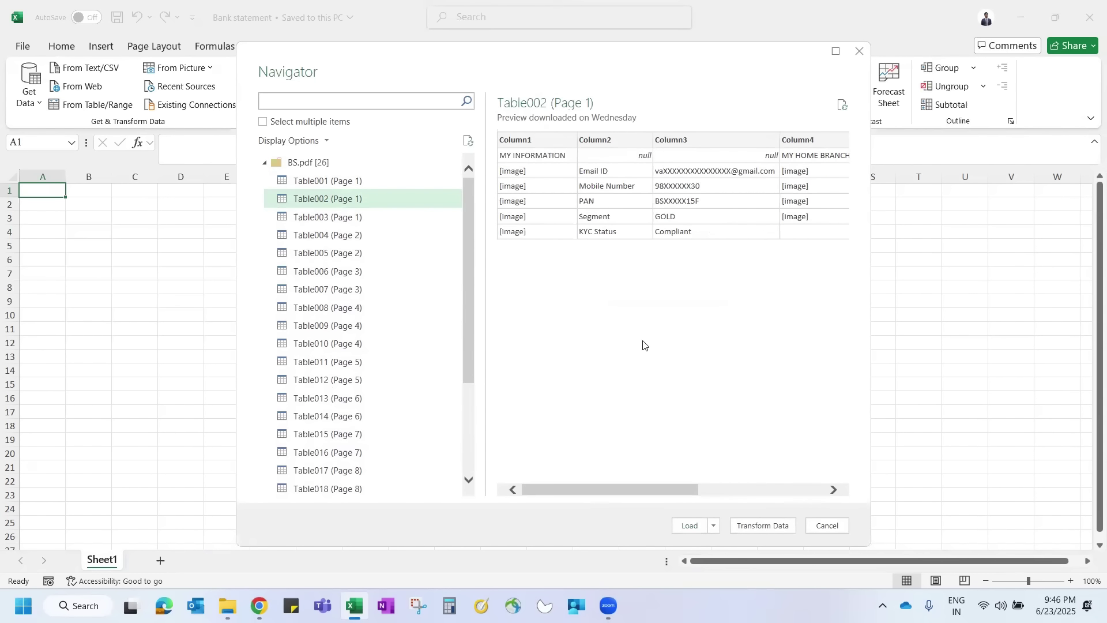
{"action": "left_click", "coordinate": [334, 222]}
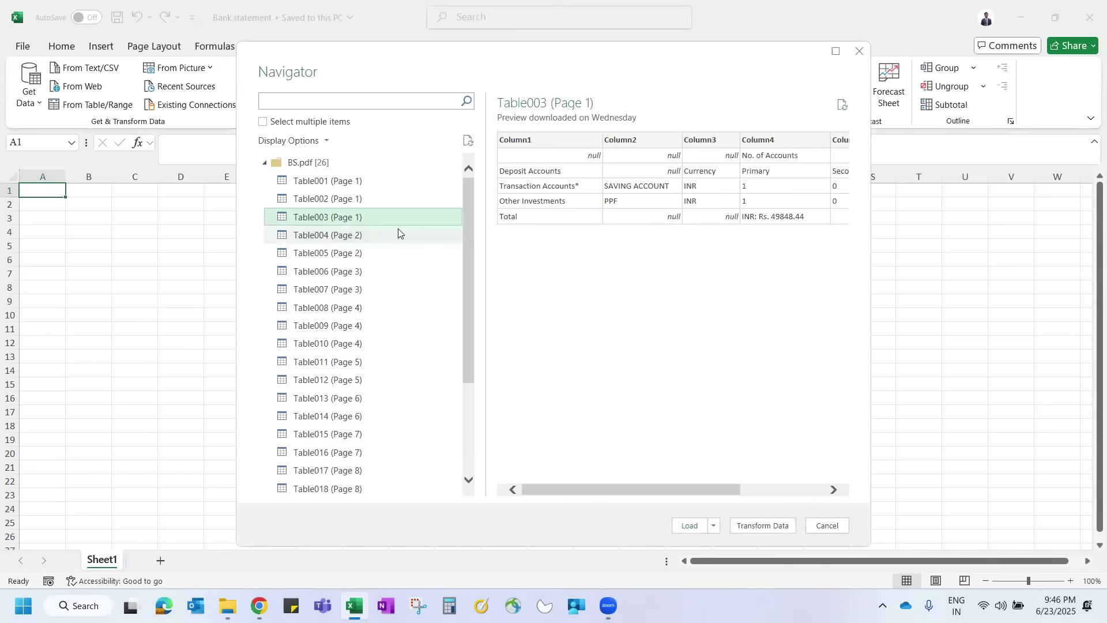
{"action": "left_click", "coordinate": [325, 235]}
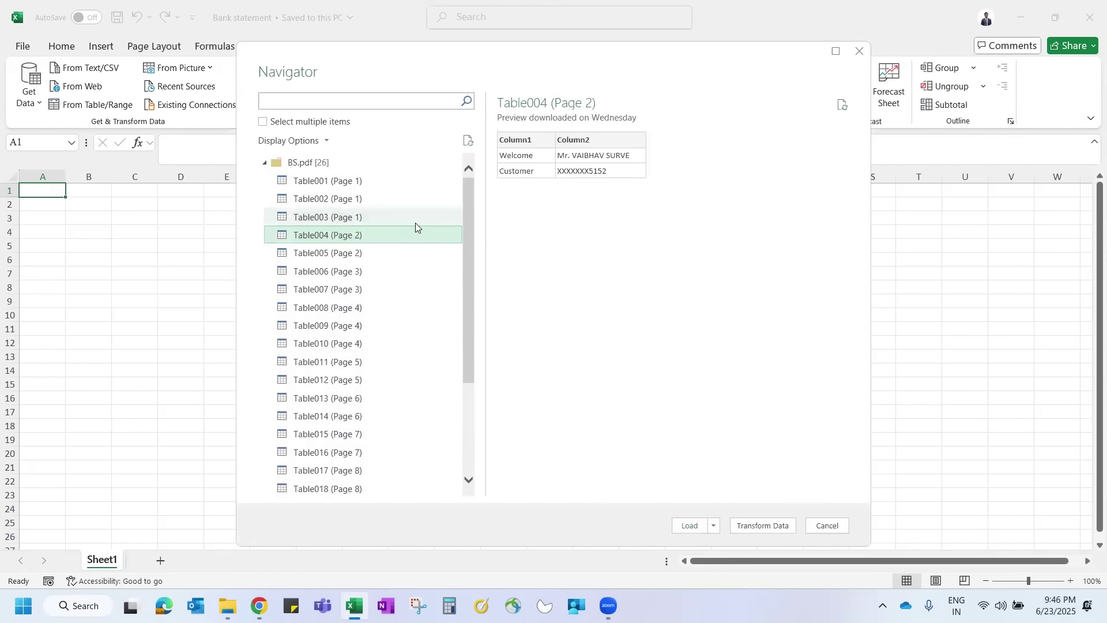
{"action": "left_click", "coordinate": [360, 252]}
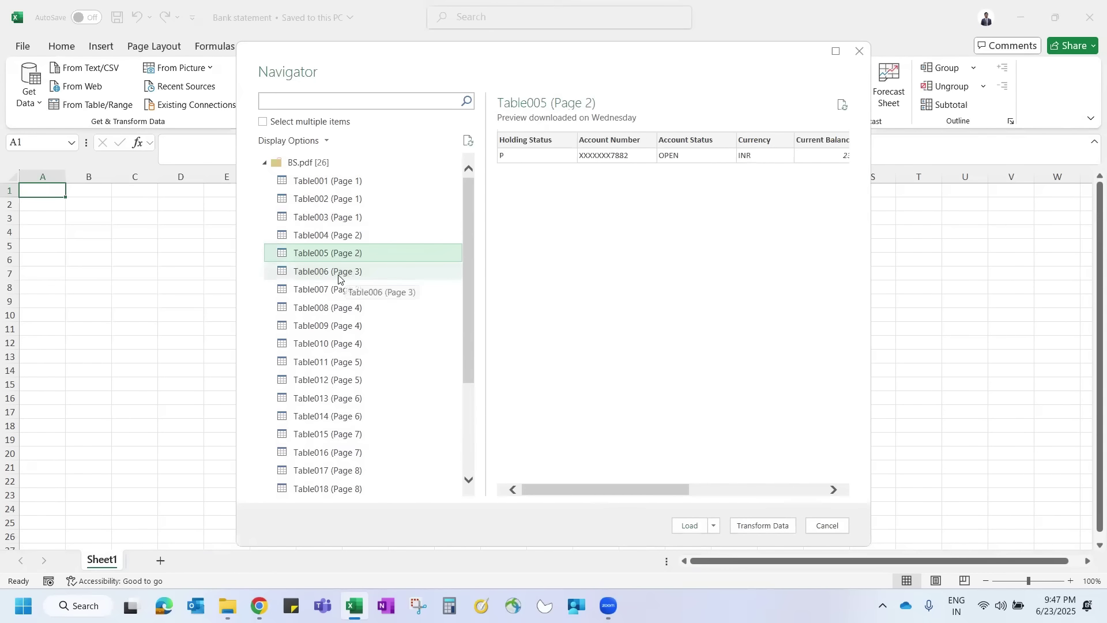
Preview tables from pages 3 and 4, examining Table010's transactions across to the Credit, Debit and Balance columns
{"action": "left_click", "coordinate": [348, 272]}
{"action": "left_click", "coordinate": [346, 306]}
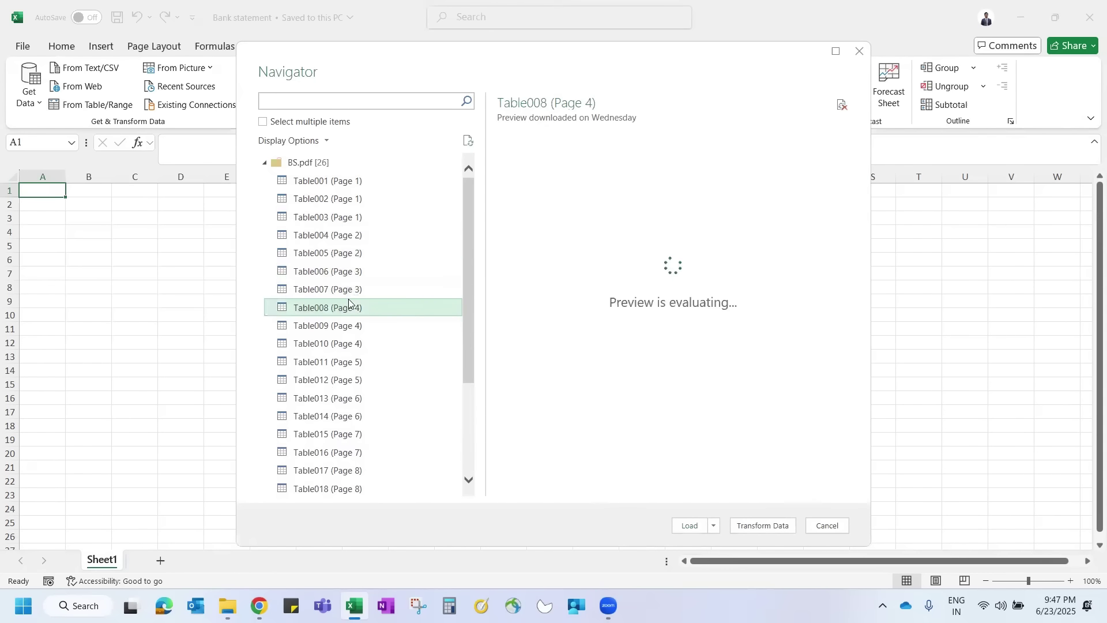
{"action": "left_click", "coordinate": [341, 344]}
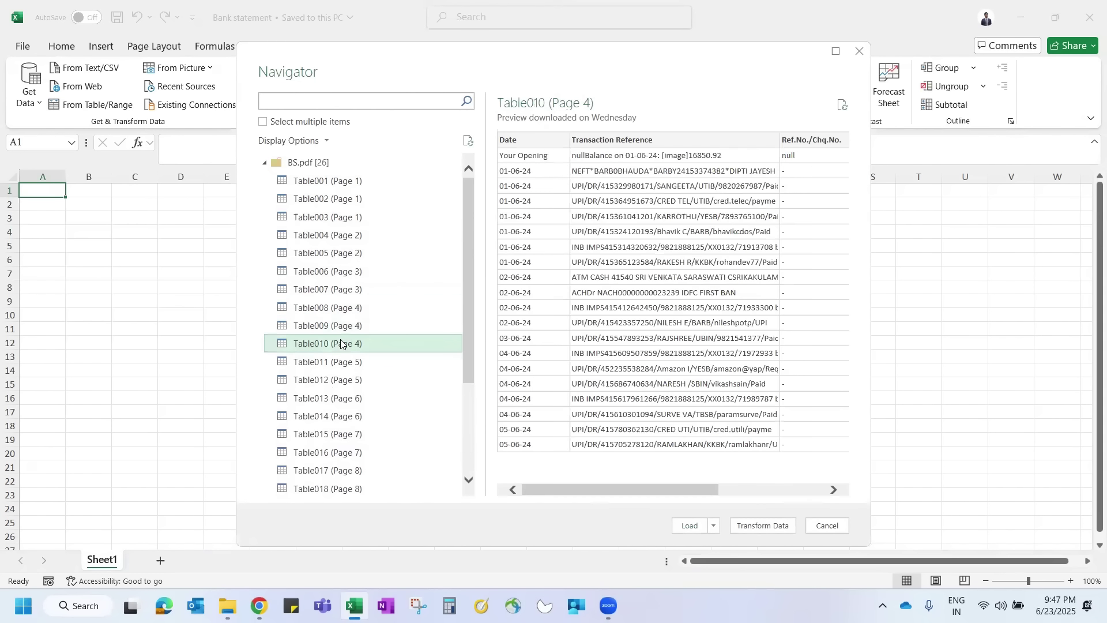
{"action": "scroll", "coordinate": [655, 302], "scroll_direction": "right", "scroll_amount": 5}
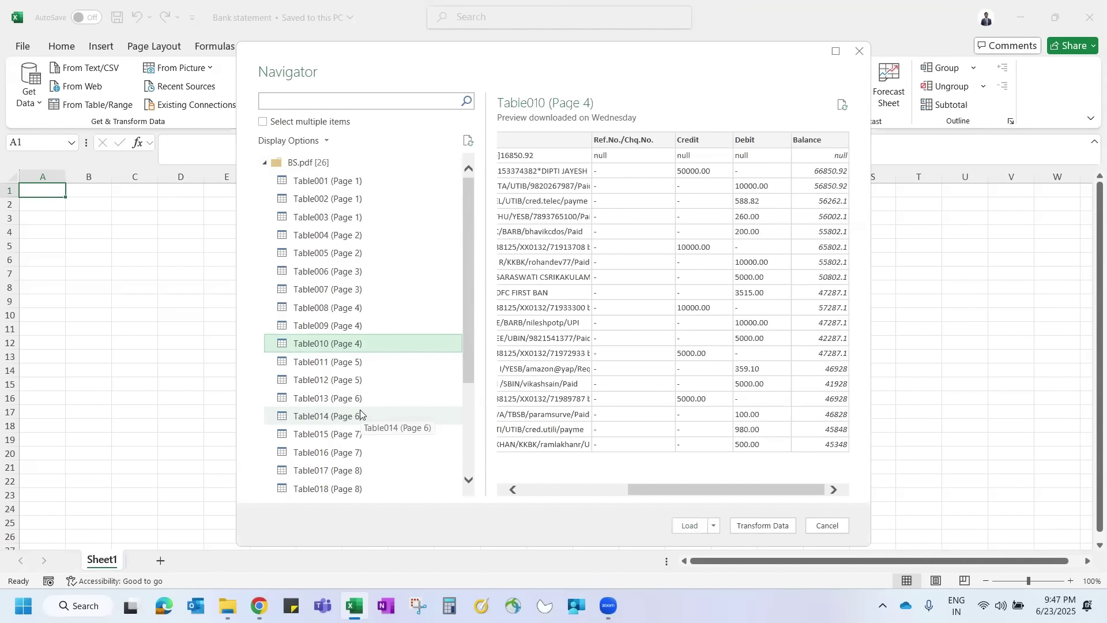
{"action": "left_click", "coordinate": [264, 125]}
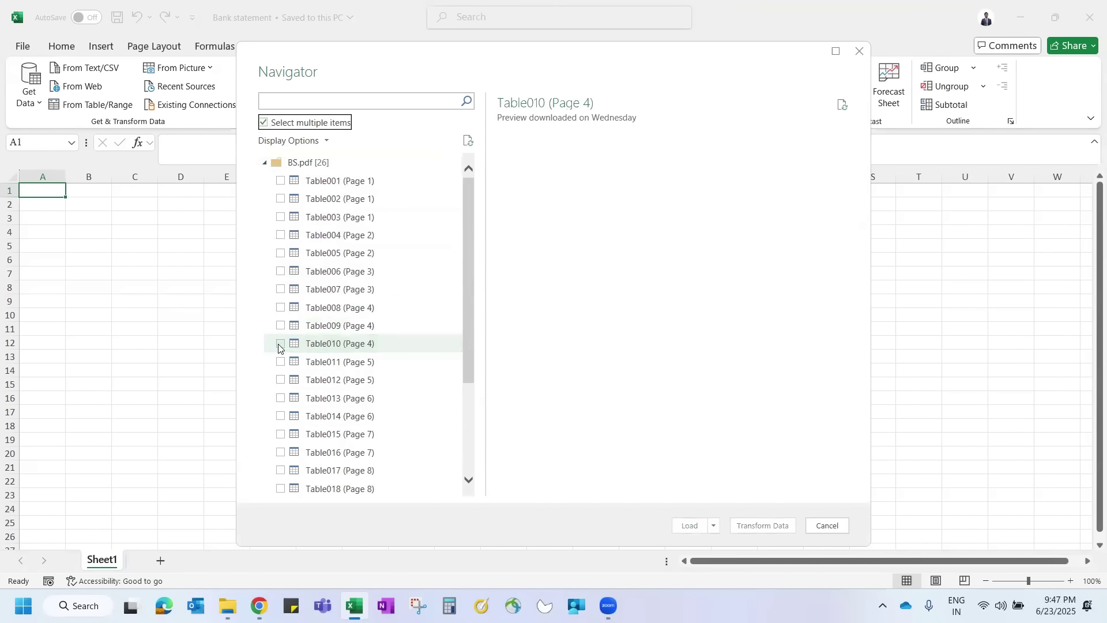
{"action": "left_click", "coordinate": [281, 344]}
{"action": "scroll", "coordinate": [316, 388], "scroll_direction": "down", "scroll_amount": 3}
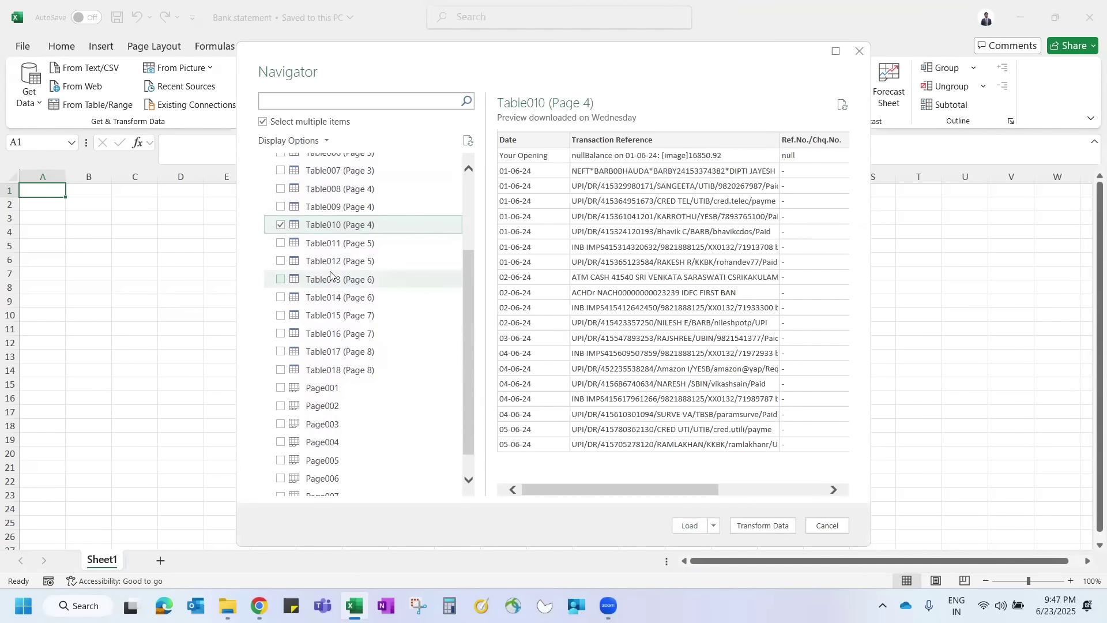
{"action": "left_click", "coordinate": [325, 242]}
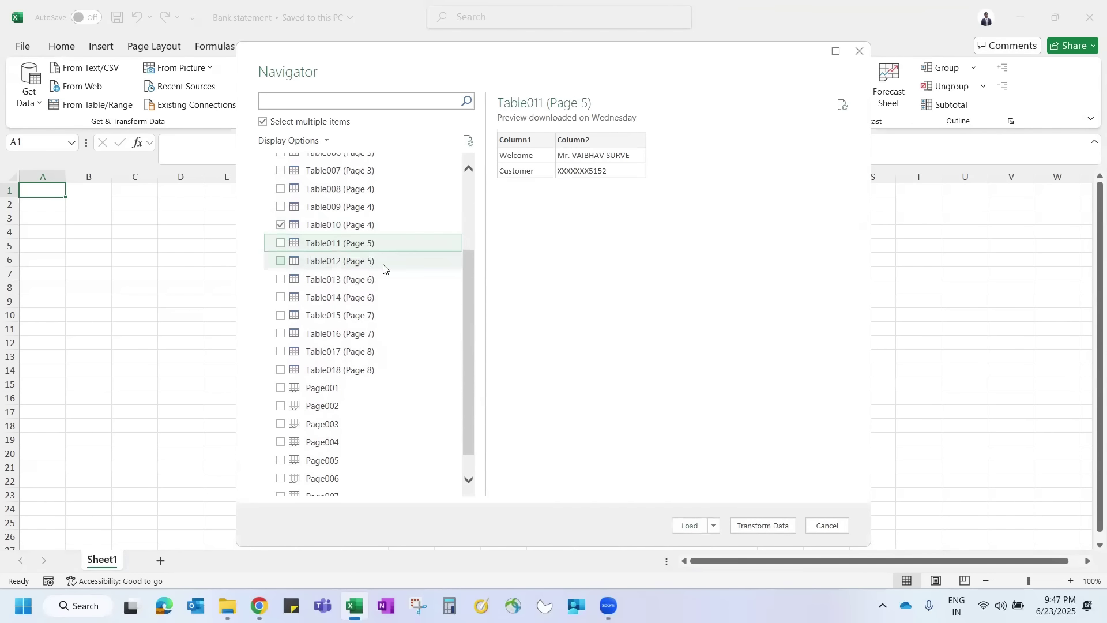
{"action": "left_click", "coordinate": [350, 260]}
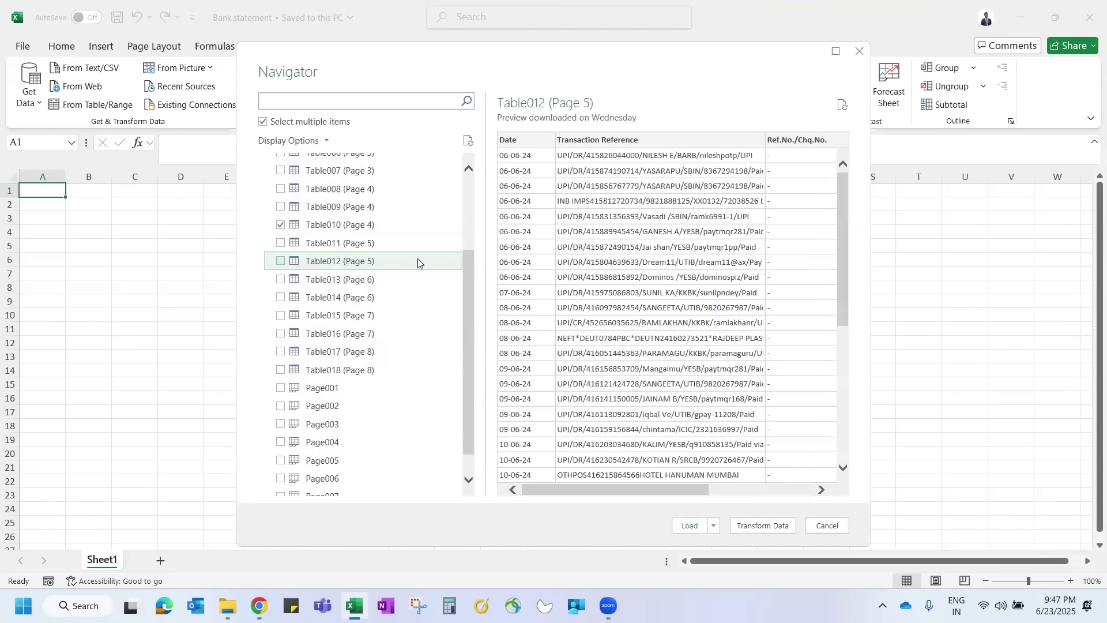
{"action": "left_click", "coordinate": [280, 261]}
{"action": "left_click", "coordinate": [342, 292]}
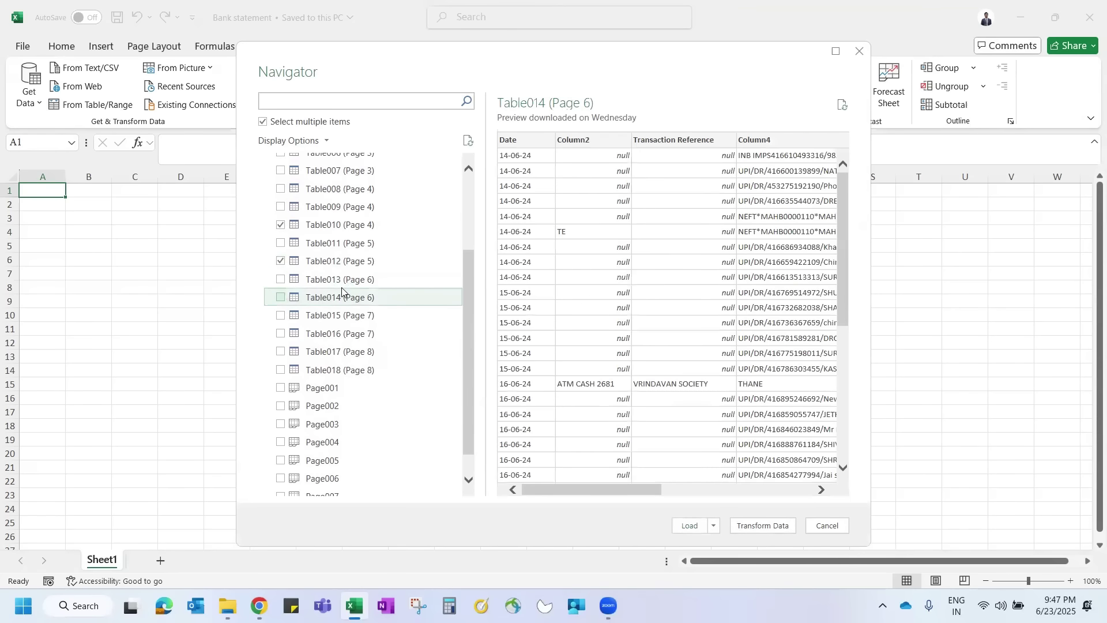
{"action": "left_click", "coordinate": [281, 297]}
{"action": "left_click", "coordinate": [351, 320]}
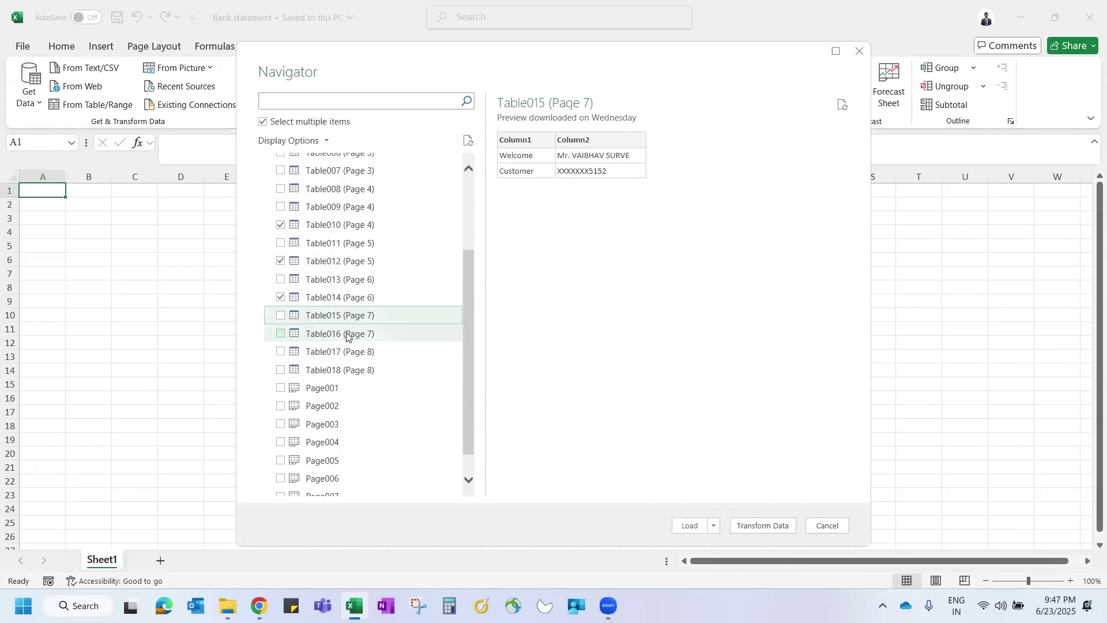
{"action": "left_click", "coordinate": [348, 334]}
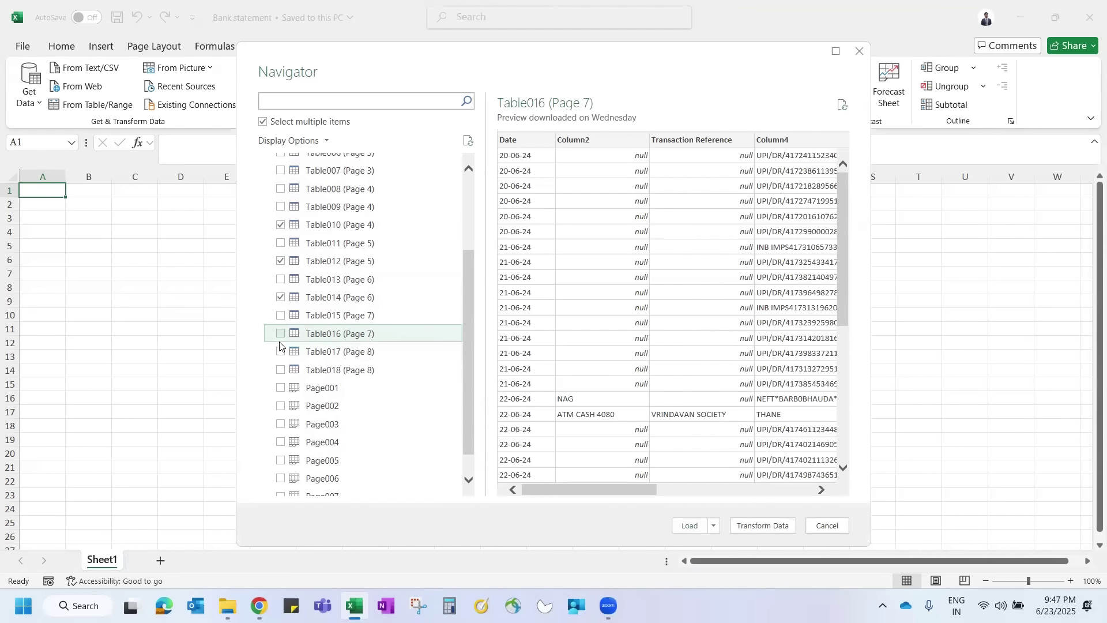
{"action": "scroll", "coordinate": [279, 345], "scroll_direction": "up", "scroll_amount": 3}
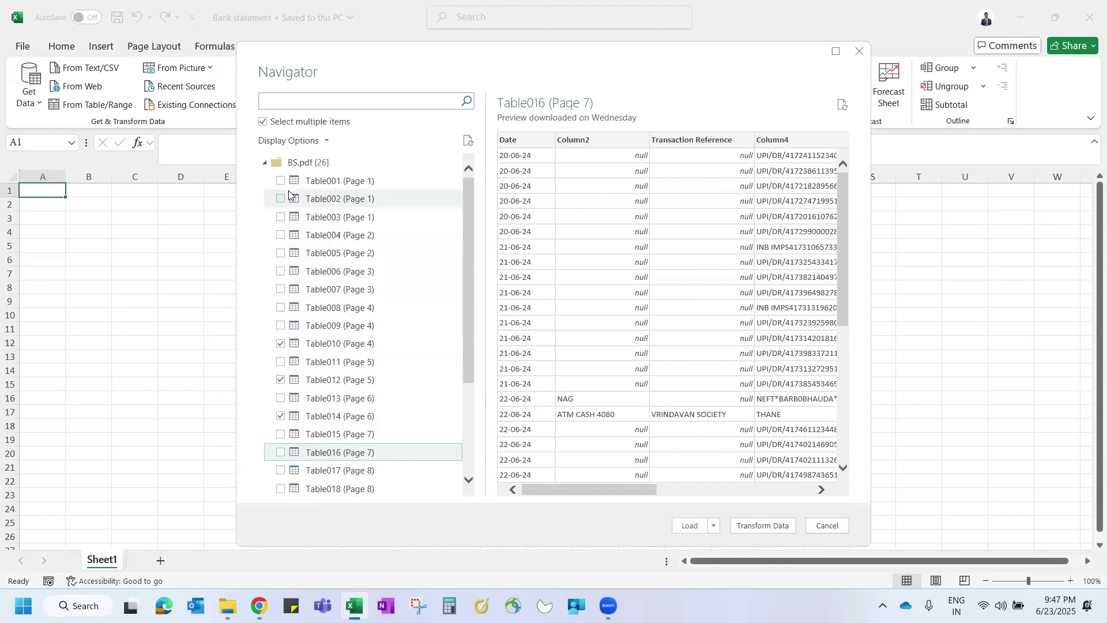
{"action": "left_click", "coordinate": [265, 122]}
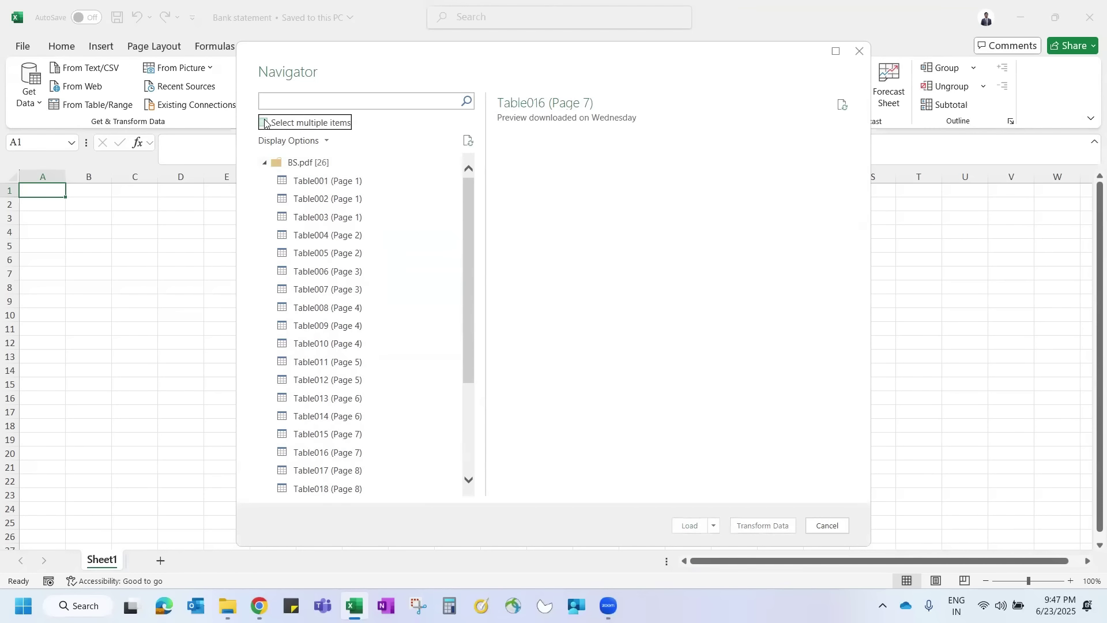
{"action": "left_click", "coordinate": [316, 164]}
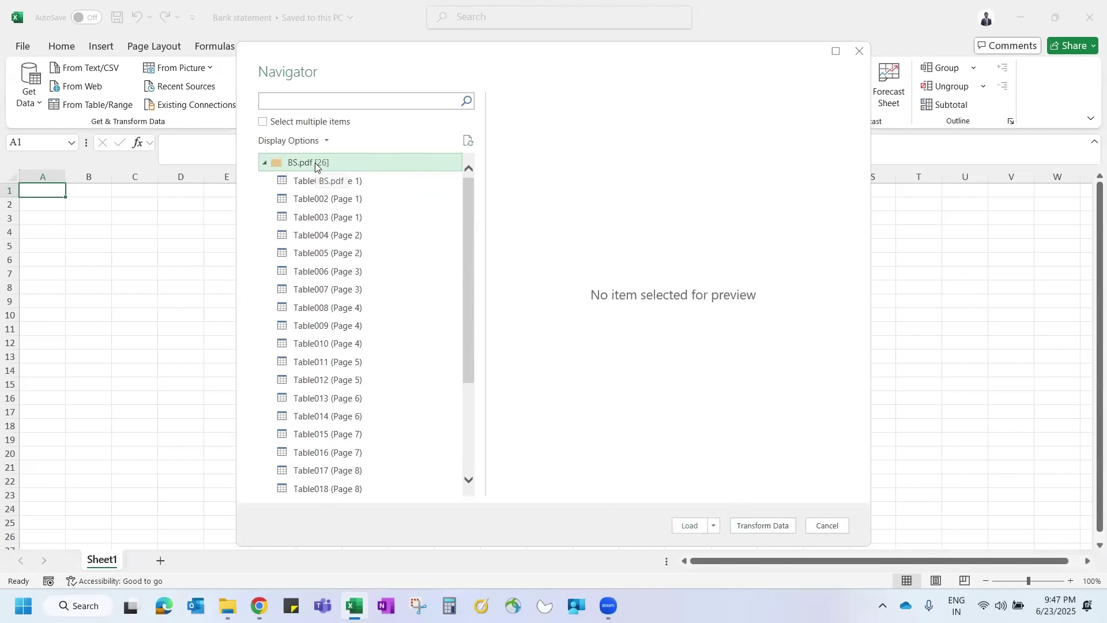
{"action": "scroll", "coordinate": [344, 344], "scroll_direction": "down", "scroll_amount": 3}
{"action": "scroll", "coordinate": [344, 344], "scroll_direction": "up", "scroll_amount": 3}
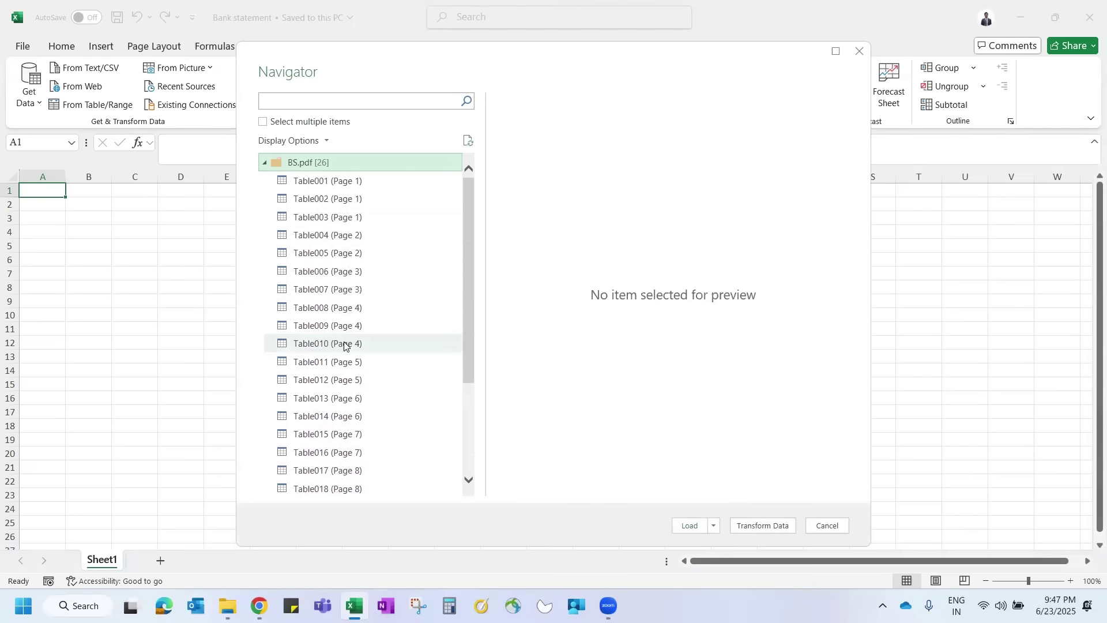
Select Table010, Table012, Table014, Table016 and Table018 from BS.pdf together and open them for transformation in Power Query Editor
{"action": "left_click", "coordinate": [262, 123]}
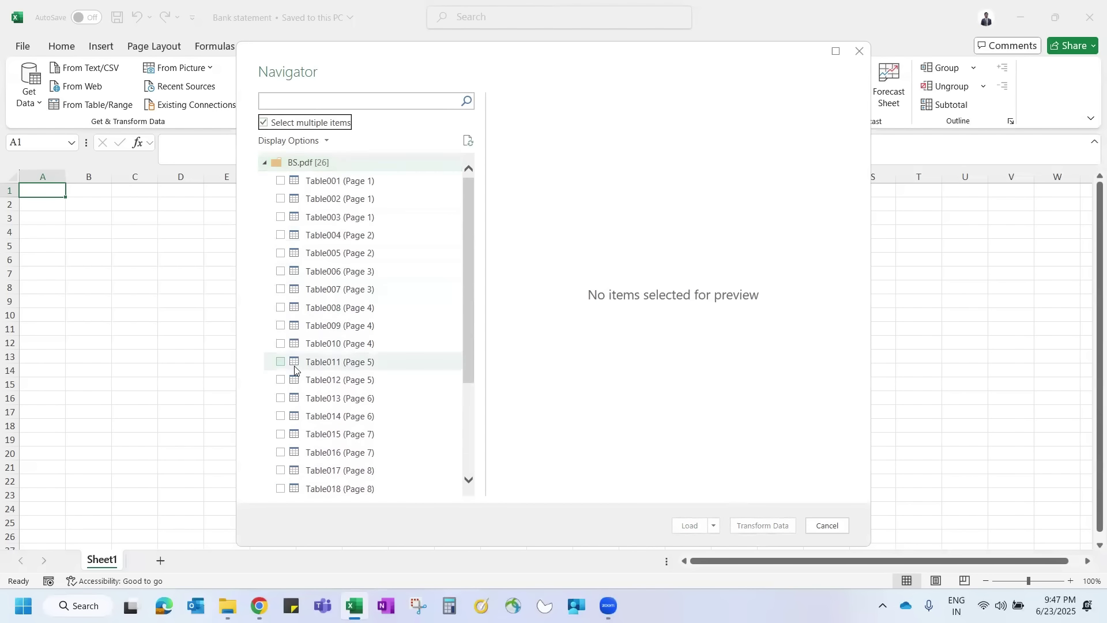
{"action": "scroll", "coordinate": [295, 365], "scroll_direction": "down", "scroll_amount": 1}
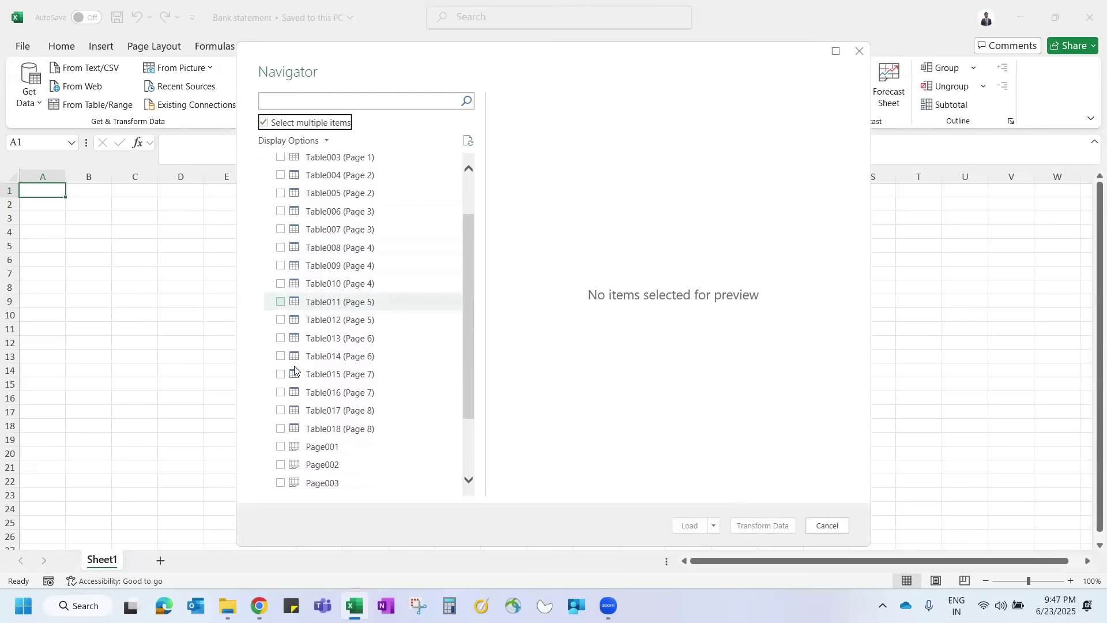
{"action": "left_click", "coordinate": [280, 284]}
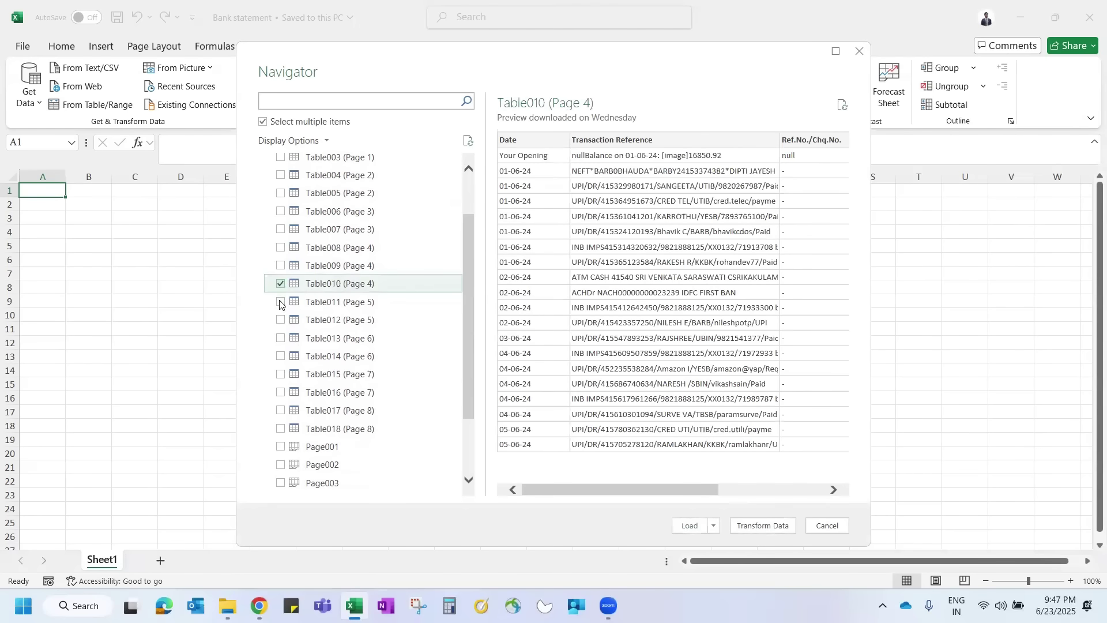
{"action": "left_click", "coordinate": [280, 320]}
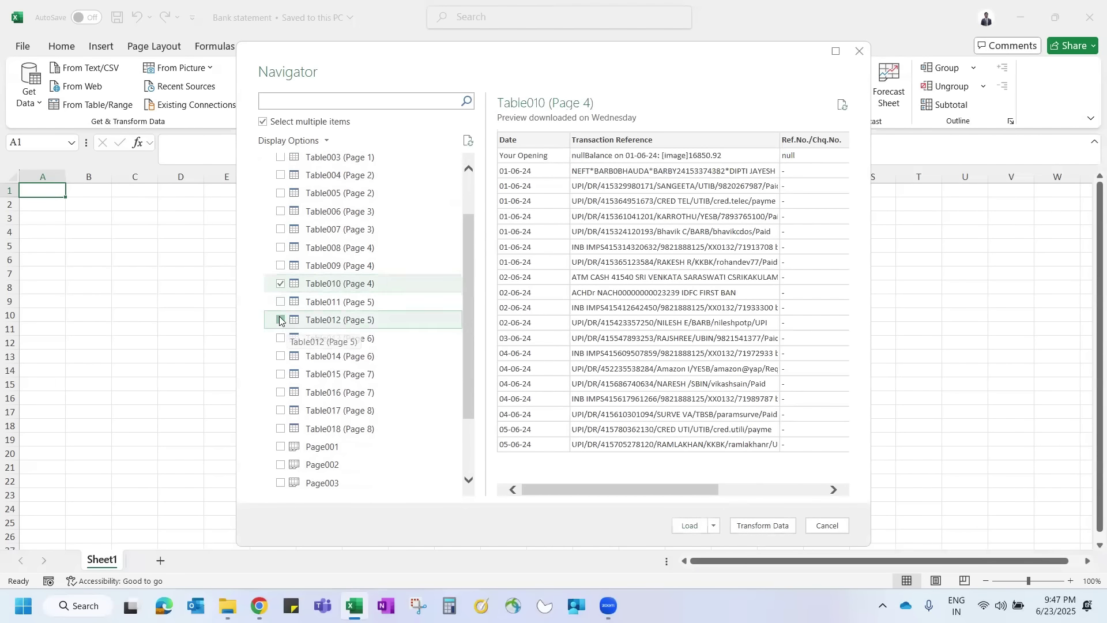
{"action": "left_click", "coordinate": [281, 357]}
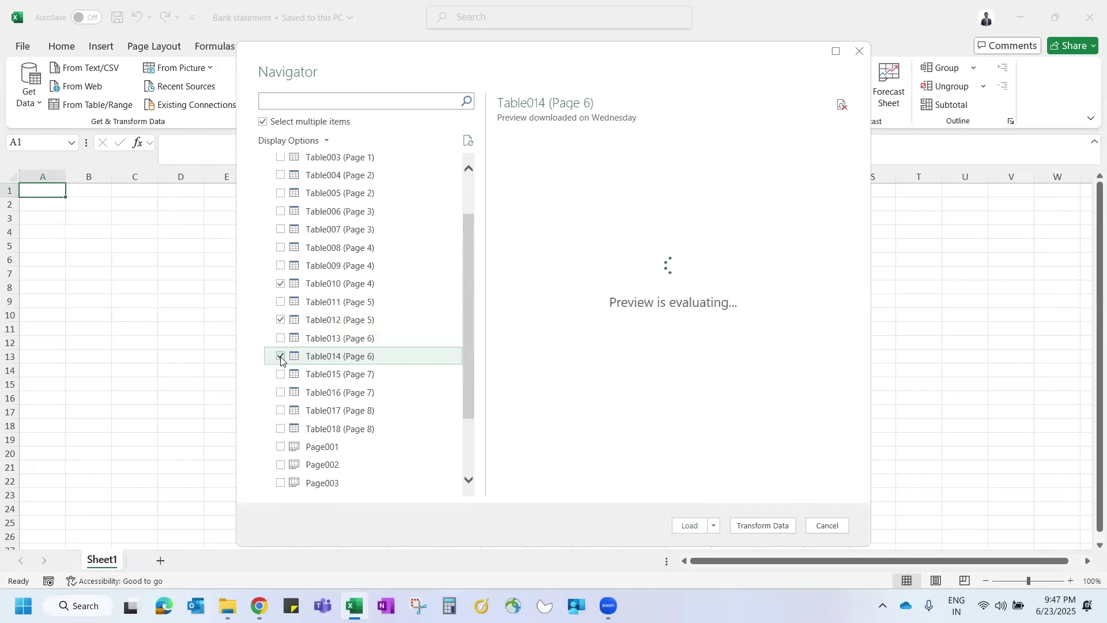
{"action": "left_click", "coordinate": [281, 392]}
{"action": "left_click", "coordinate": [282, 429]}
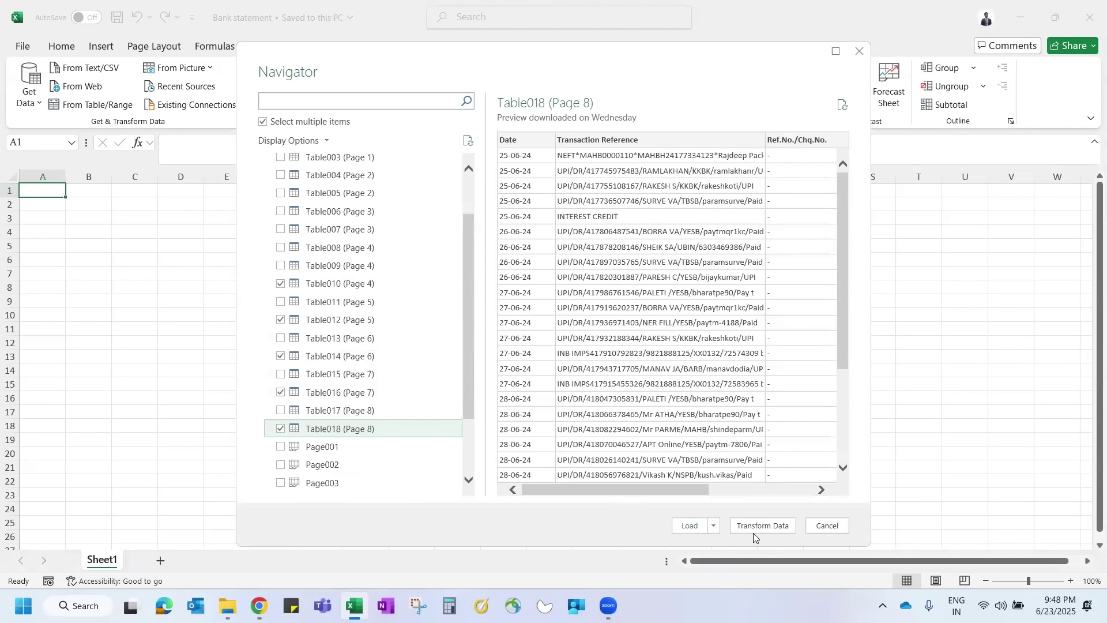
{"action": "left_click", "coordinate": [767, 526]}
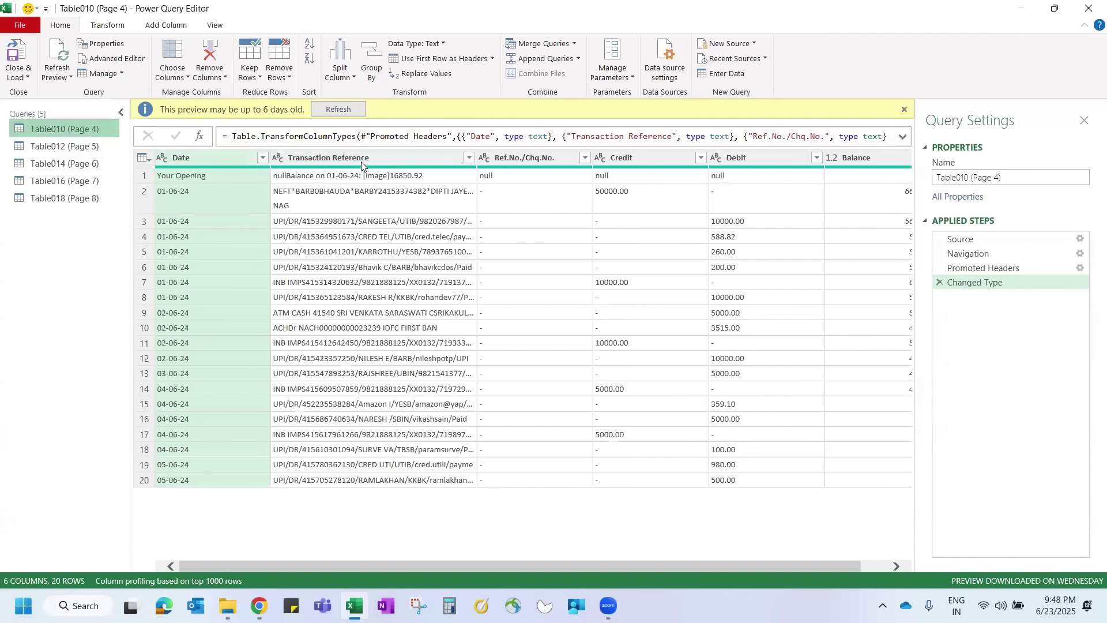
Review the Table010 (Page 4) and Table012 (Page 5) queries to check their column layout from Date to Balance
{"action": "scroll", "coordinate": [517, 178], "scroll_direction": "right", "scroll_amount": 2}
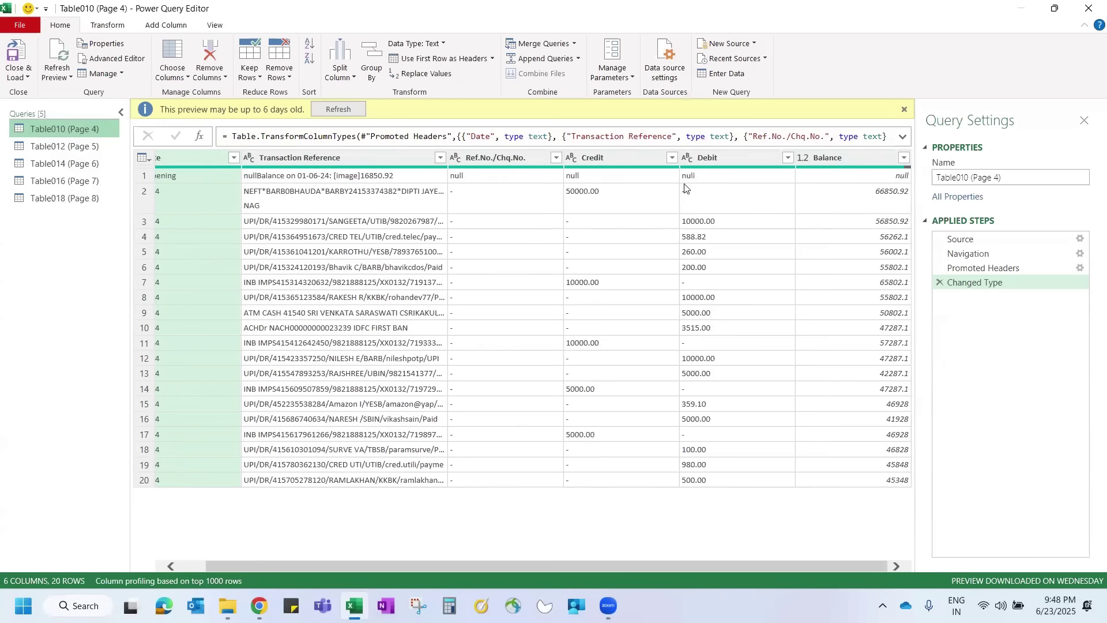
{"action": "scroll", "coordinate": [682, 184], "scroll_direction": "left", "scroll_amount": 2}
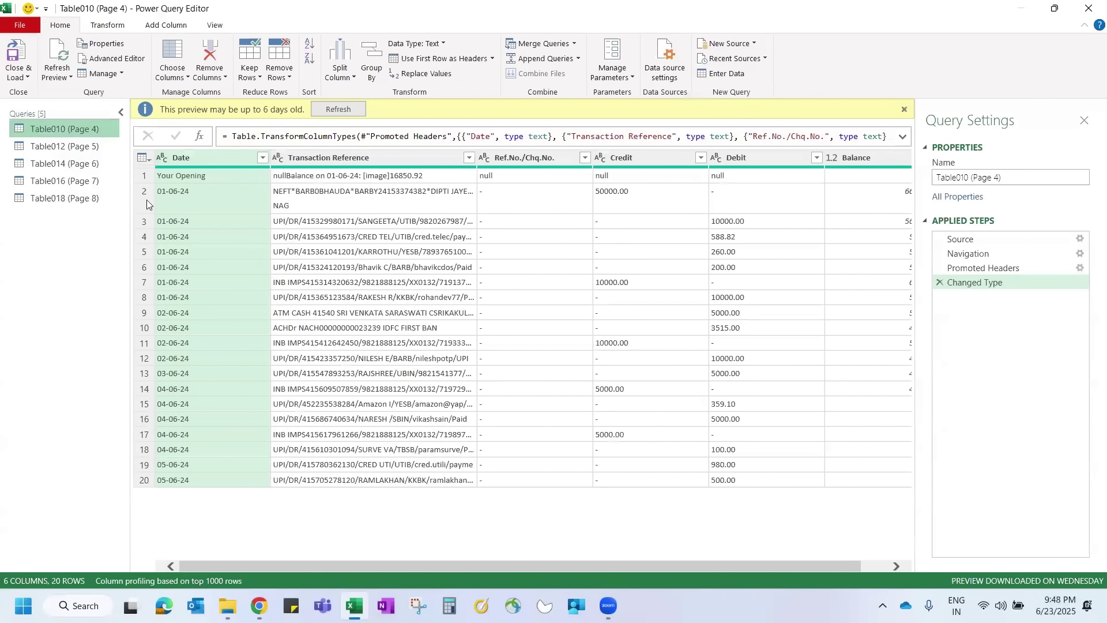
{"action": "left_click", "coordinate": [44, 146]}
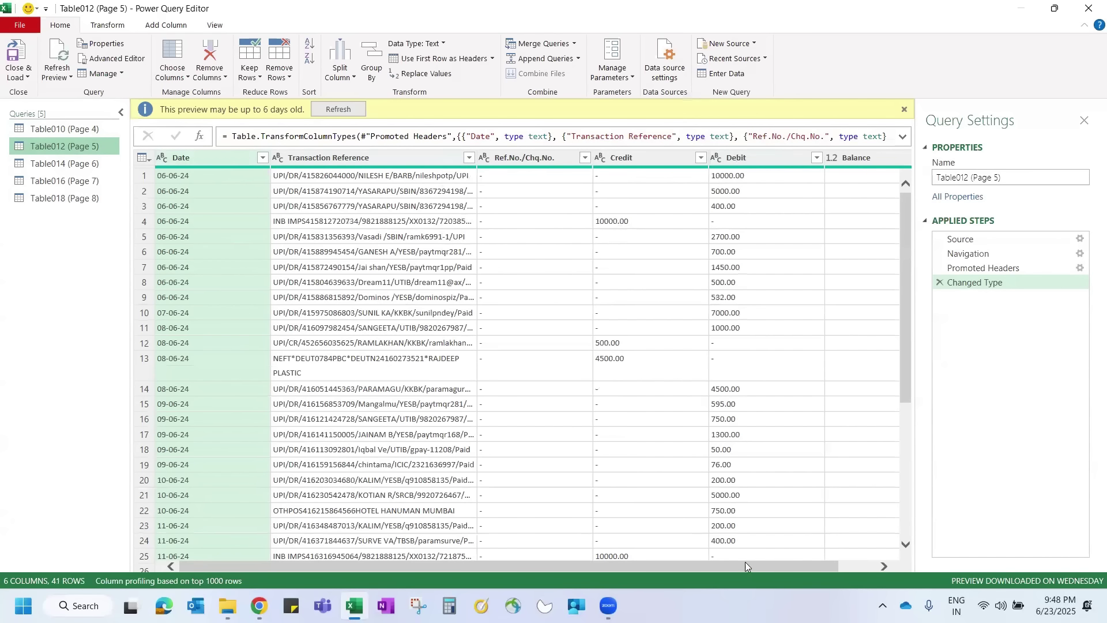
{"action": "left_click_drag", "start_coordinate": [745, 564], "coordinate": [449, 544]}
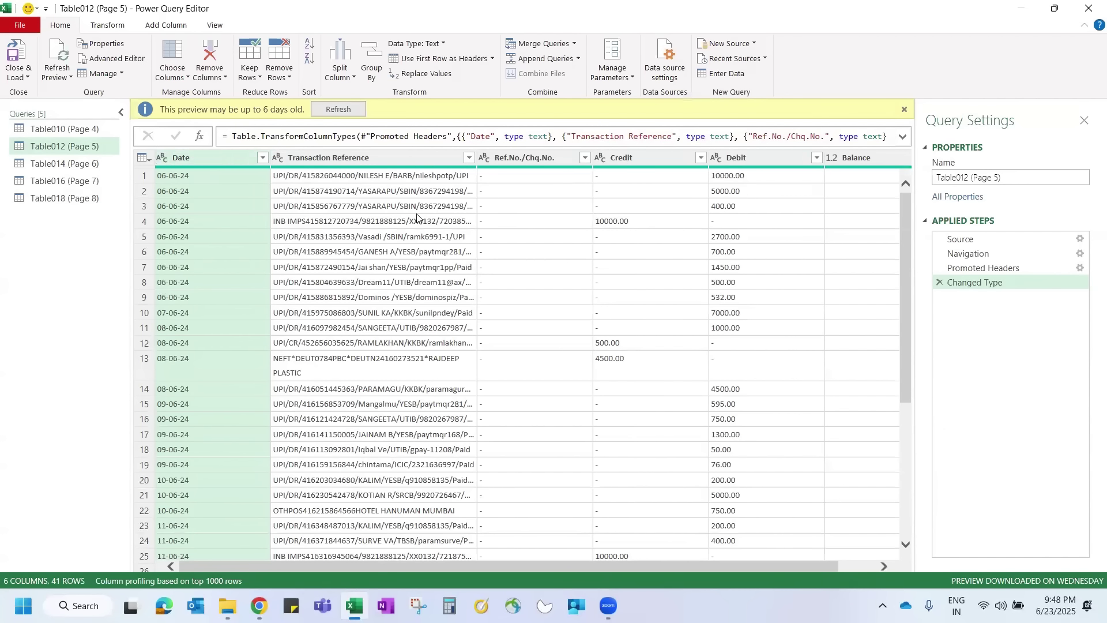
Check the Table014 (Page 6) query's columns and remove its surplus Column2 and Transaction Reference columns
{"action": "left_click", "coordinate": [64, 163]}
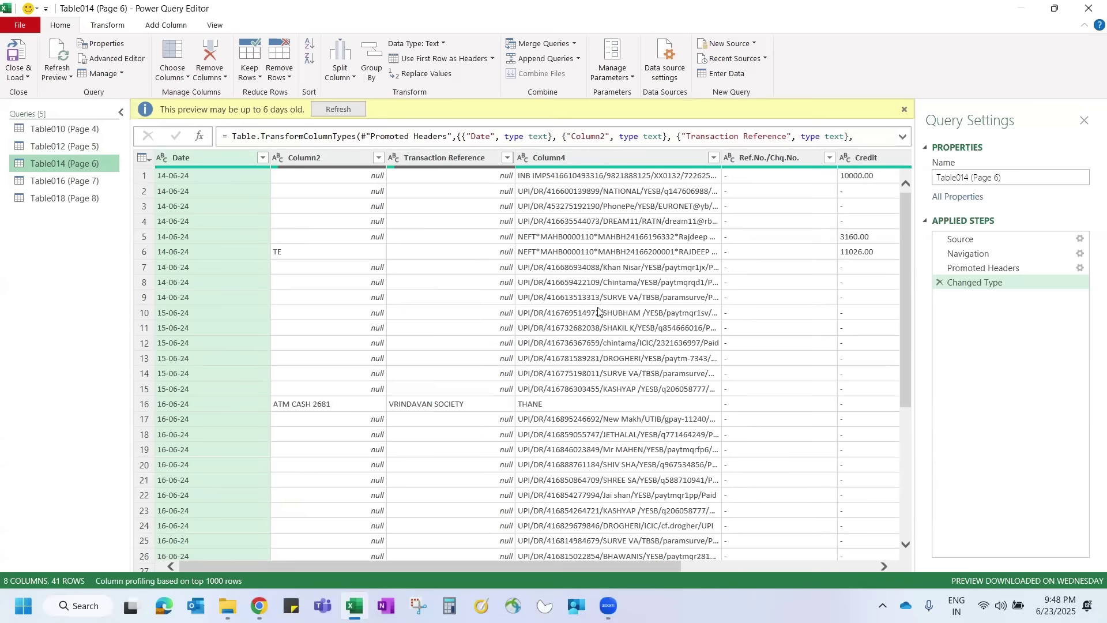
{"action": "scroll", "coordinate": [598, 311], "scroll_direction": "right", "scroll_amount": 3}
{"action": "scroll", "coordinate": [598, 312], "scroll_direction": "right", "scroll_amount": 5}
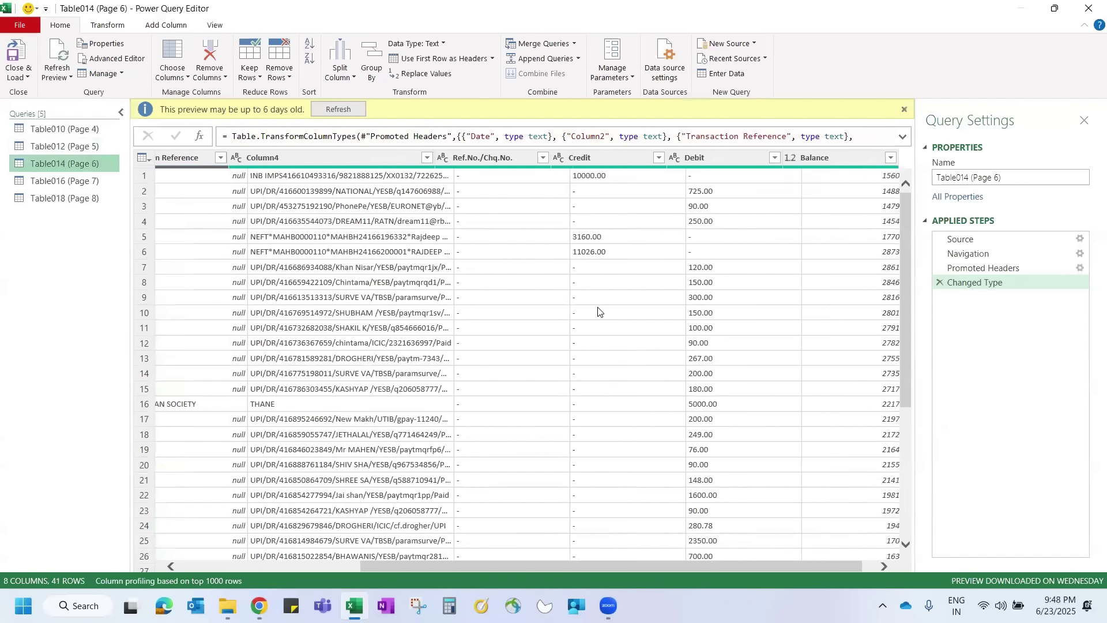
{"action": "scroll", "coordinate": [309, 437], "scroll_direction": "left", "scroll_amount": 8}
{"action": "scroll", "coordinate": [308, 440], "scroll_direction": "down", "scroll_amount": 4}
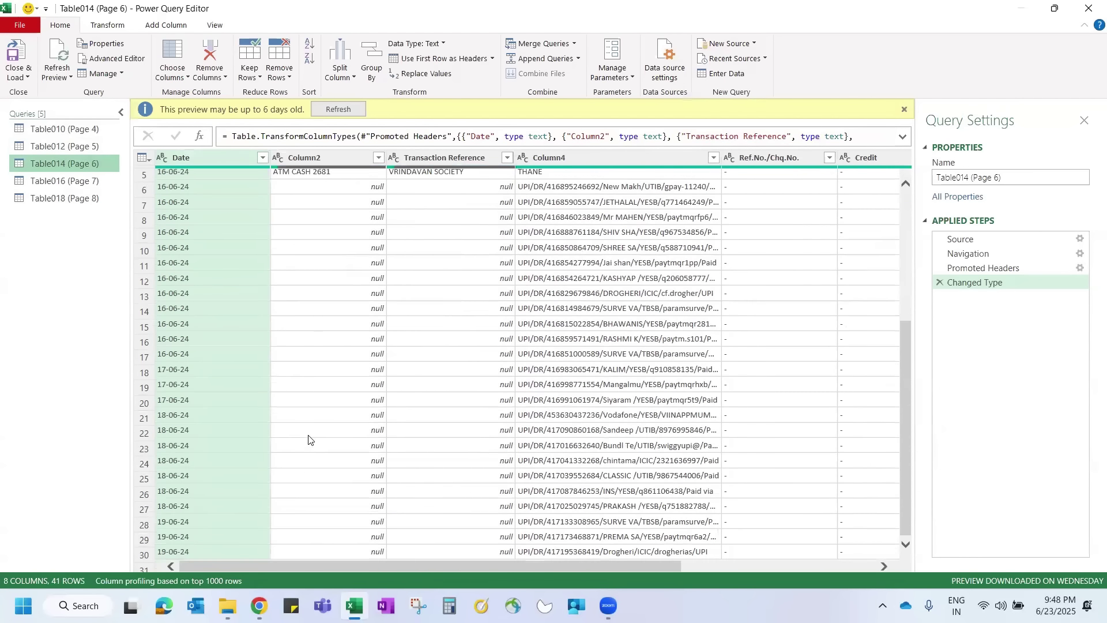
{"action": "scroll", "coordinate": [308, 440], "scroll_direction": "up", "scroll_amount": 4}
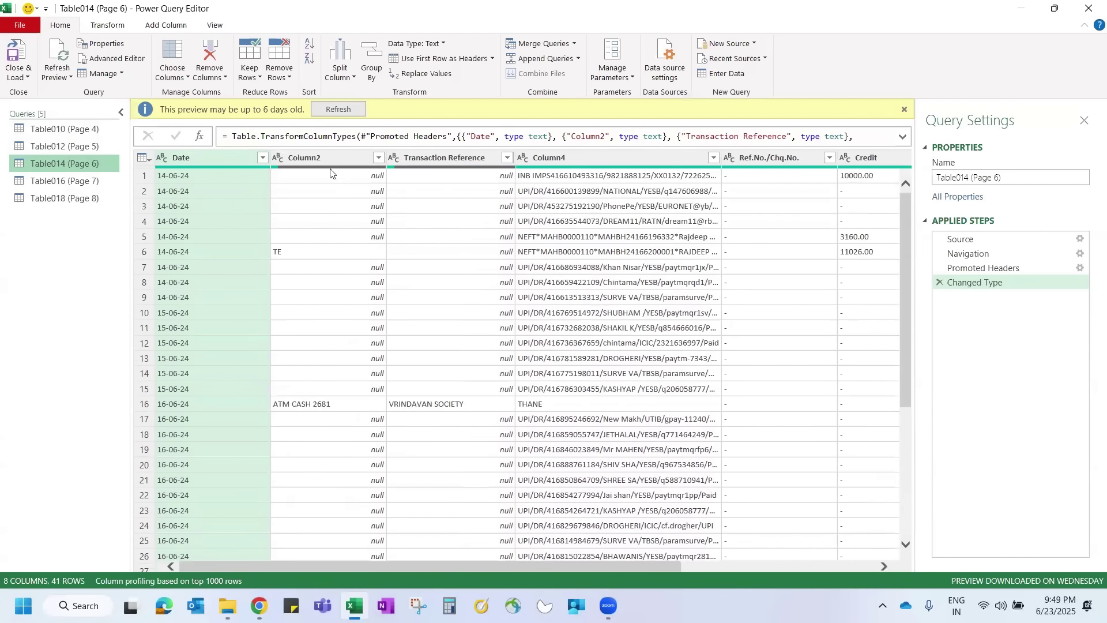
{"action": "left_click", "coordinate": [324, 155]}
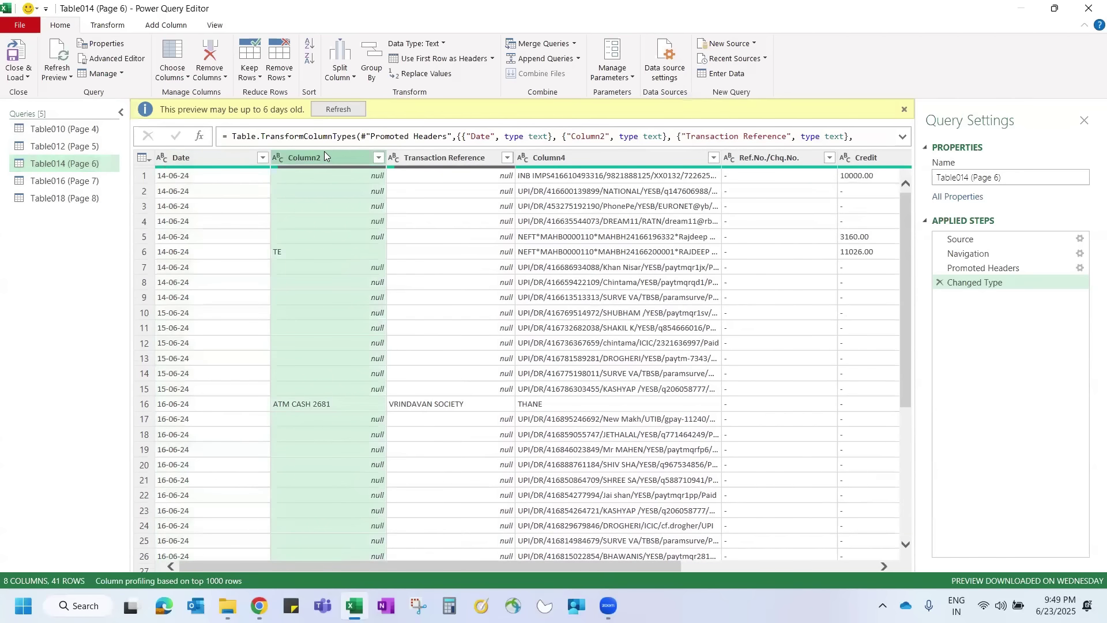
{"action": "left_click", "coordinate": [411, 164], "text": "ctrl"}
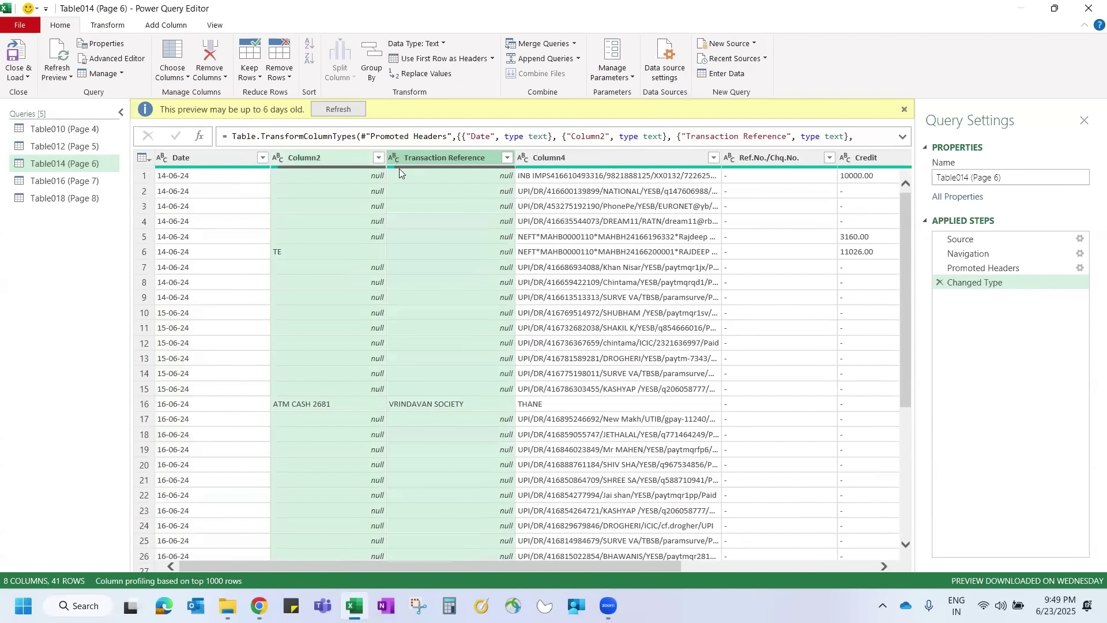
{"action": "left_click", "coordinate": [210, 75]}
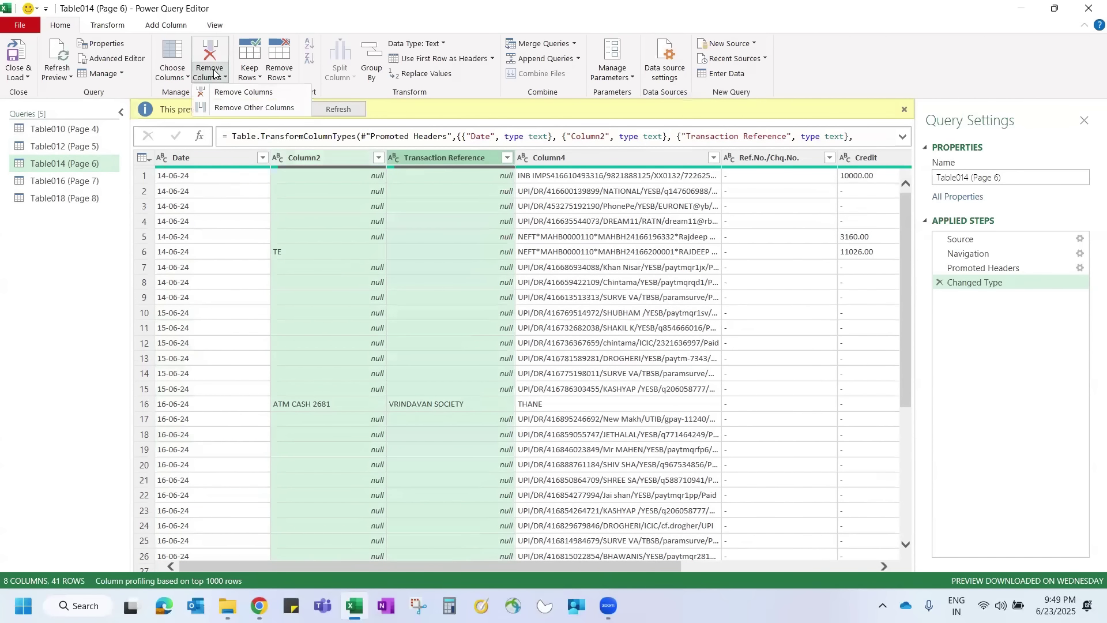
{"action": "left_click", "coordinate": [233, 94]}
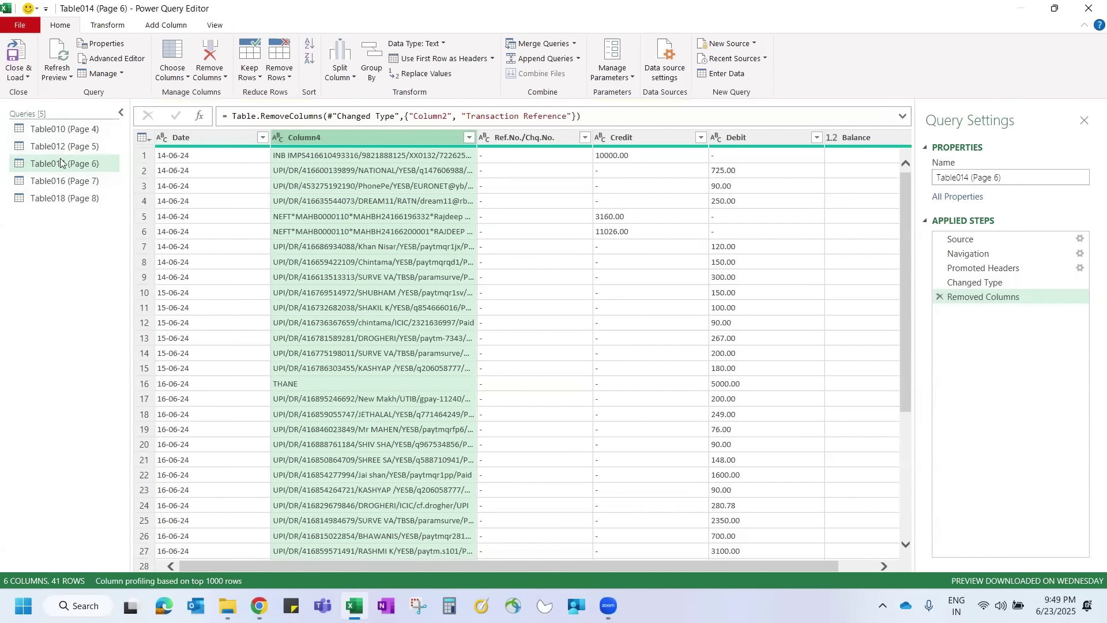
{"action": "scroll", "coordinate": [366, 216], "scroll_direction": "right", "scroll_amount": 2}
{"action": "scroll", "coordinate": [366, 216], "scroll_direction": "left", "scroll_amount": 2}
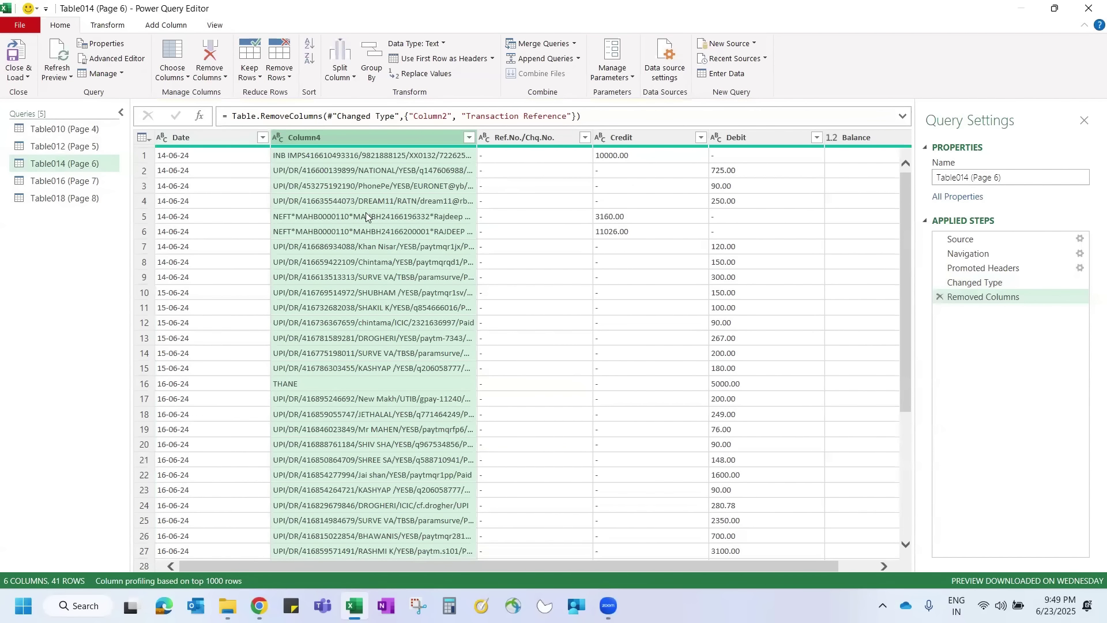
Check the Table016 (Page 7) query's rows and remove its surplus Column2 and Transaction Reference columns
{"action": "left_click", "coordinate": [76, 183]}
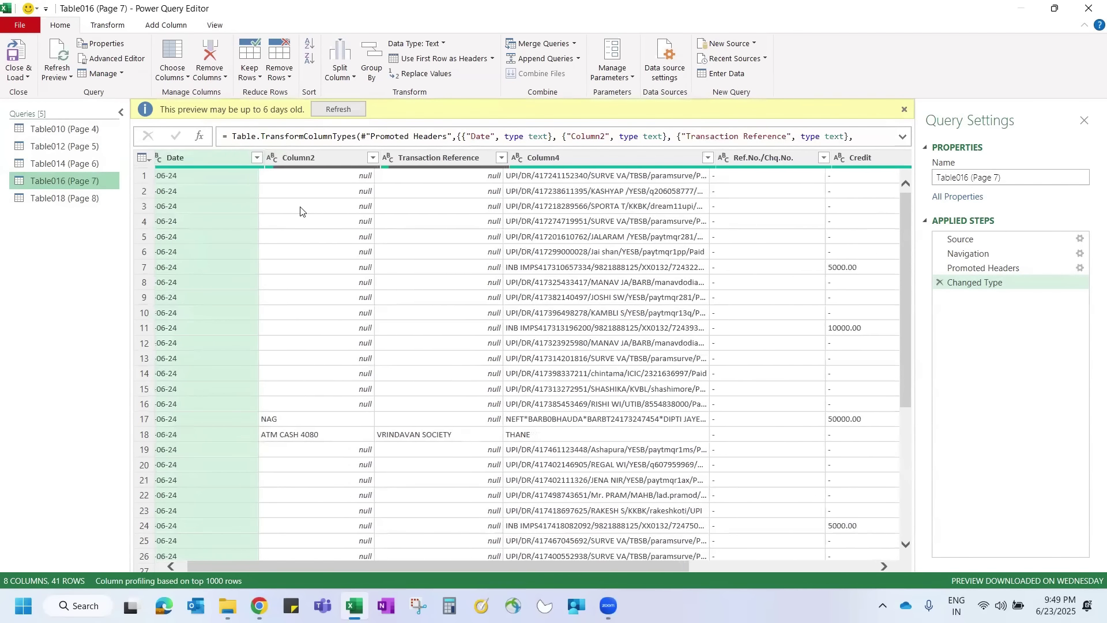
{"action": "scroll", "coordinate": [388, 506], "scroll_direction": "down", "scroll_amount": 5}
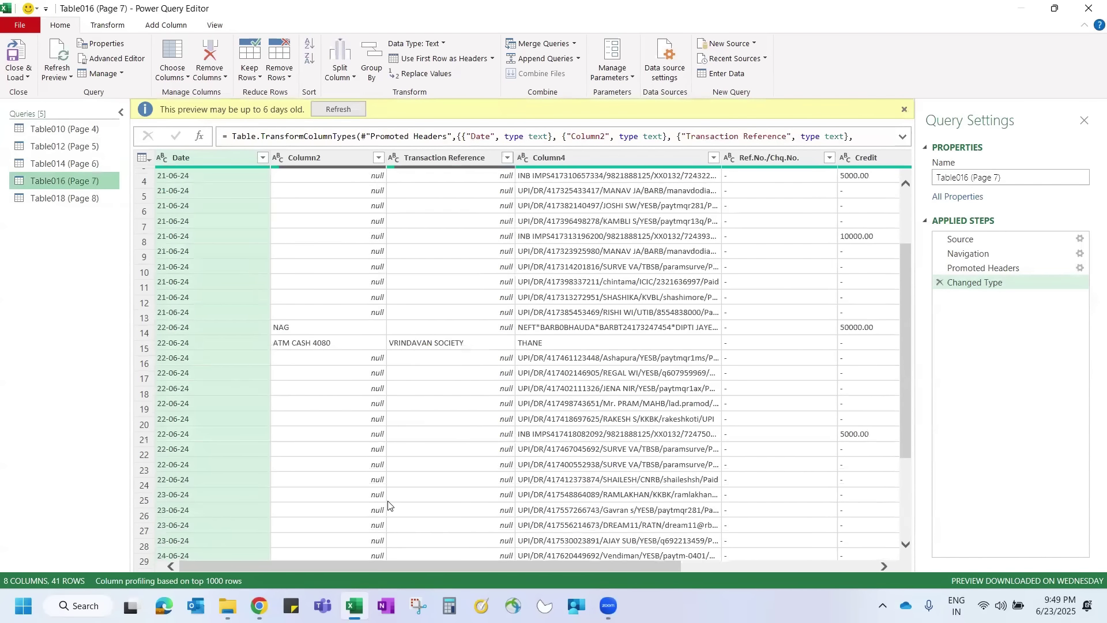
{"action": "scroll", "coordinate": [388, 506], "scroll_direction": "down", "scroll_amount": 5}
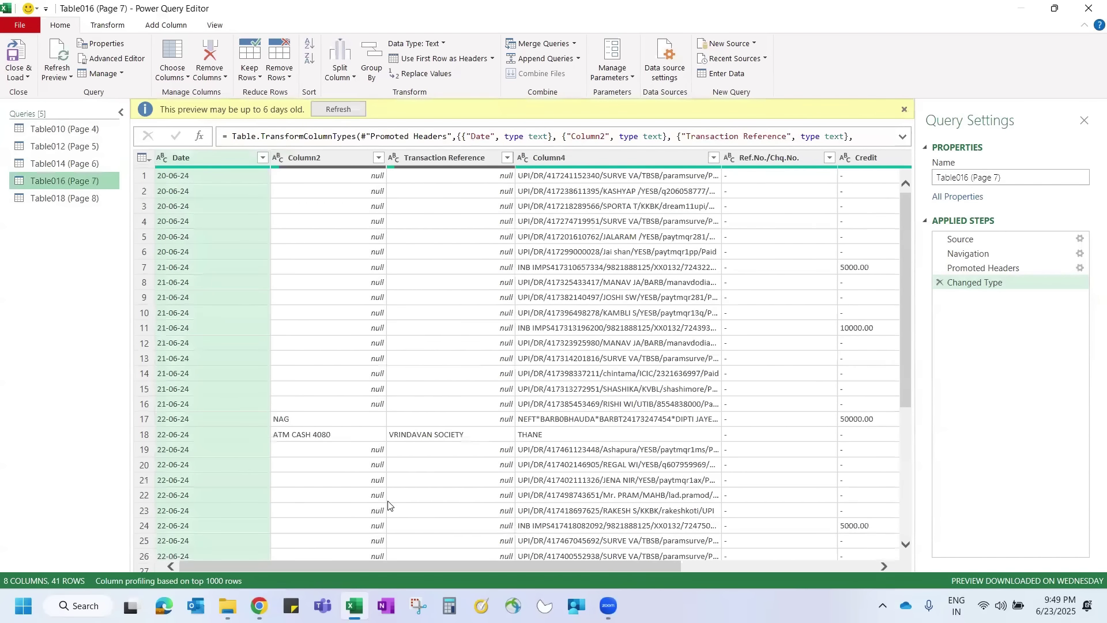
{"action": "left_click", "coordinate": [308, 157]}
{"action": "left_click", "coordinate": [454, 157], "text": "ctrl"}
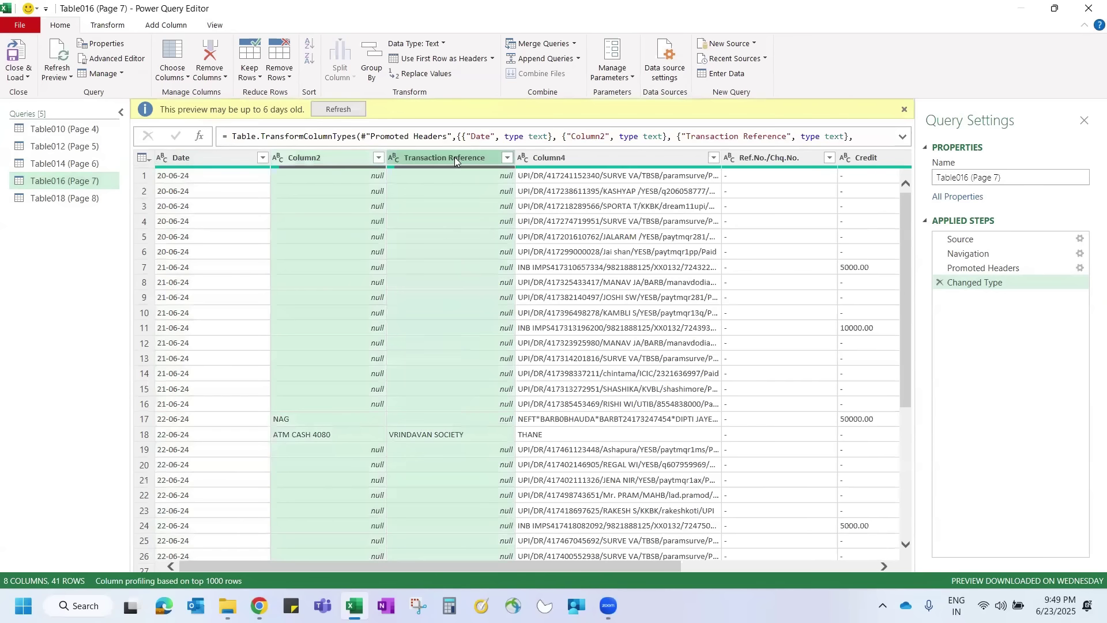
{"action": "left_click", "coordinate": [203, 53]}
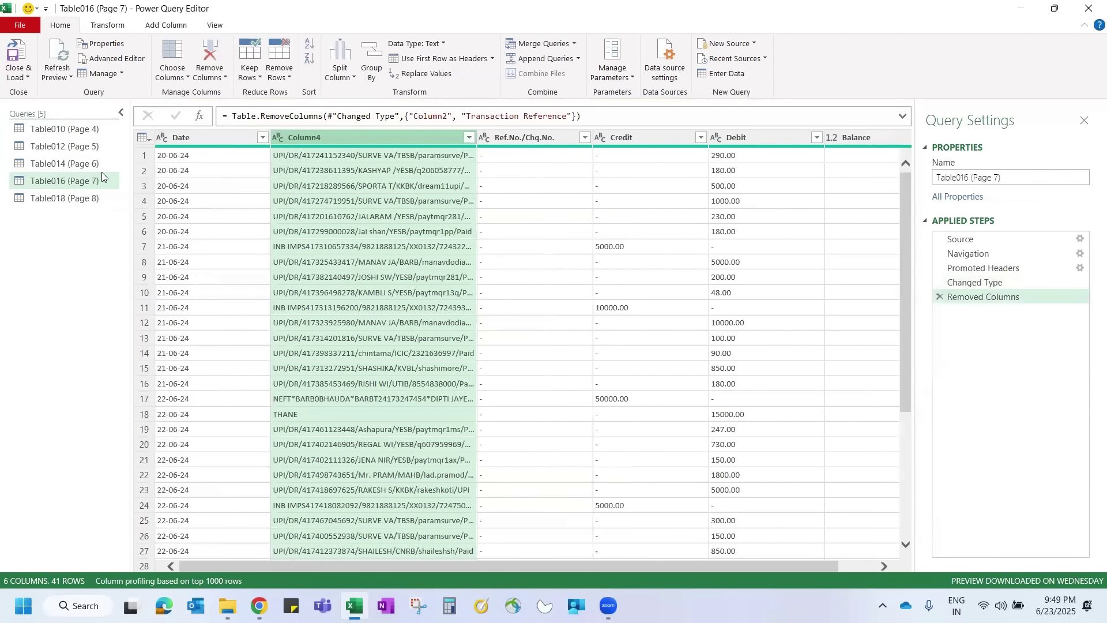
Check the Table018 (Page 8) query's columns, and filter the "Your Opening" row out of Table010 (Page 4) by its Date column
{"action": "left_click", "coordinate": [73, 197]}
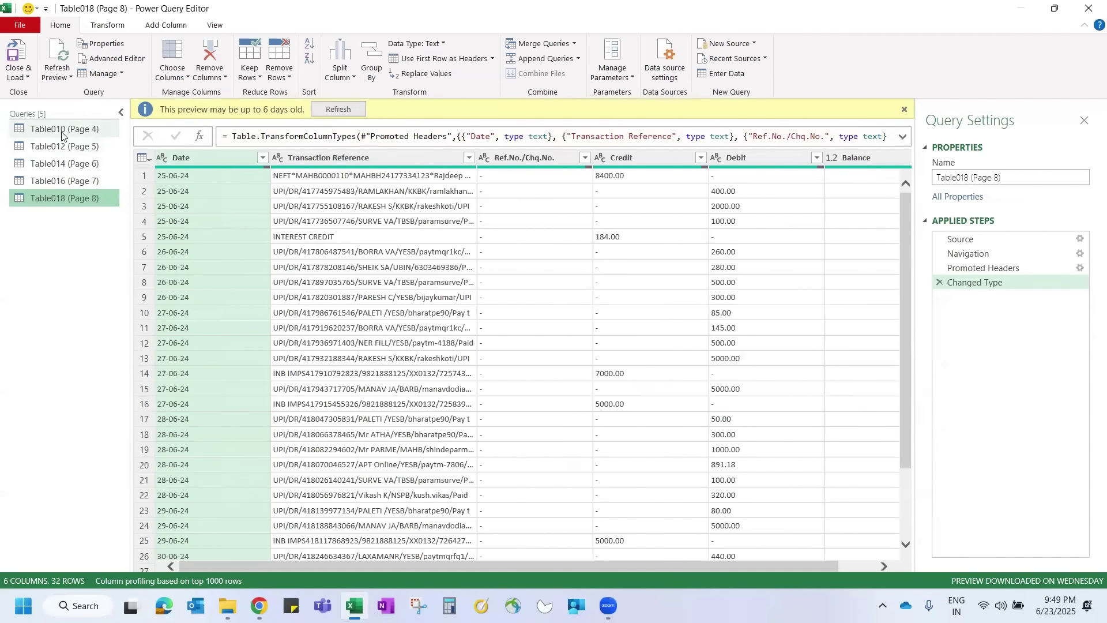
{"action": "left_click", "coordinate": [40, 129]}
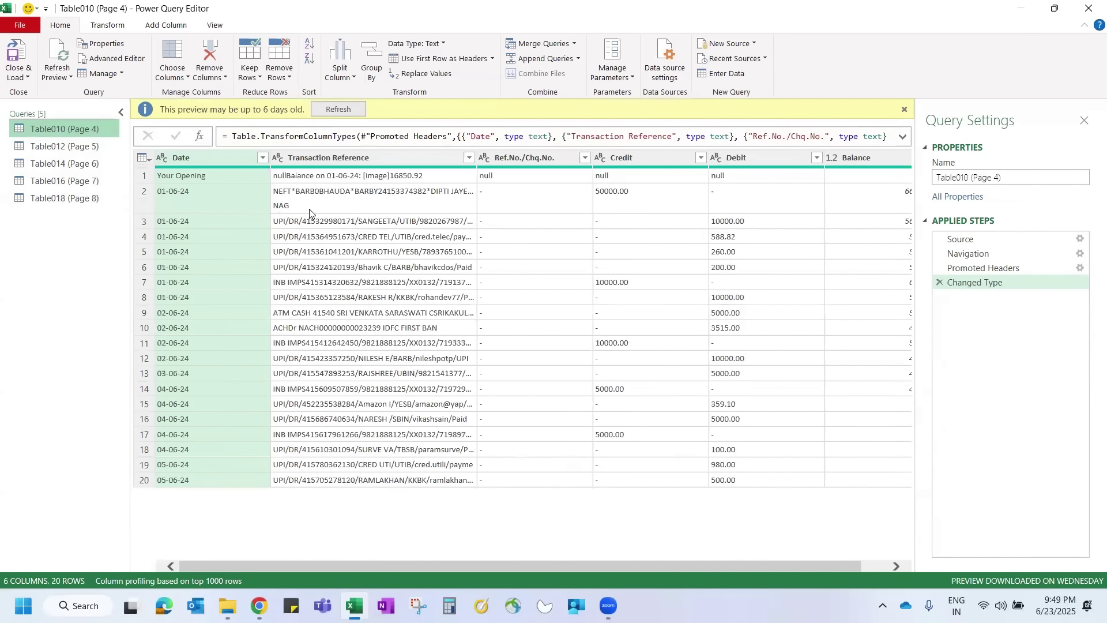
{"action": "left_click", "coordinate": [263, 157]}
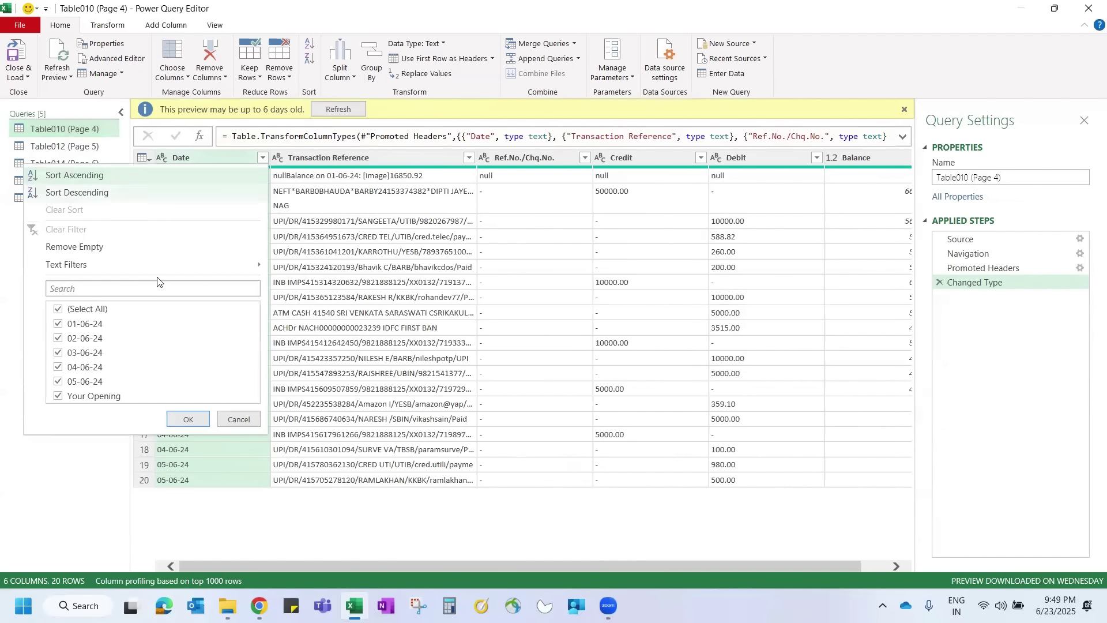
{"action": "left_click", "coordinate": [58, 397]}
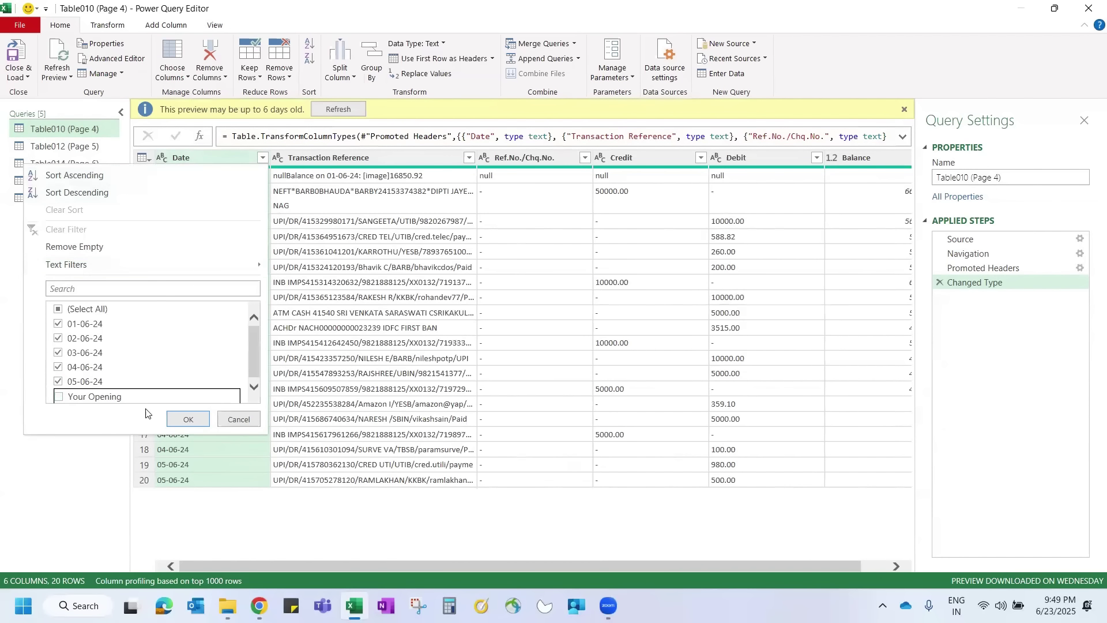
{"action": "left_click", "coordinate": [187, 419]}
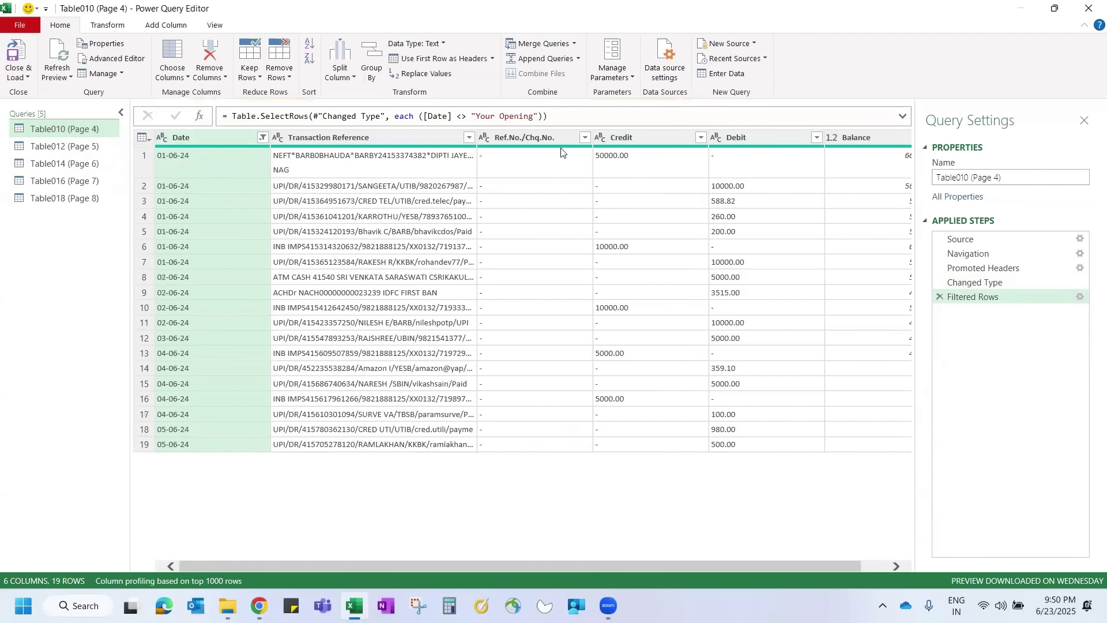
Change the data type of Table010's Date column from text to Date
{"action": "left_click", "coordinate": [163, 138]}
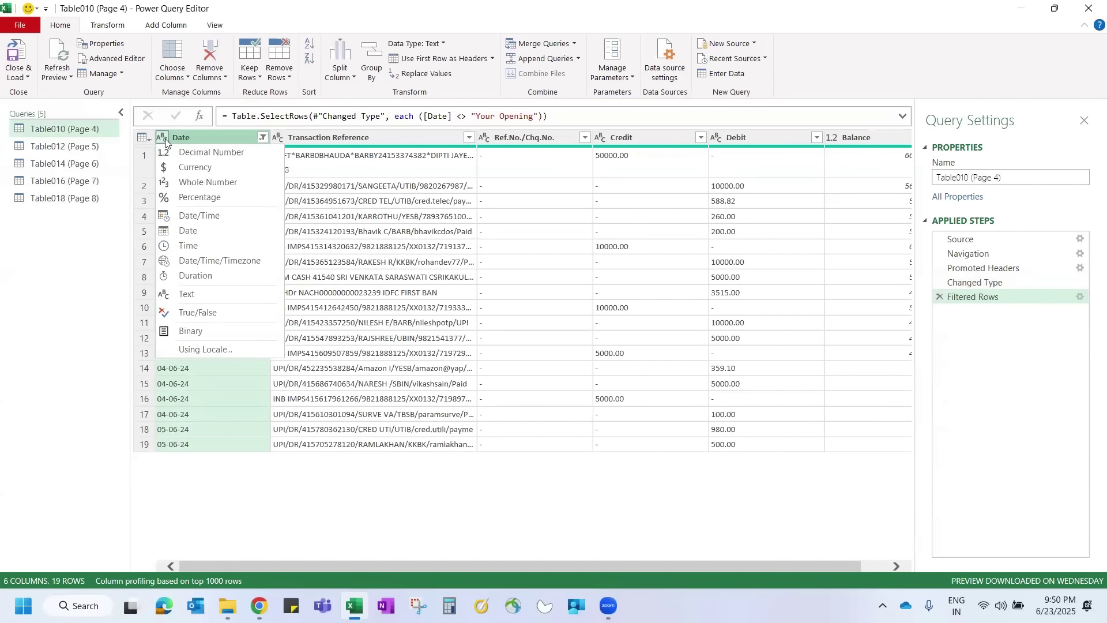
{"action": "left_click", "coordinate": [194, 134]}
{"action": "right_click", "coordinate": [194, 134]}
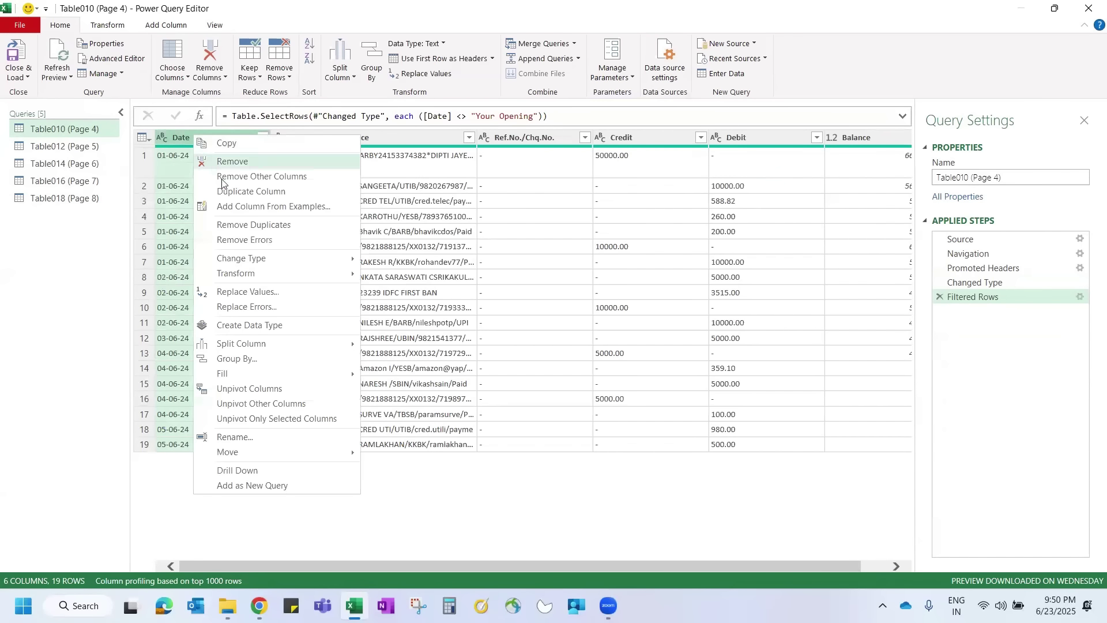
{"action": "mouse_move", "coordinate": [241, 261]}
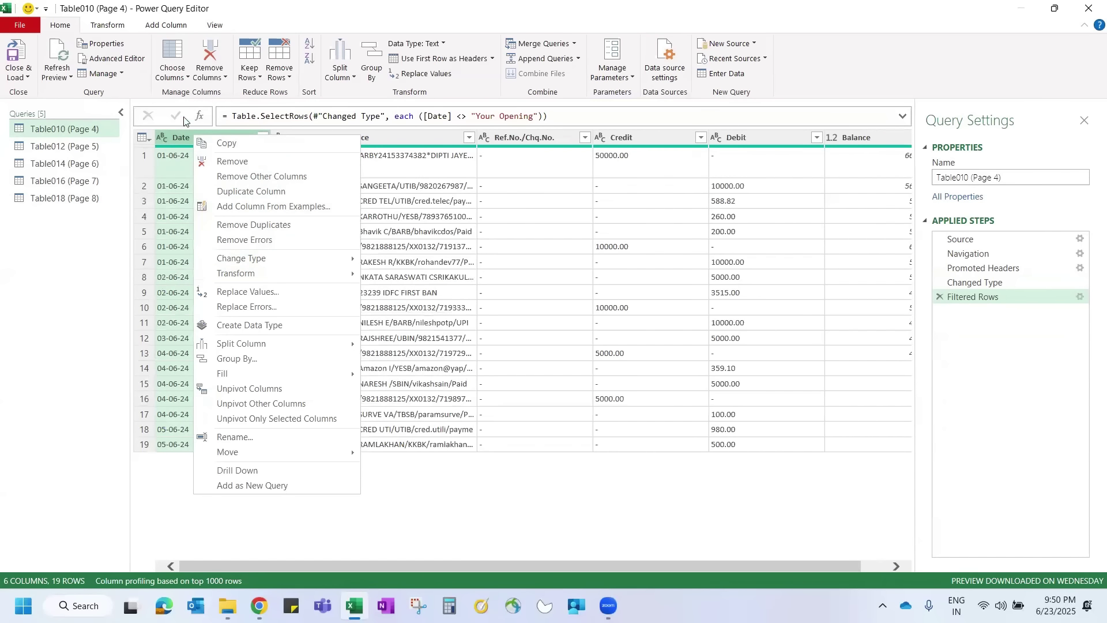
{"action": "left_click", "coordinate": [439, 42]}
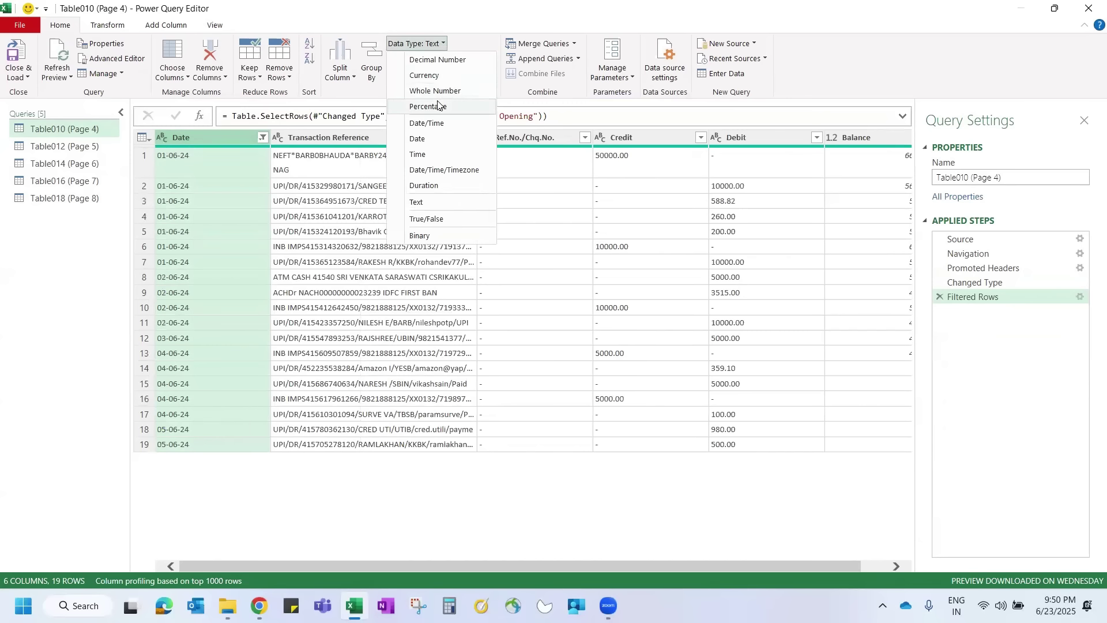
{"action": "left_click", "coordinate": [165, 137]}
{"action": "left_click", "coordinate": [165, 137]}
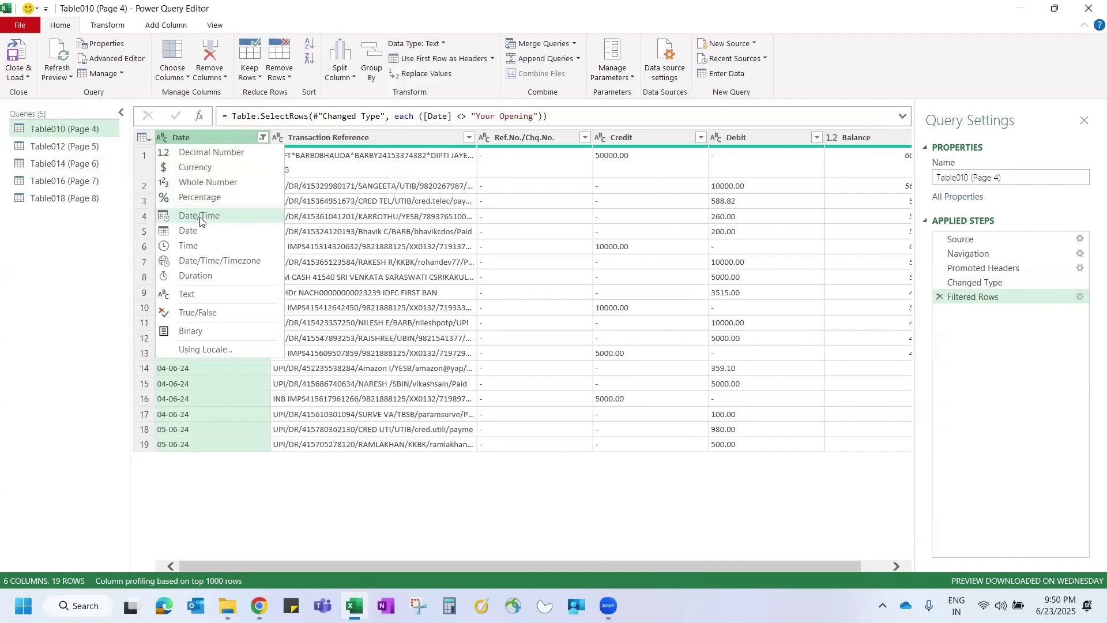
{"action": "left_click", "coordinate": [195, 231]}
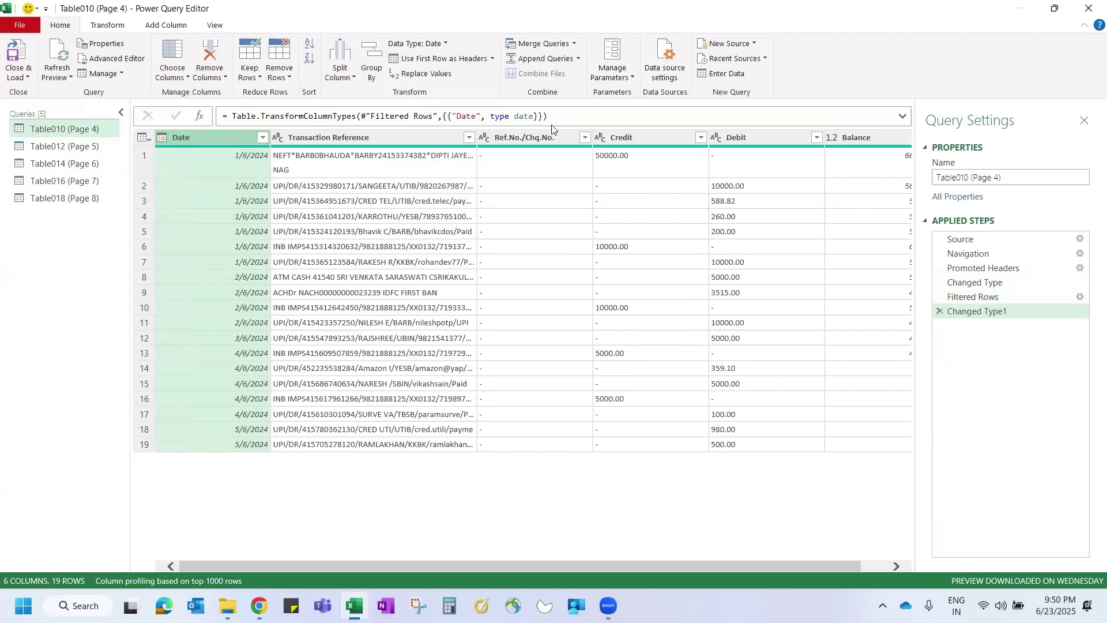
Try converting Table010's Credit and Debit columns to Decimal Number, check the values, and delete the Changed Type1 step
{"action": "left_click", "coordinate": [600, 141]}
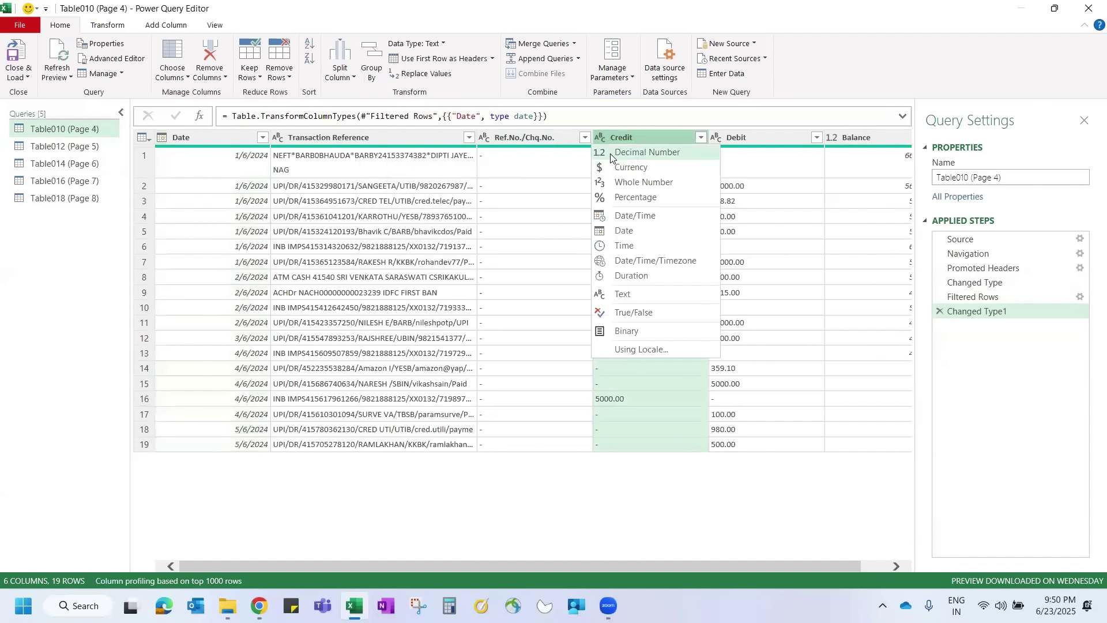
{"action": "left_click", "coordinate": [610, 156]}
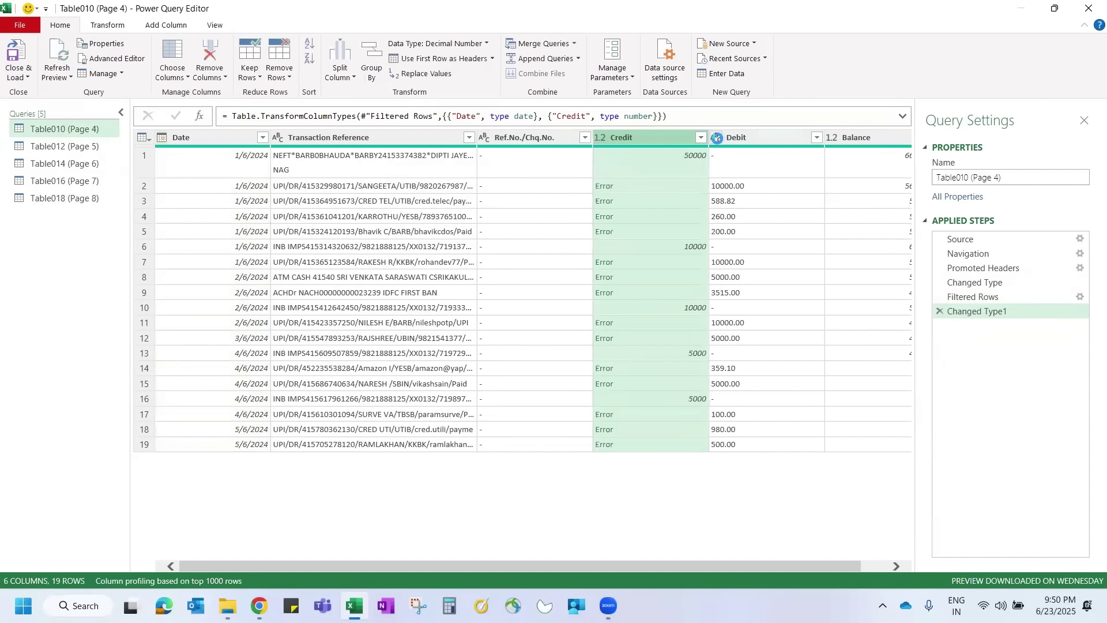
{"action": "left_click", "coordinate": [716, 137]}
{"action": "left_click", "coordinate": [733, 154]}
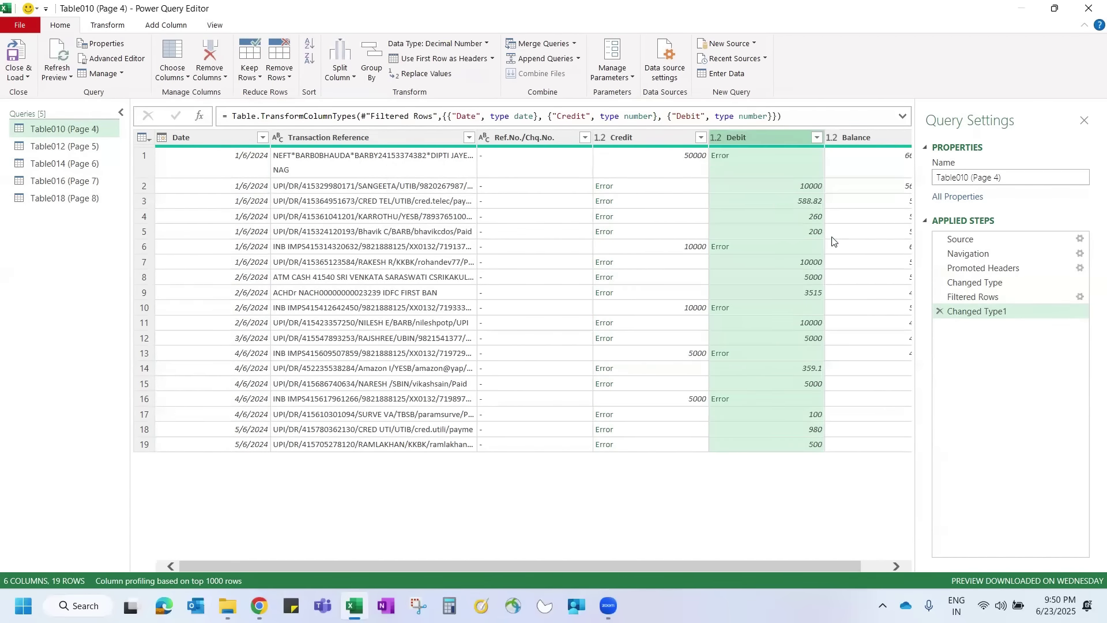
{"action": "scroll", "coordinate": [731, 231], "scroll_direction": "right", "scroll_amount": 2}
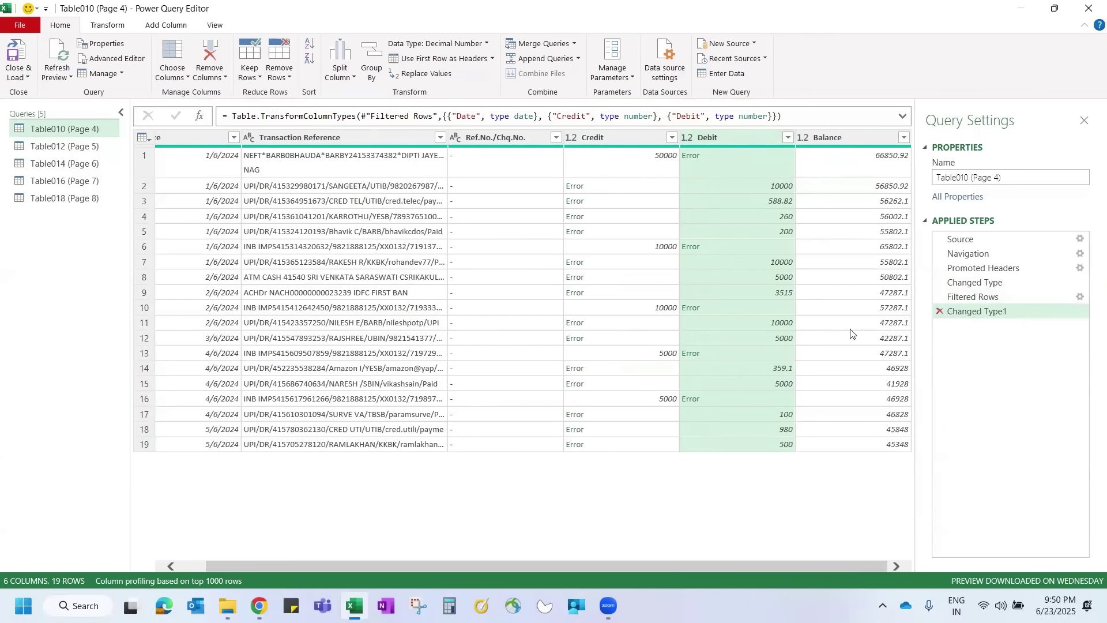
{"action": "scroll", "coordinate": [468, 276], "scroll_direction": "left", "scroll_amount": 1}
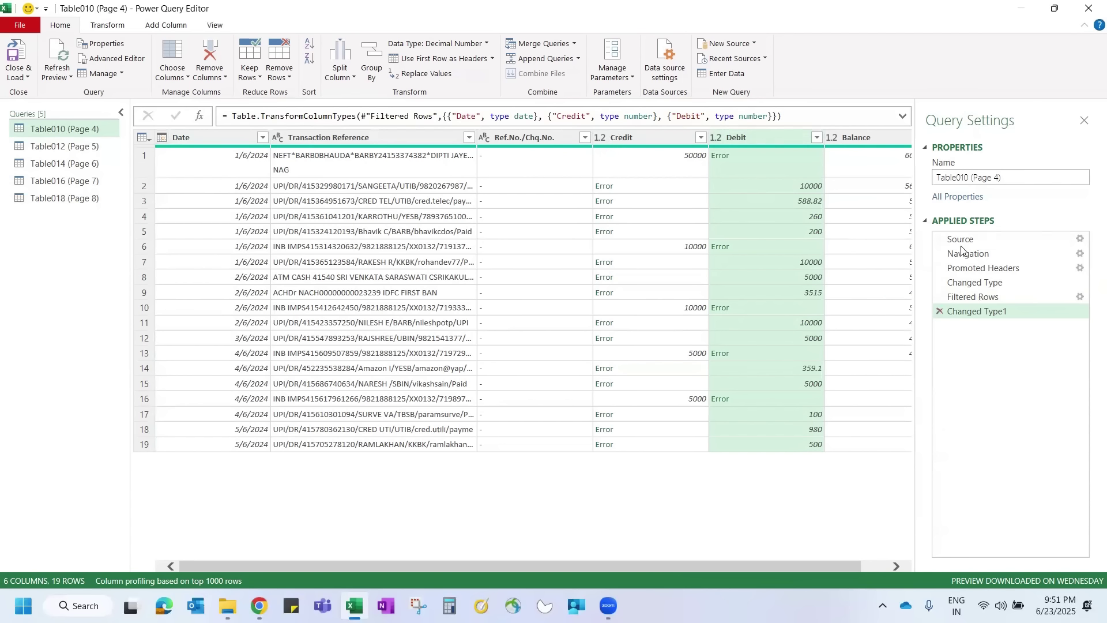
{"action": "left_click", "coordinate": [940, 312]}
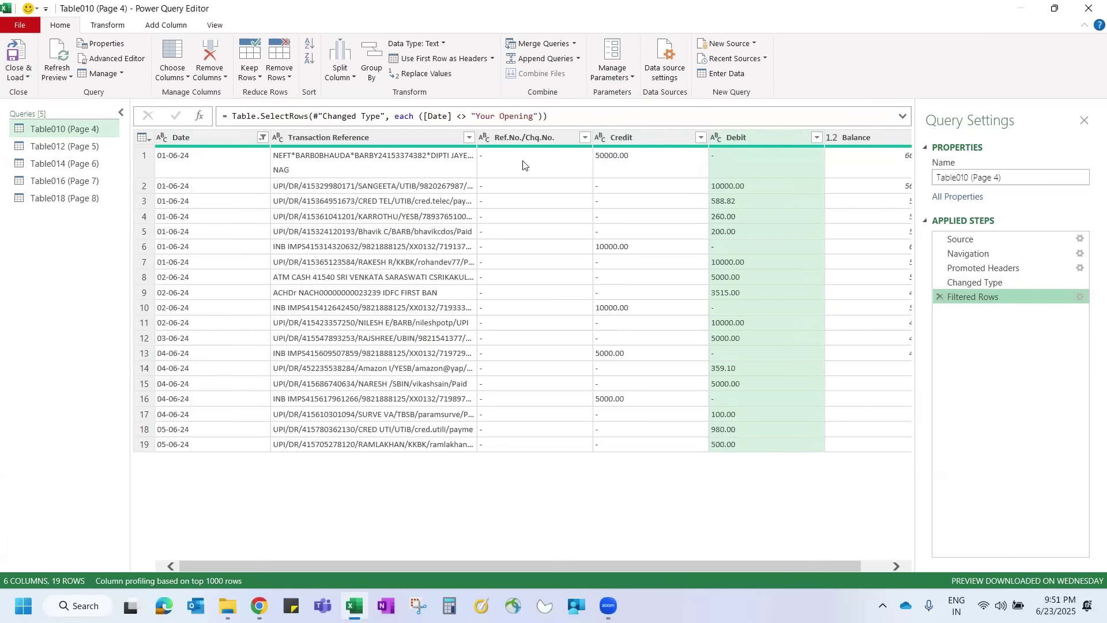
Set up a conditional column in Table010 that outputs 0 if Credit equals "-"
{"action": "left_click", "coordinate": [599, 188]}
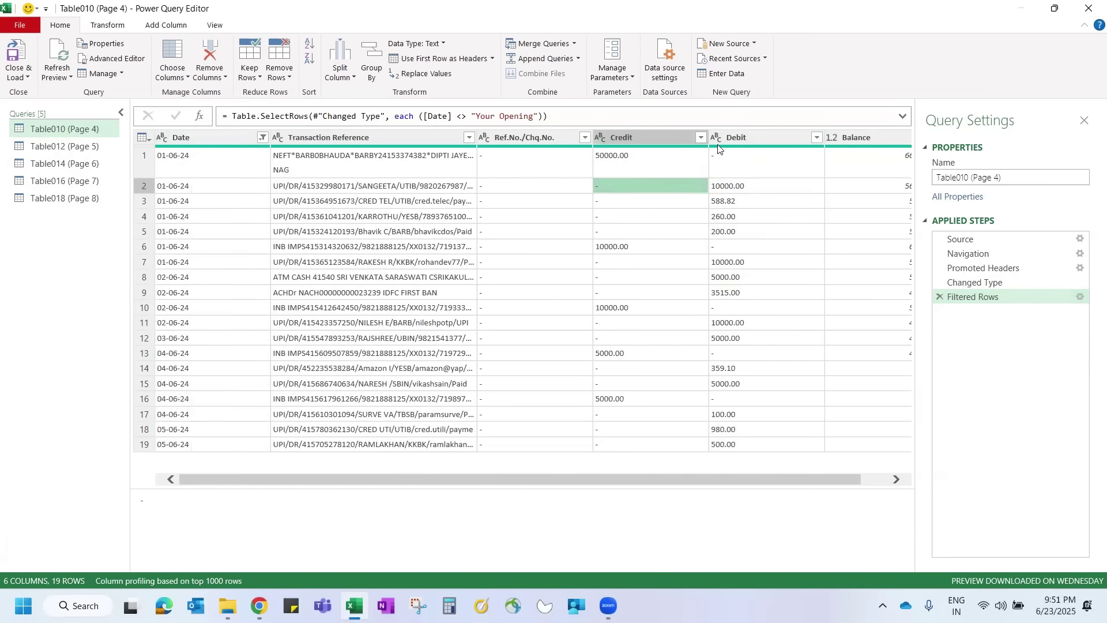
{"action": "left_click", "coordinate": [671, 135]}
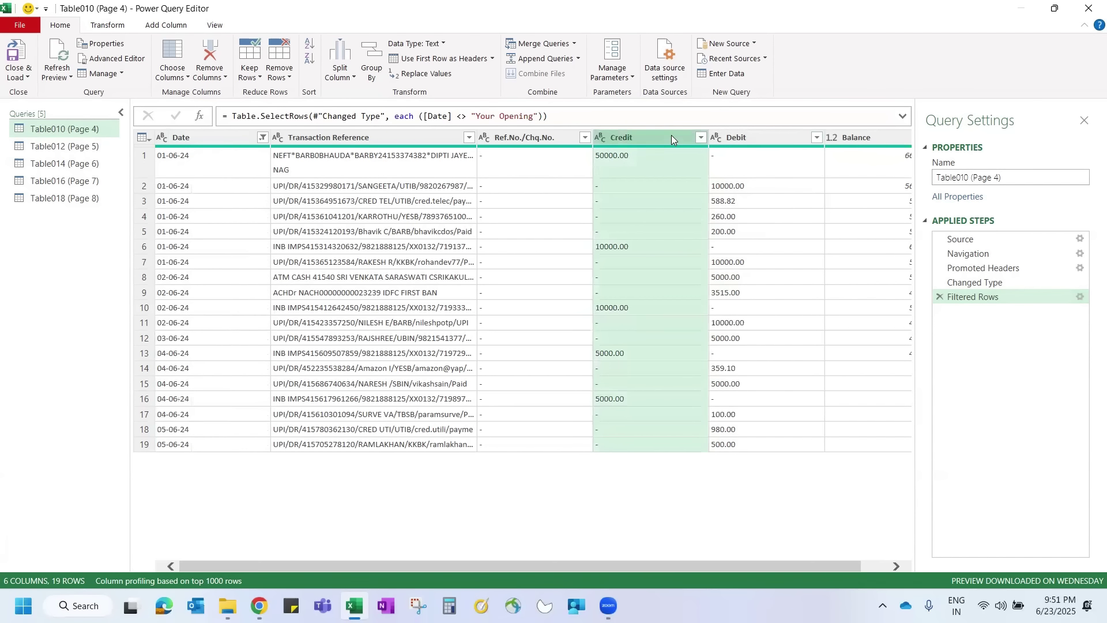
{"action": "left_click", "coordinate": [167, 25]}
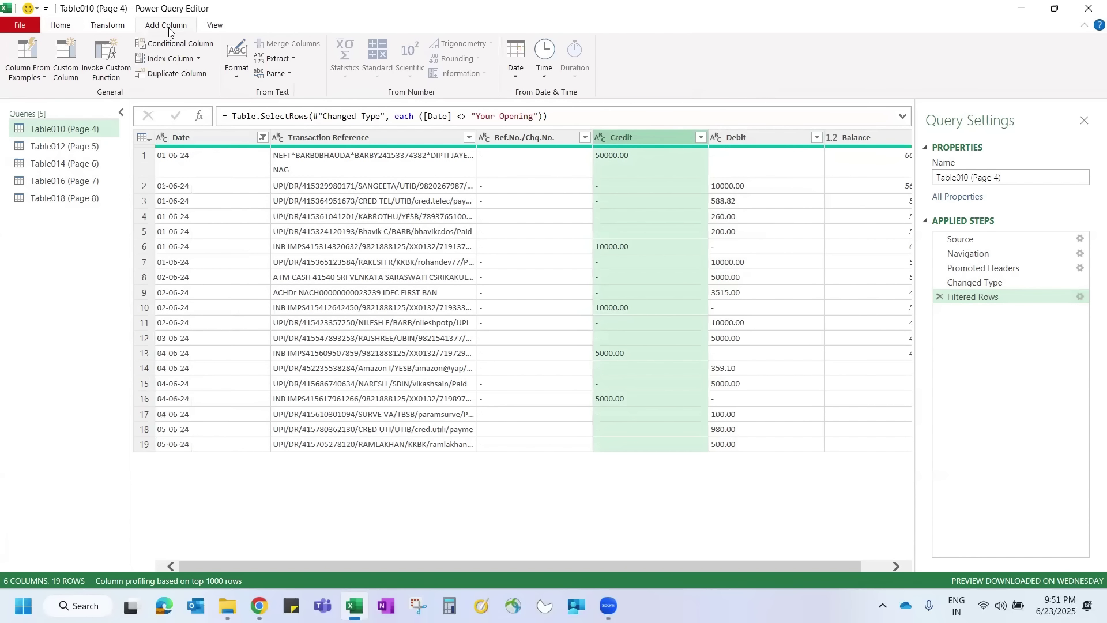
{"action": "left_click", "coordinate": [173, 44]}
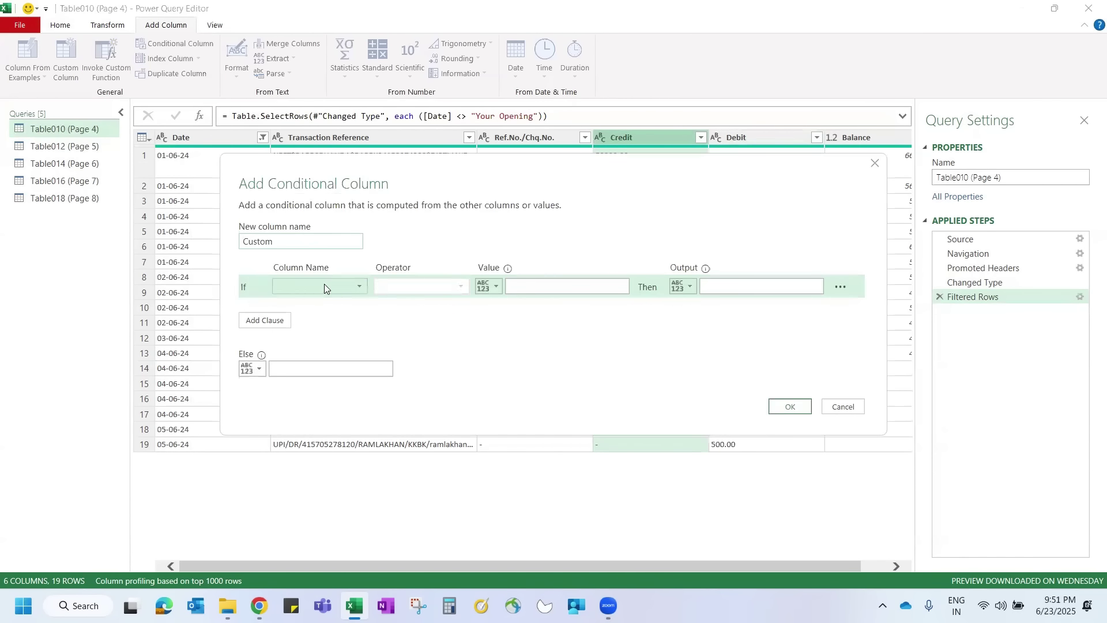
{"action": "left_click", "coordinate": [321, 285]}
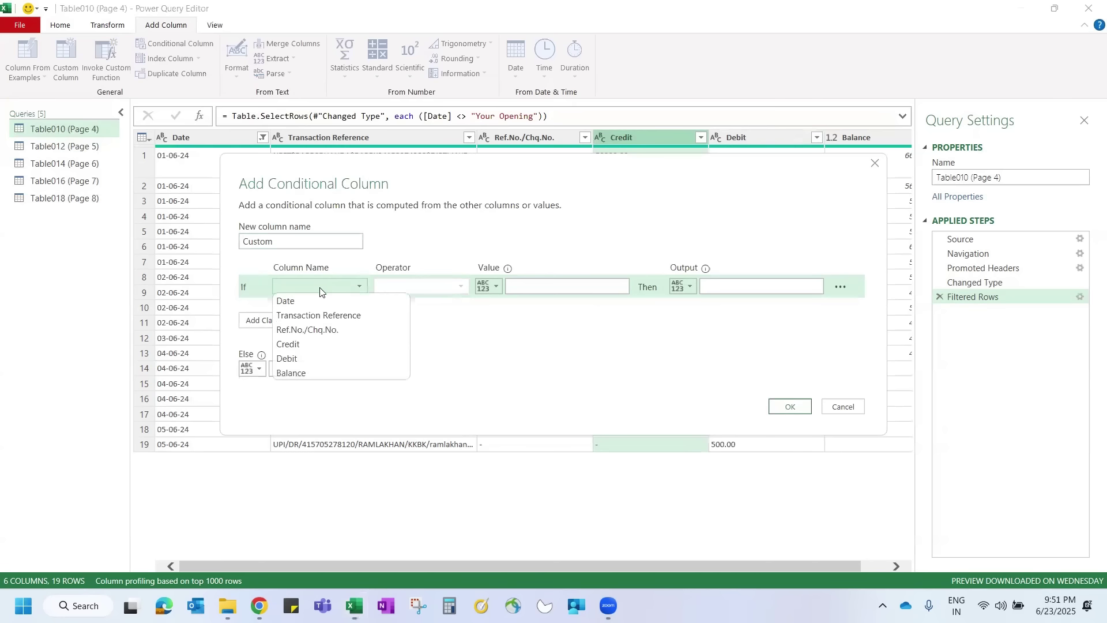
{"action": "left_click", "coordinate": [288, 345]}
{"action": "left_click", "coordinate": [547, 281]}
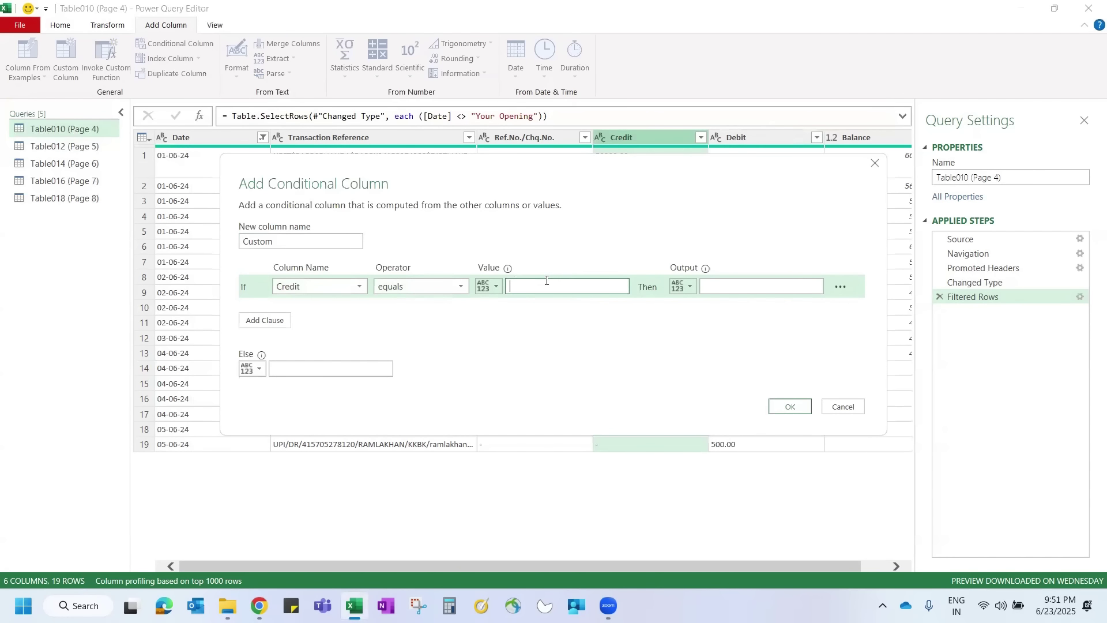
{"action": "type", "text": "-"}
Make the conditional column return the Credit column's value otherwise, and add it to the query as Custom
{"action": "left_click", "coordinate": [254, 369]}
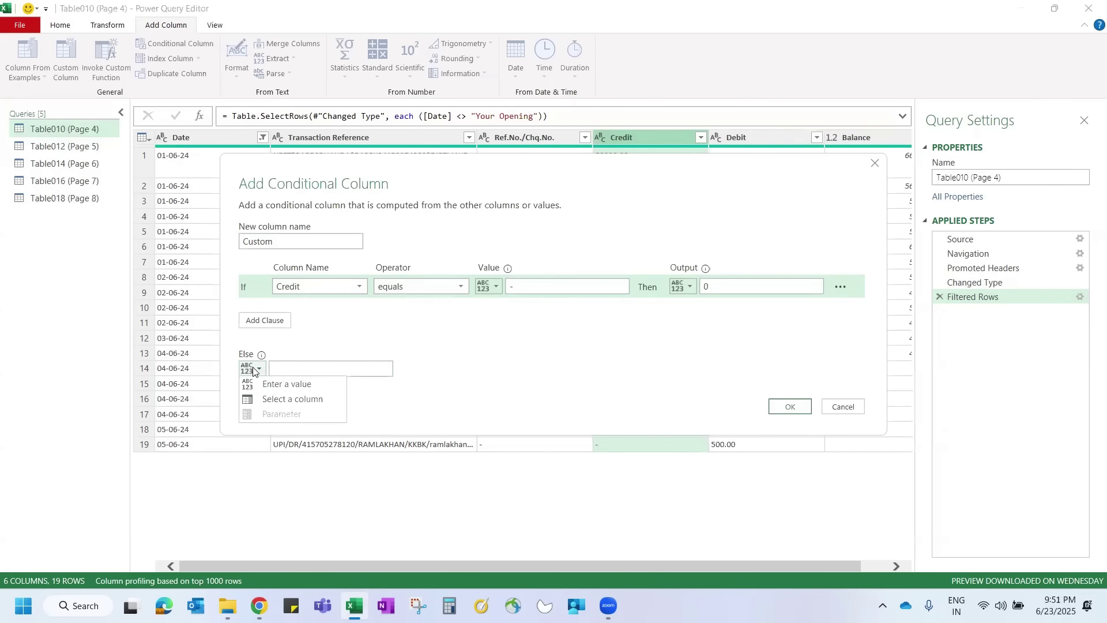
{"action": "left_click", "coordinate": [275, 399]}
{"action": "left_click", "coordinate": [305, 370]}
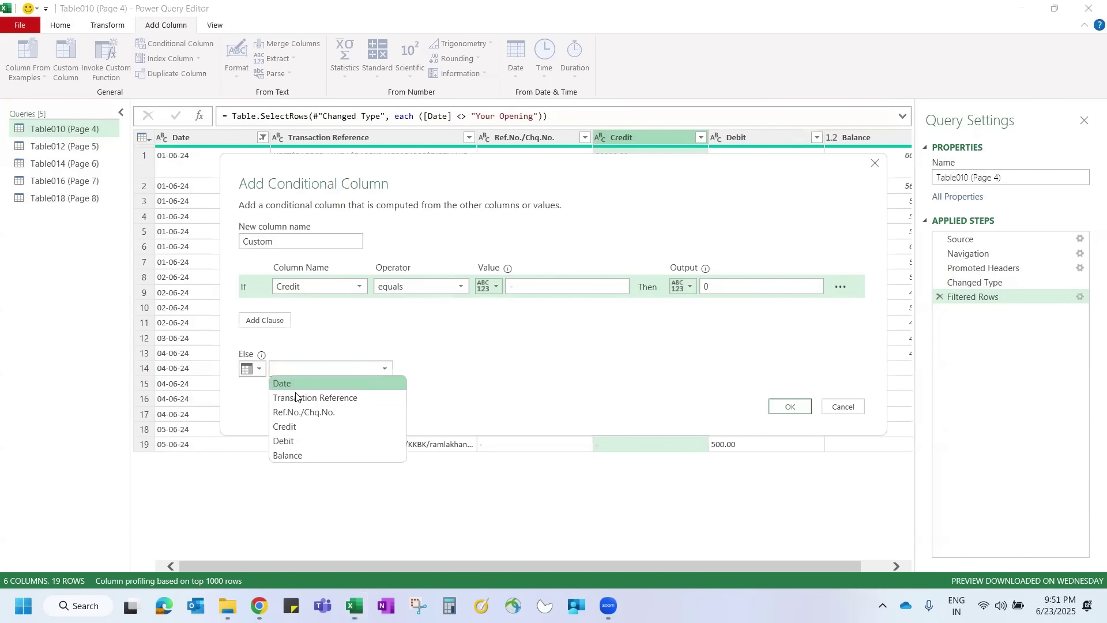
{"action": "left_click", "coordinate": [291, 426]}
{"action": "left_click", "coordinate": [254, 369]}
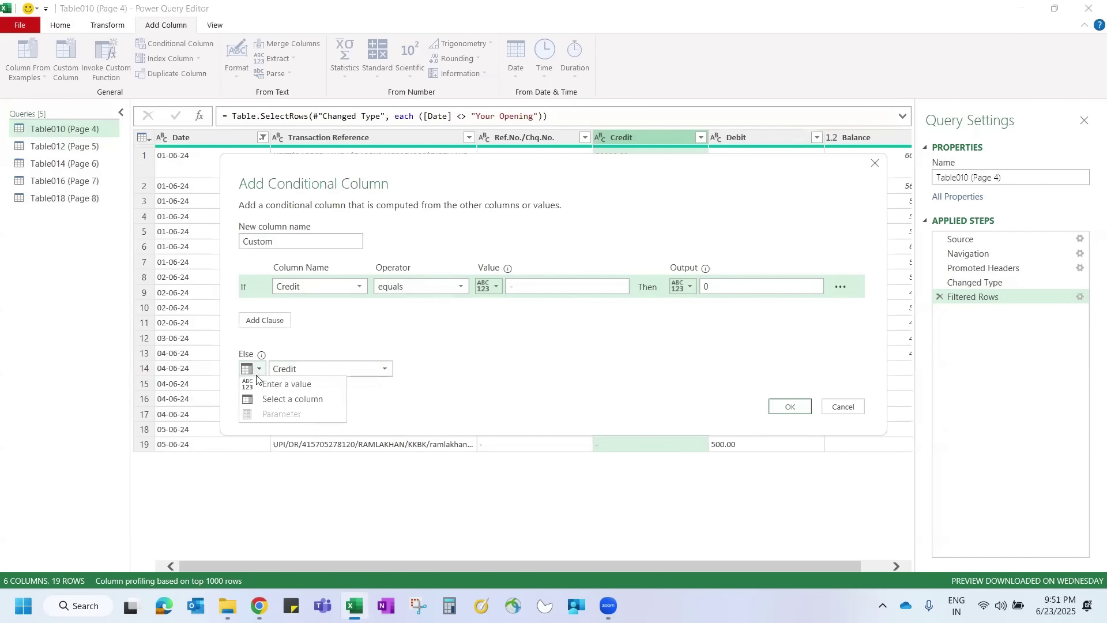
{"action": "left_click", "coordinate": [685, 287]}
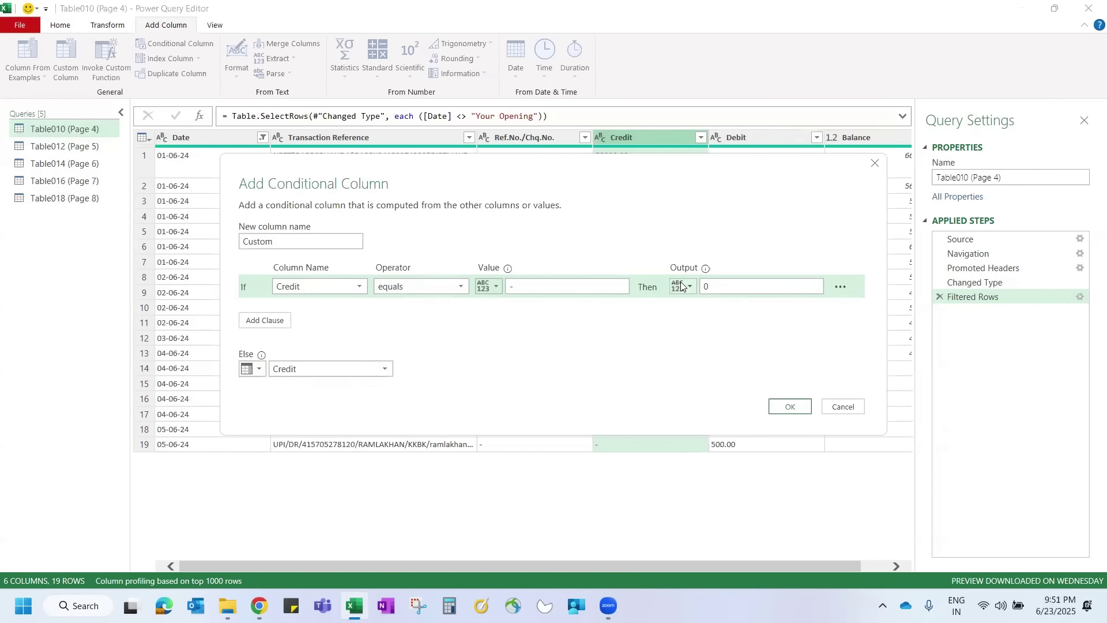
{"action": "left_click", "coordinate": [681, 286]}
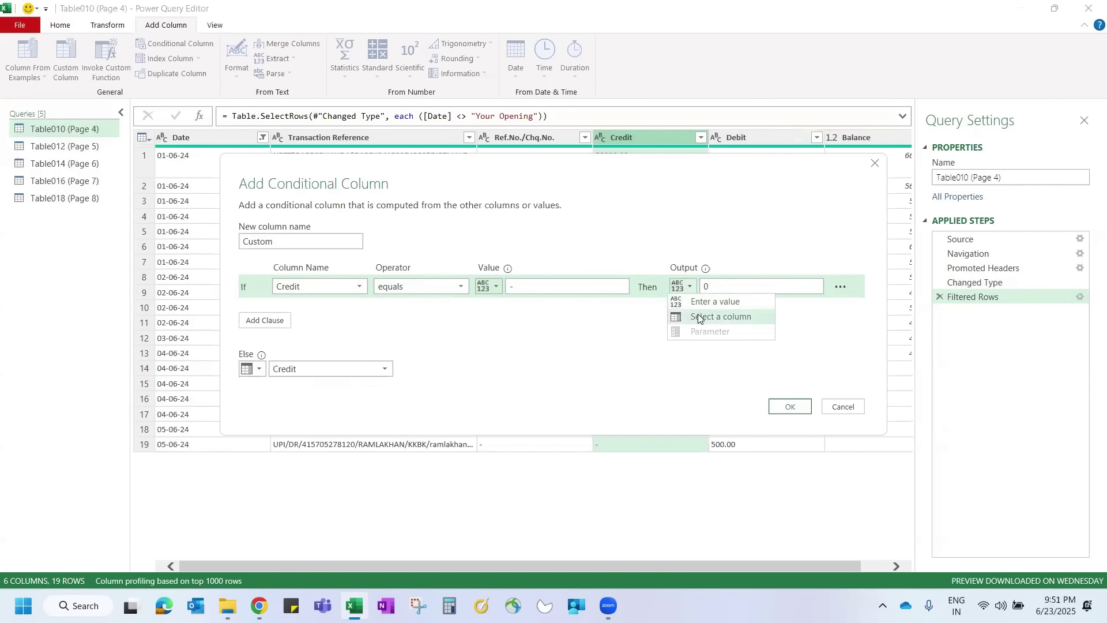
{"action": "left_click", "coordinate": [509, 357]}
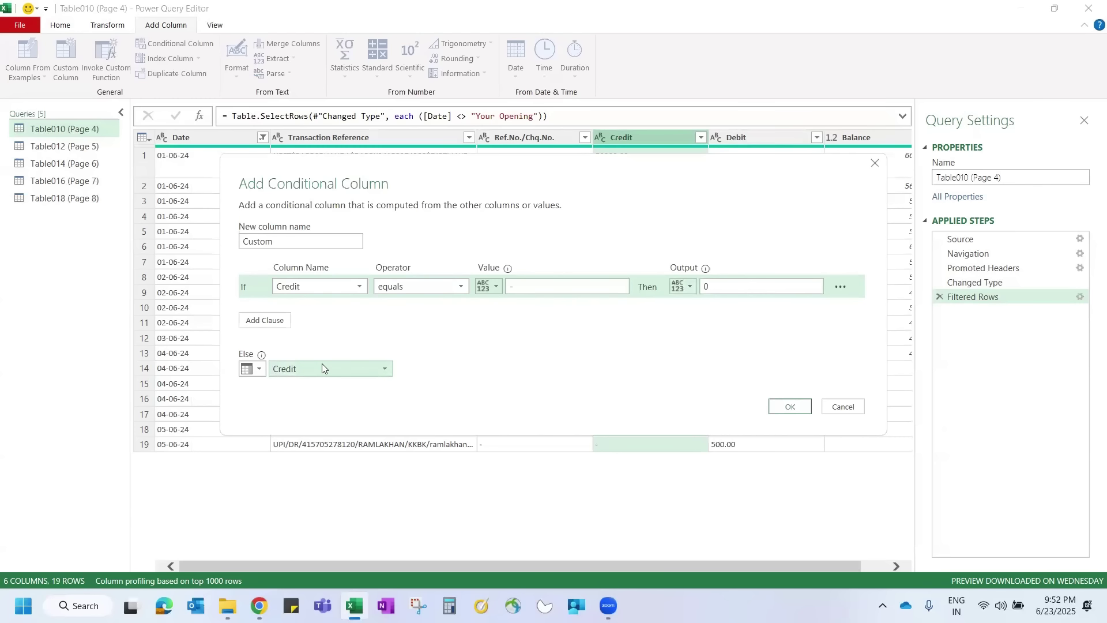
{"action": "left_click", "coordinate": [789, 406]}
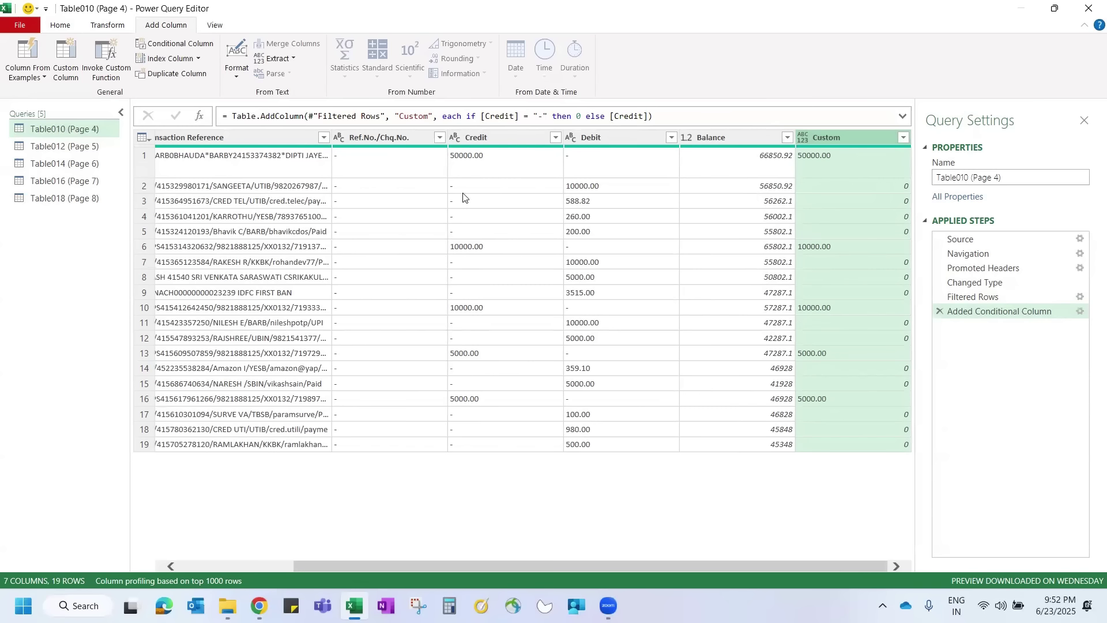
Try converting the Custom column to Decimal Number, and delete the Changed Type1 and Added Conditional Column steps from Table010
{"action": "left_click", "coordinate": [805, 142]}
{"action": "left_click", "coordinate": [821, 152]}
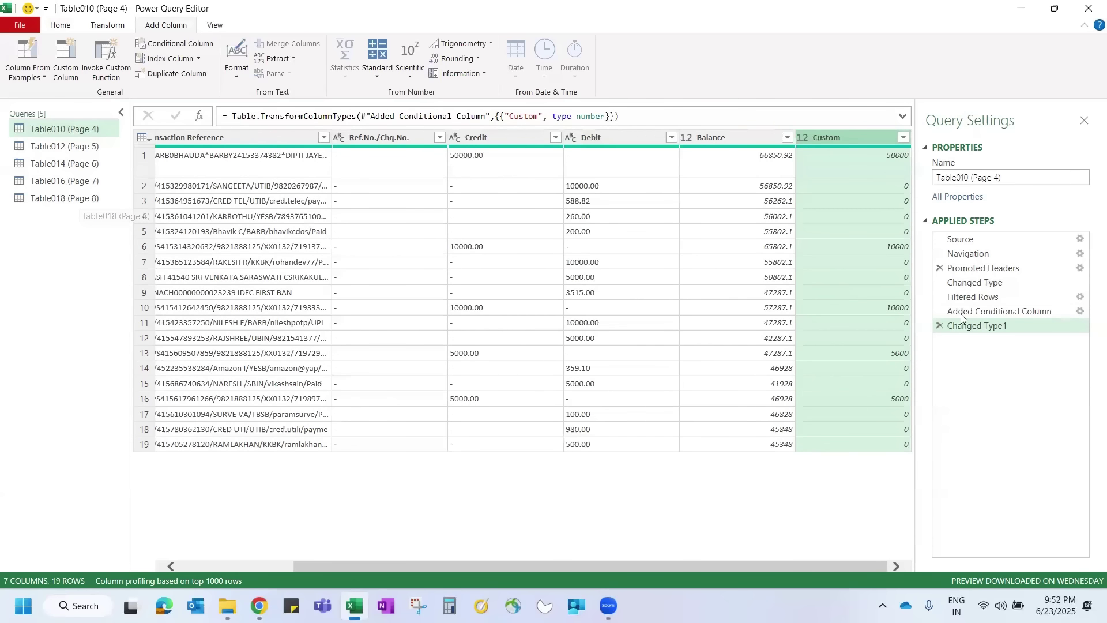
{"action": "left_click", "coordinate": [940, 326]}
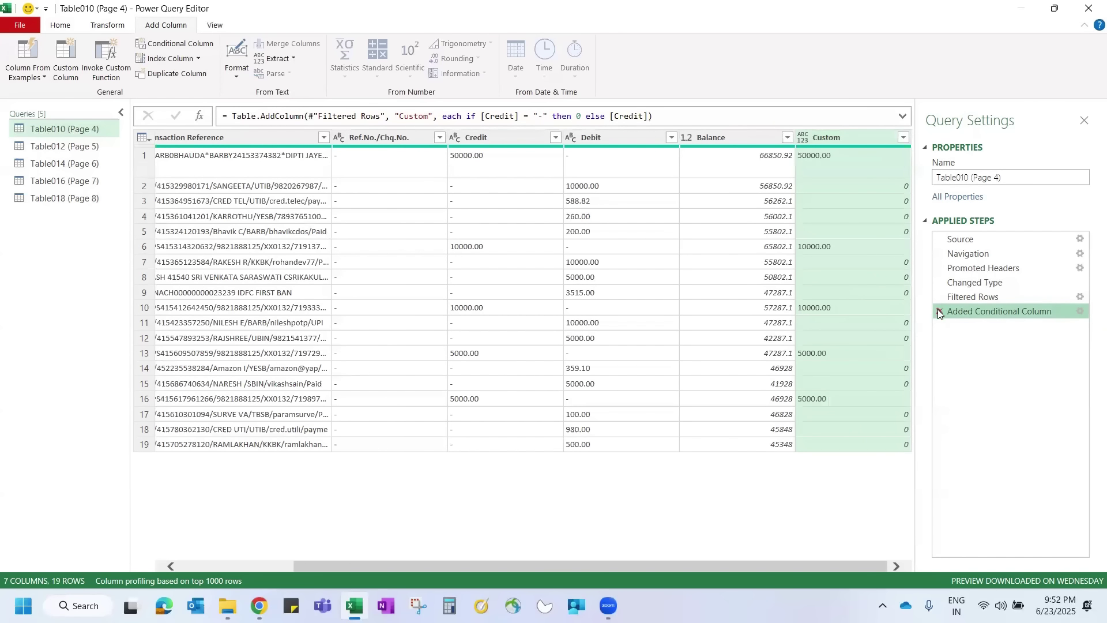
{"action": "left_click", "coordinate": [938, 311]}
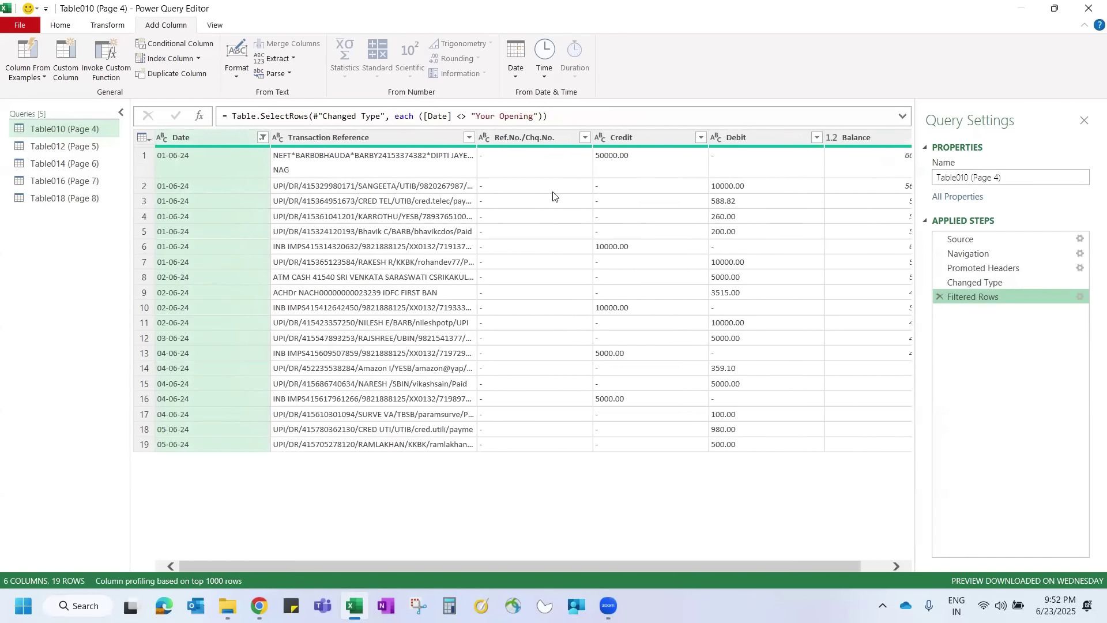
{"action": "scroll", "coordinate": [587, 214], "scroll_direction": "right", "scroll_amount": 1}
{"action": "left_click", "coordinate": [67, 147]}
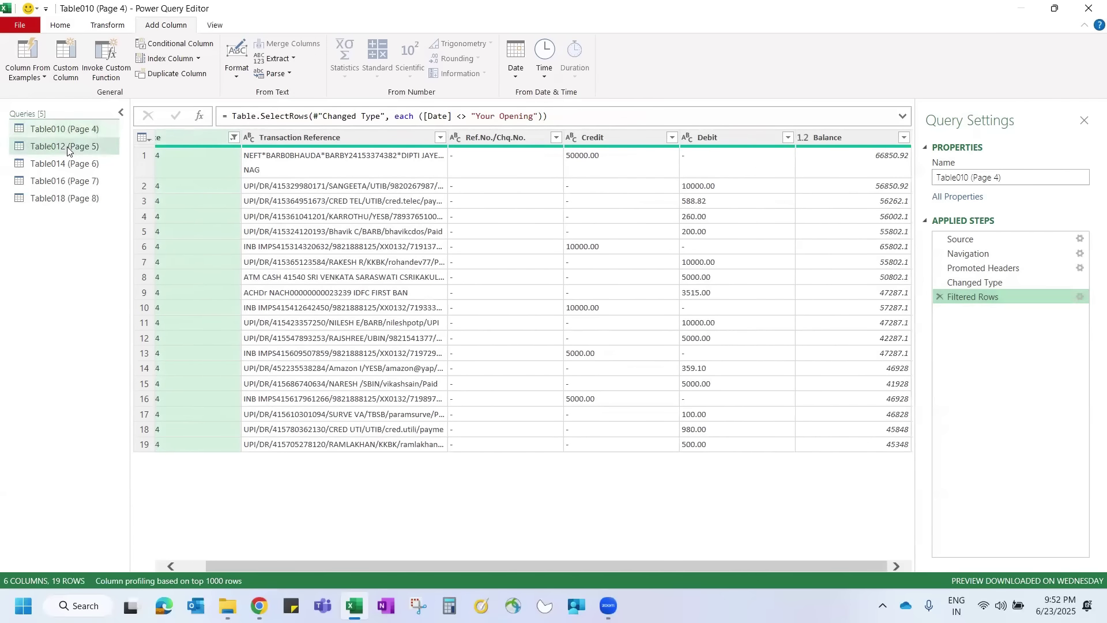
{"action": "scroll", "coordinate": [461, 230], "scroll_direction": "right", "scroll_amount": 1}
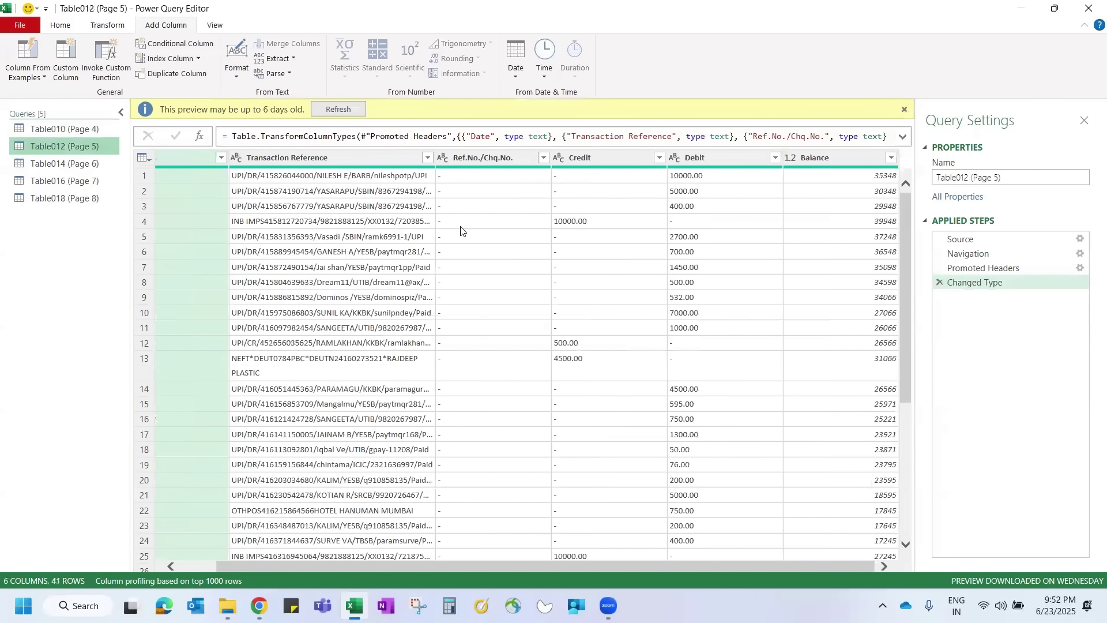
{"action": "scroll", "coordinate": [460, 231], "scroll_direction": "left", "scroll_amount": 1}
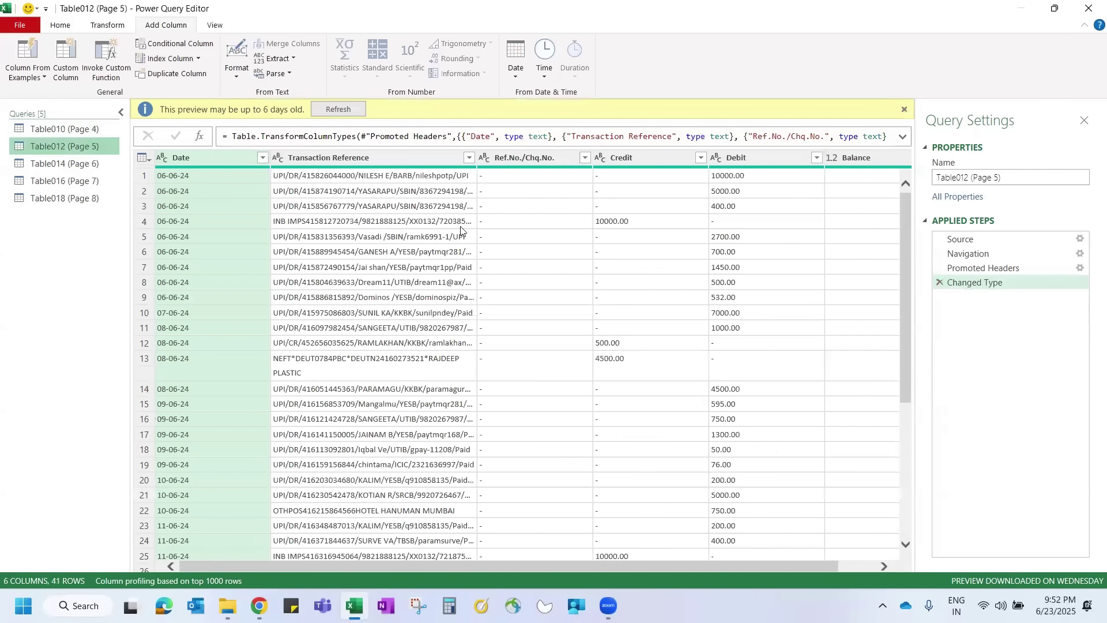
Start Append Queries as New from Table014 (Page 6) and set it to combine three or more tables
{"action": "left_click", "coordinate": [46, 164]}
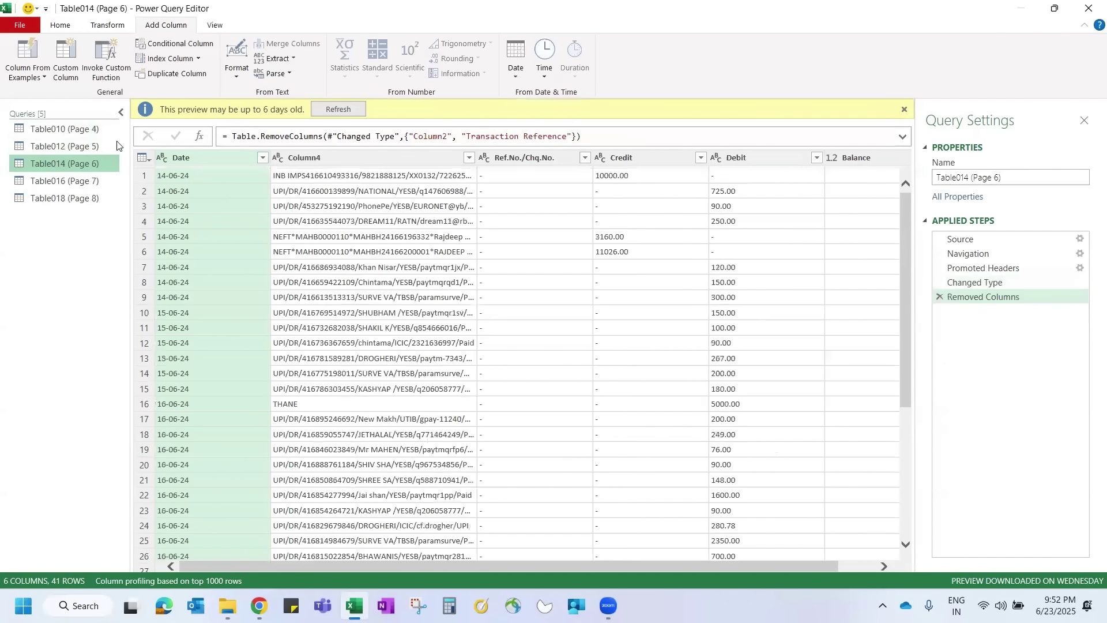
{"action": "left_click", "coordinate": [68, 26]}
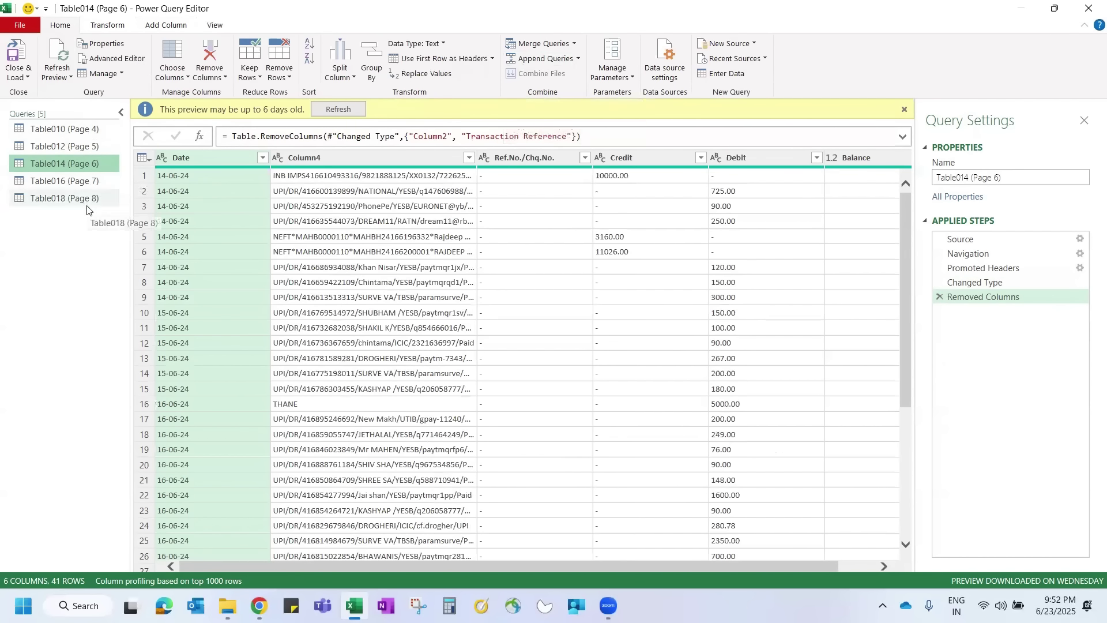
{"action": "left_click", "coordinate": [577, 60]}
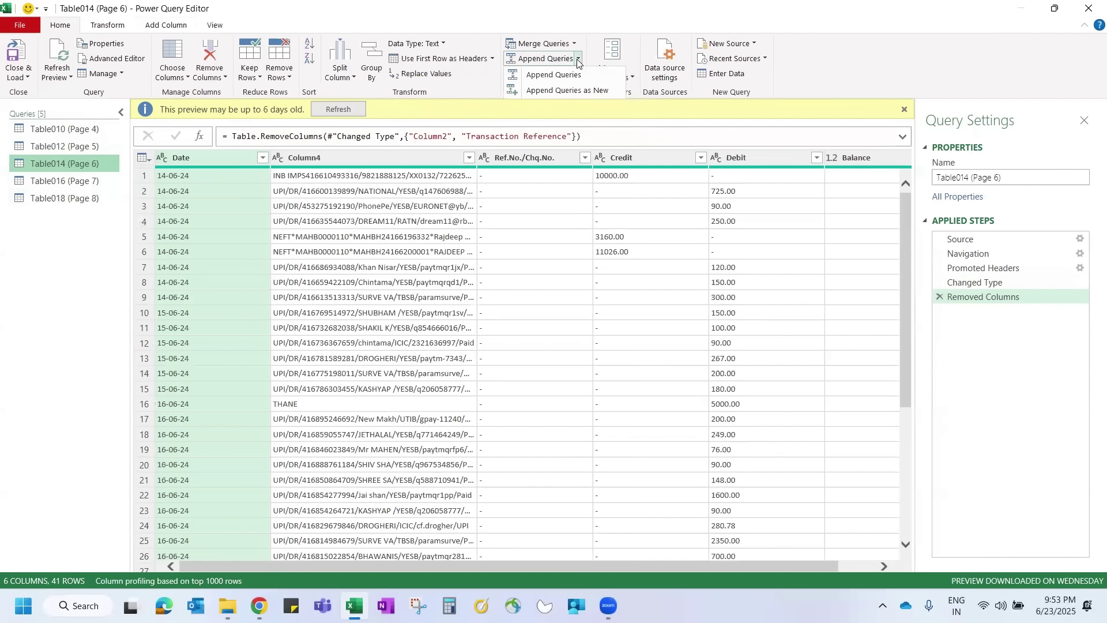
{"action": "left_click", "coordinate": [568, 91]}
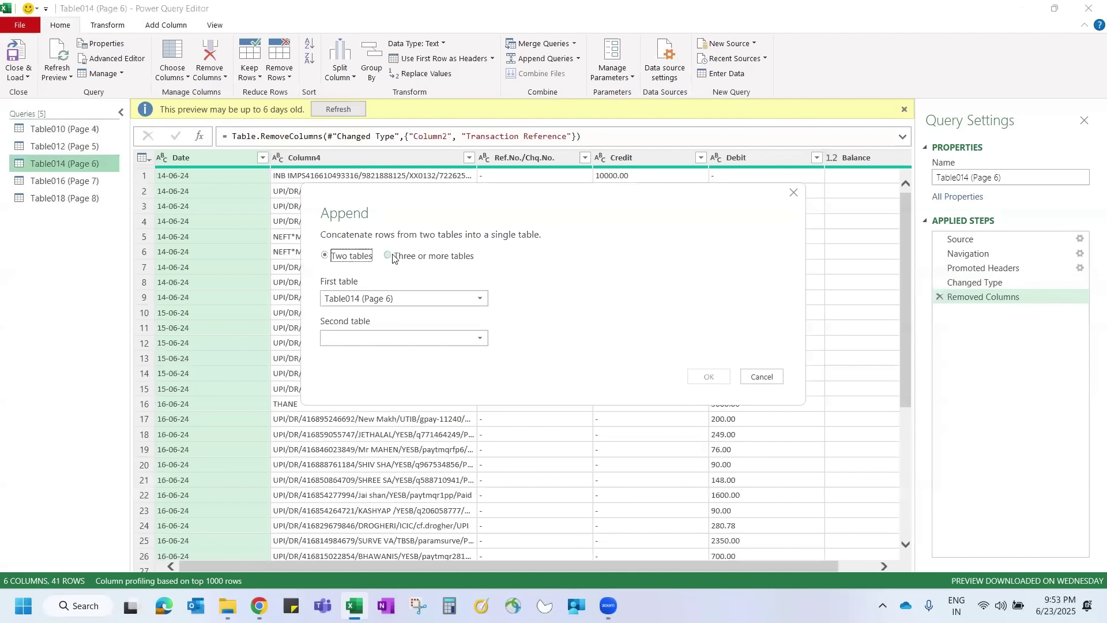
{"action": "left_click", "coordinate": [388, 255]}
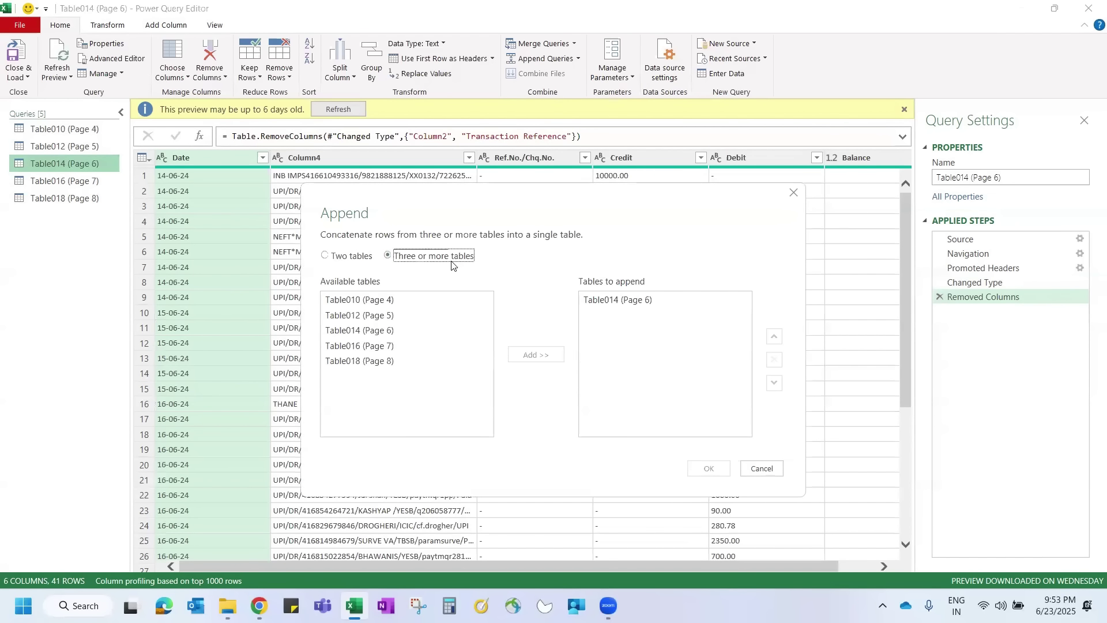
Add Table012 (Page 5), Table014 (Page 6), Table016 (Page 7) and Table018 (Page 8) to the tables to append
{"action": "left_click", "coordinate": [363, 300]}
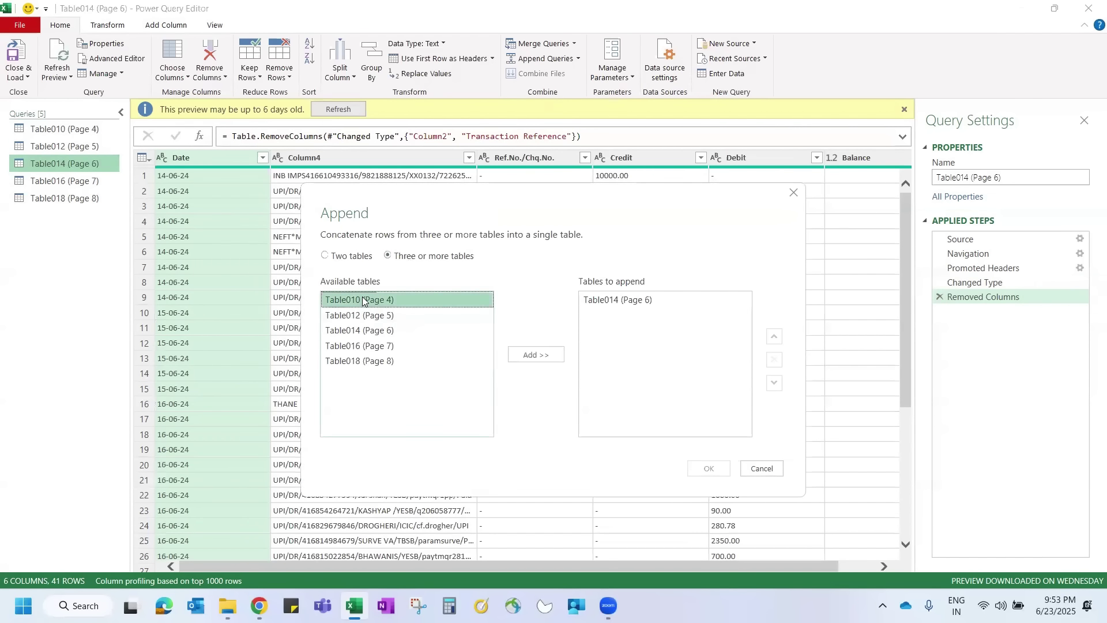
{"action": "left_click", "coordinate": [391, 316], "text": "ctrl"}
{"action": "left_click", "coordinate": [392, 316]}
{"action": "left_click", "coordinate": [531, 355]}
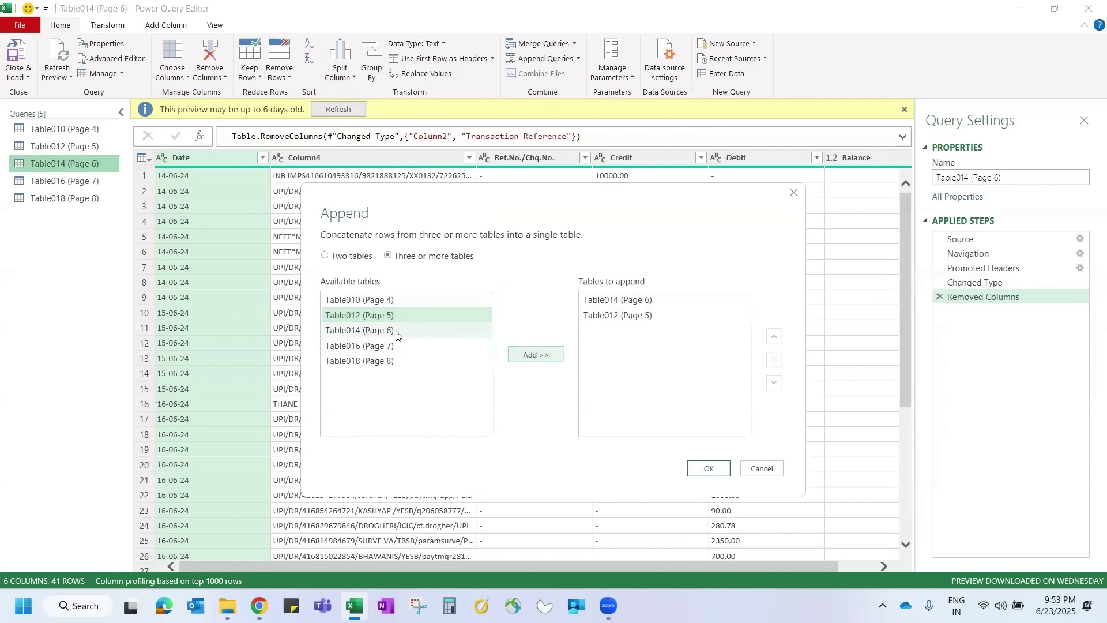
{"action": "left_click", "coordinate": [395, 332]}
{"action": "left_click", "coordinate": [531, 355]}
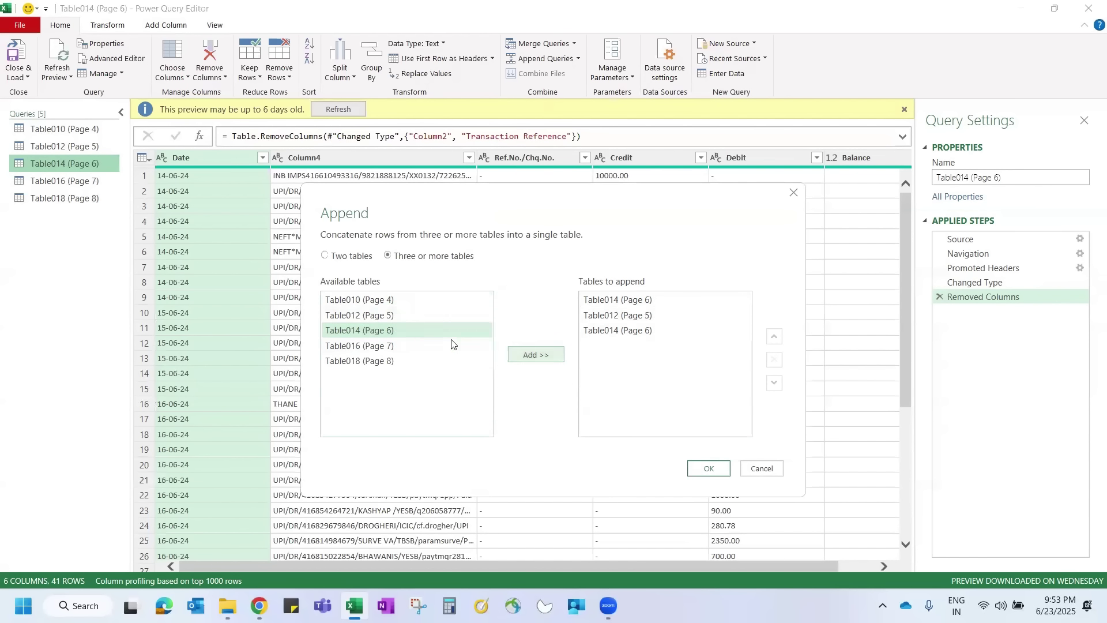
{"action": "left_click", "coordinate": [392, 345]}
{"action": "left_click", "coordinate": [530, 354]}
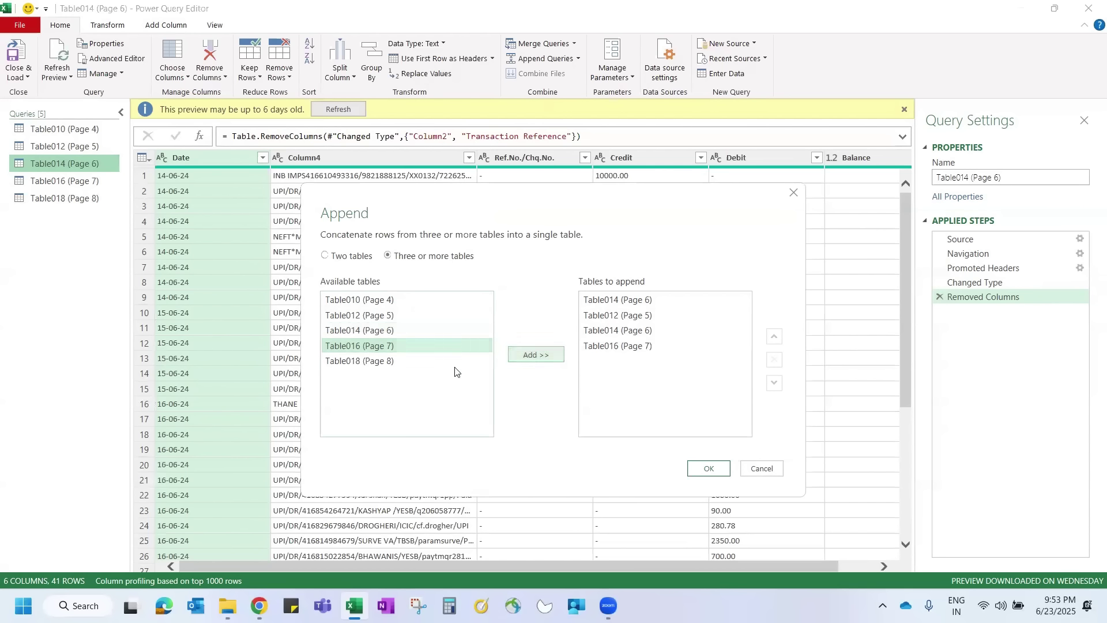
{"action": "left_click", "coordinate": [385, 361]}
{"action": "left_click", "coordinate": [536, 354]}
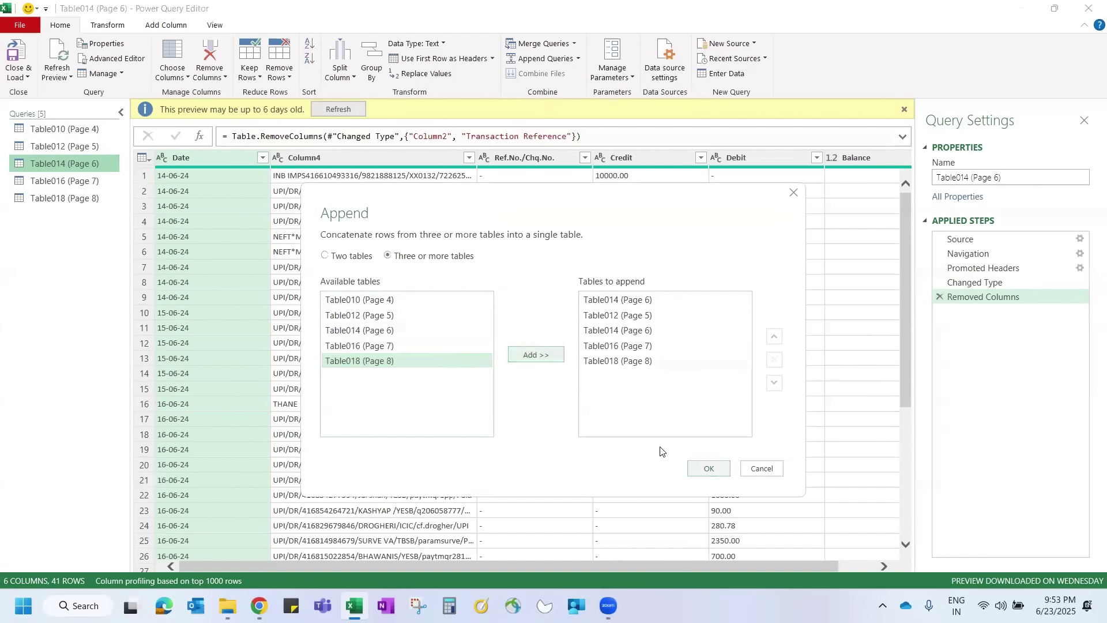
Remove the duplicate Table014 (Page 6) entry and add Table010 (Page 4) to the tables to append
{"action": "left_click", "coordinate": [623, 332]}
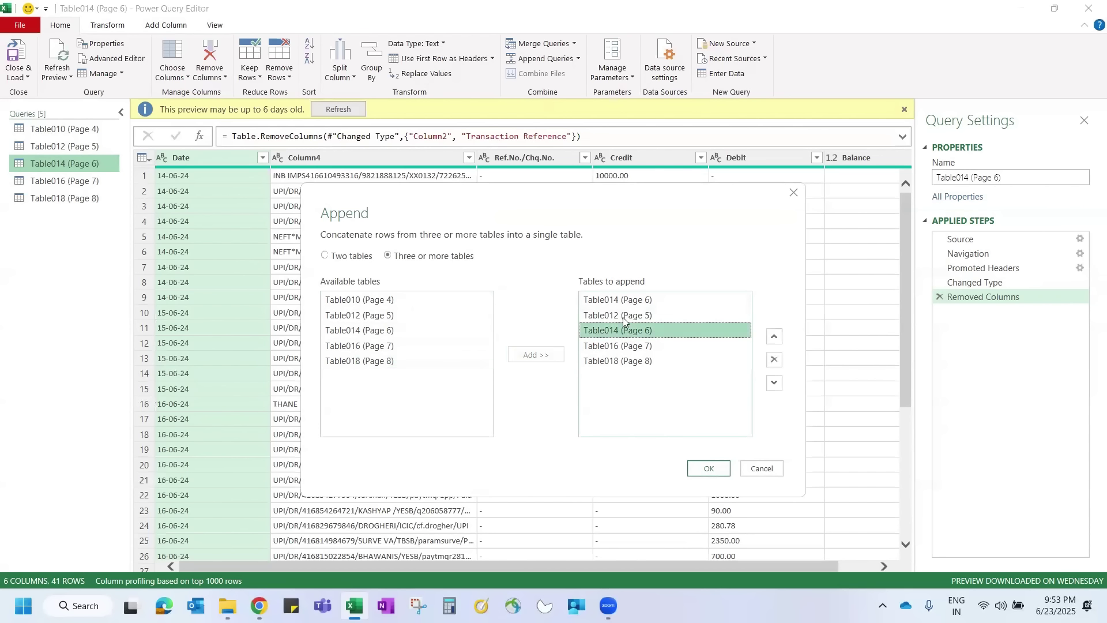
{"action": "left_click", "coordinate": [775, 361]}
{"action": "left_click", "coordinate": [398, 299]}
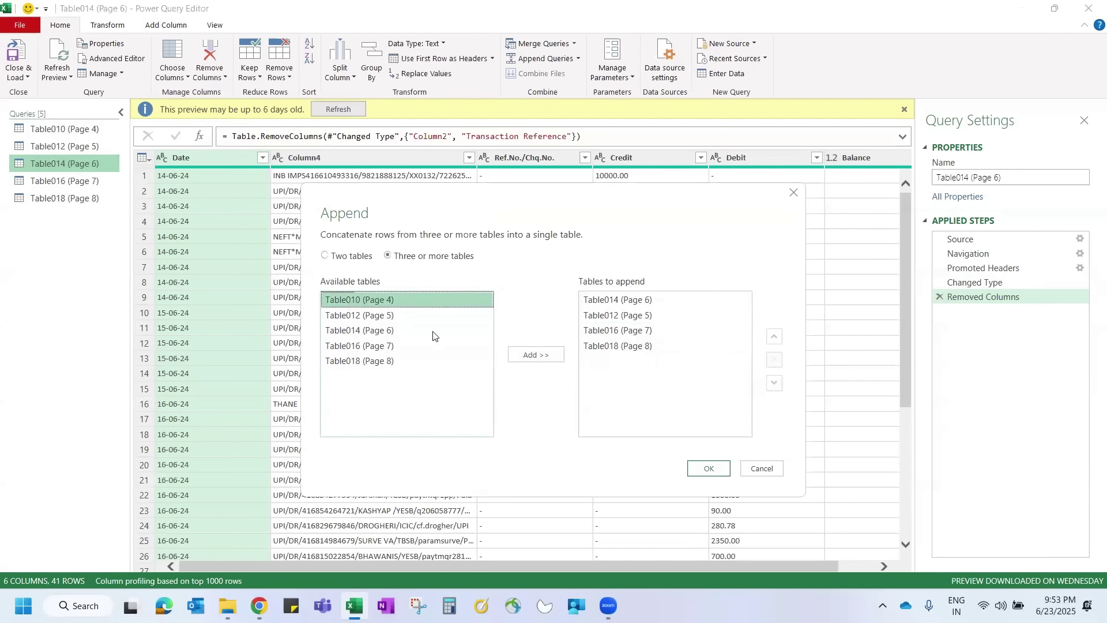
{"action": "left_click", "coordinate": [524, 360]}
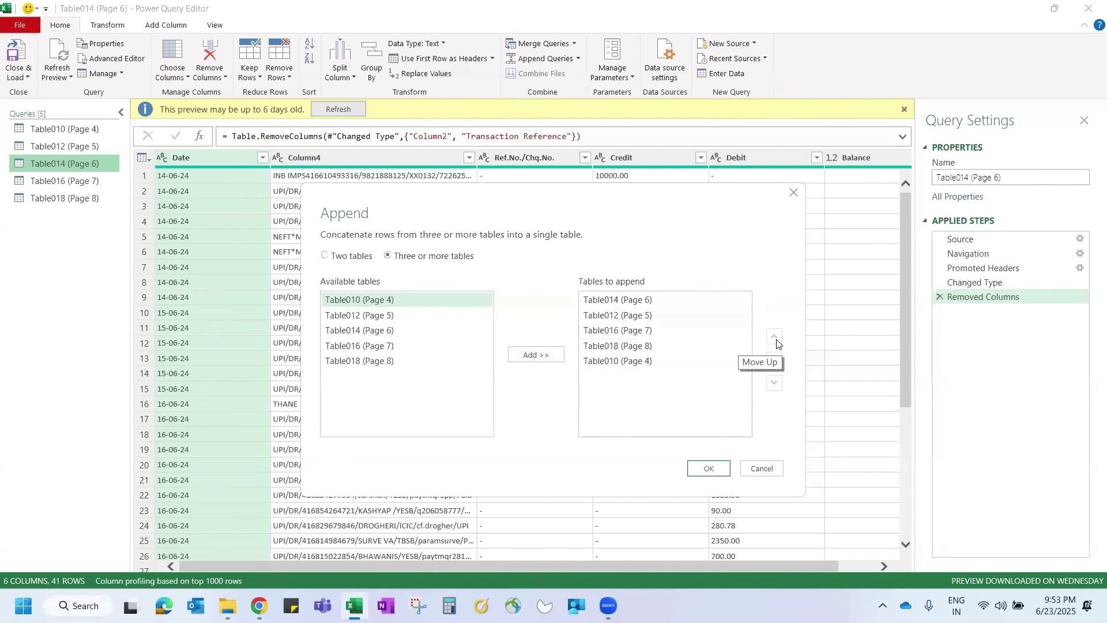
Reorder the tables to append as Table010, Table012, Table014, Table016, Table018 and create the combined query
{"action": "left_click", "coordinate": [672, 360]}
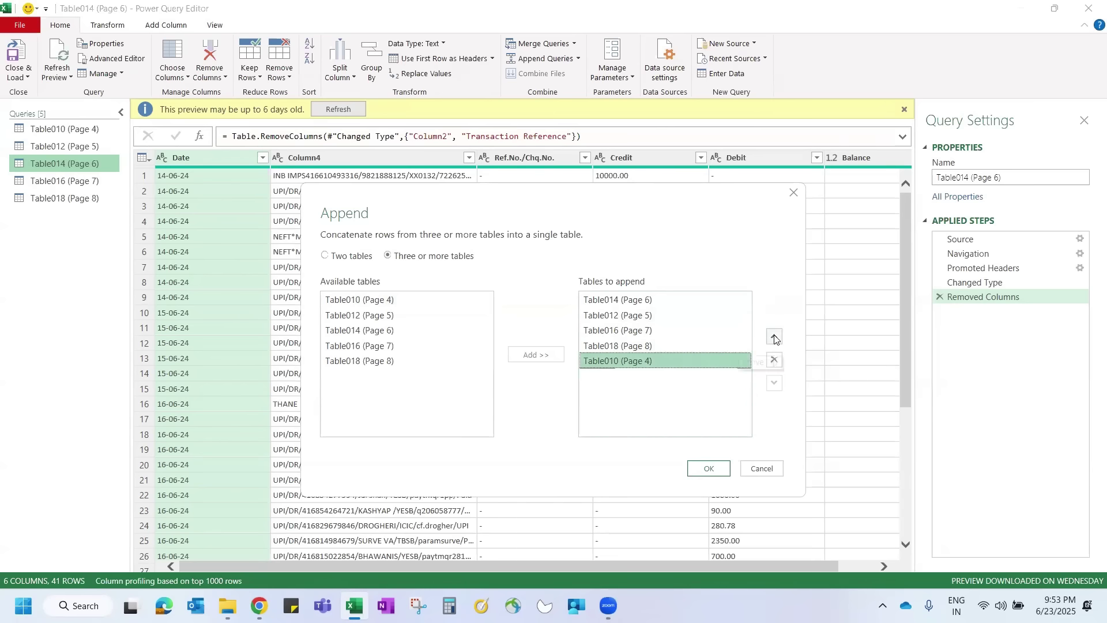
{"action": "left_click", "coordinate": [774, 337]}
{"action": "left_click", "coordinate": [774, 337]}
{"action": "left_click", "coordinate": [774, 338]}
{"action": "left_click", "coordinate": [774, 337]}
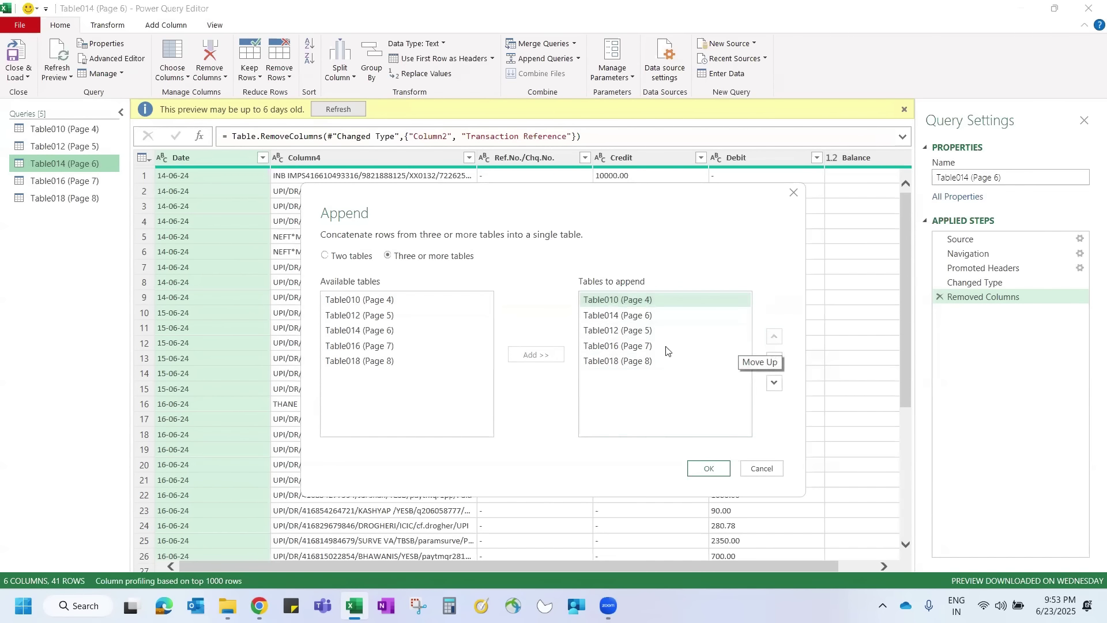
{"action": "left_click", "coordinate": [680, 329]}
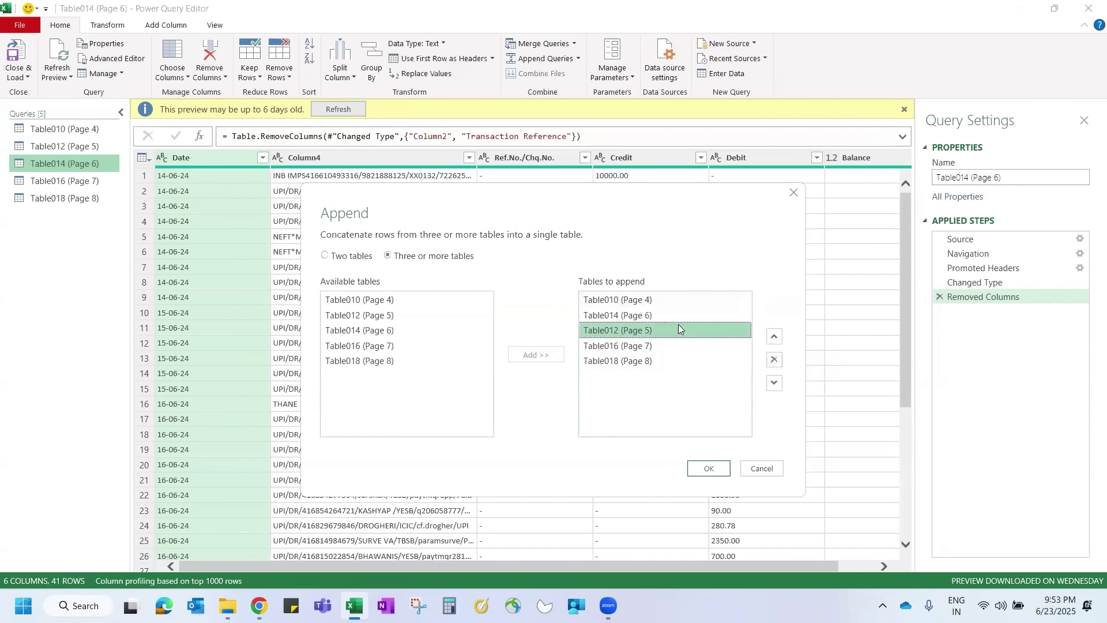
{"action": "left_click", "coordinate": [773, 337]}
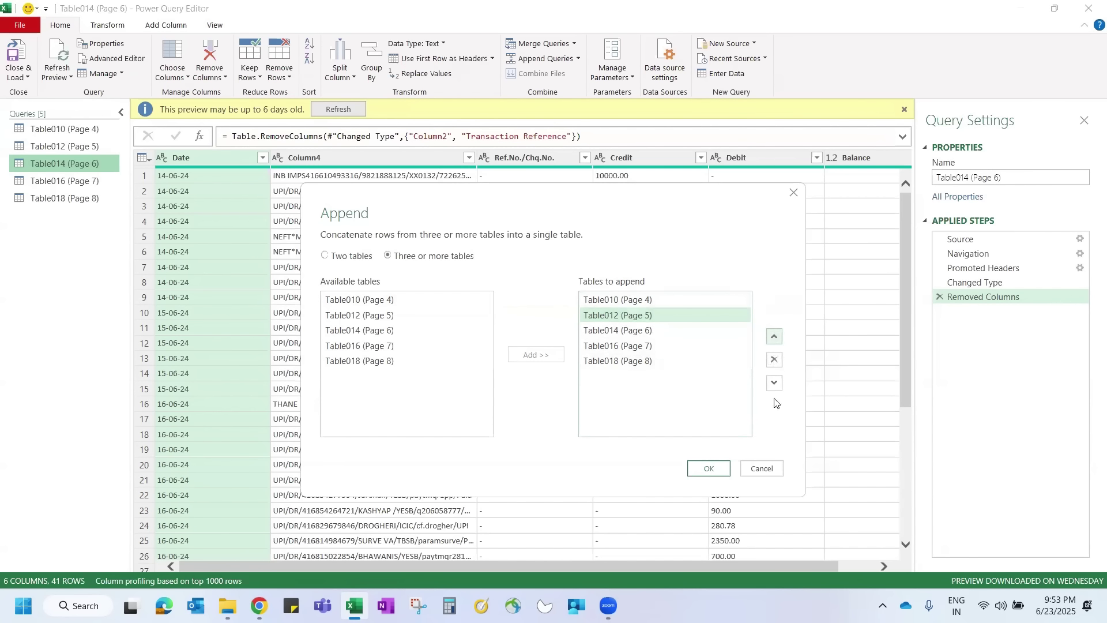
{"action": "left_click", "coordinate": [709, 468]}
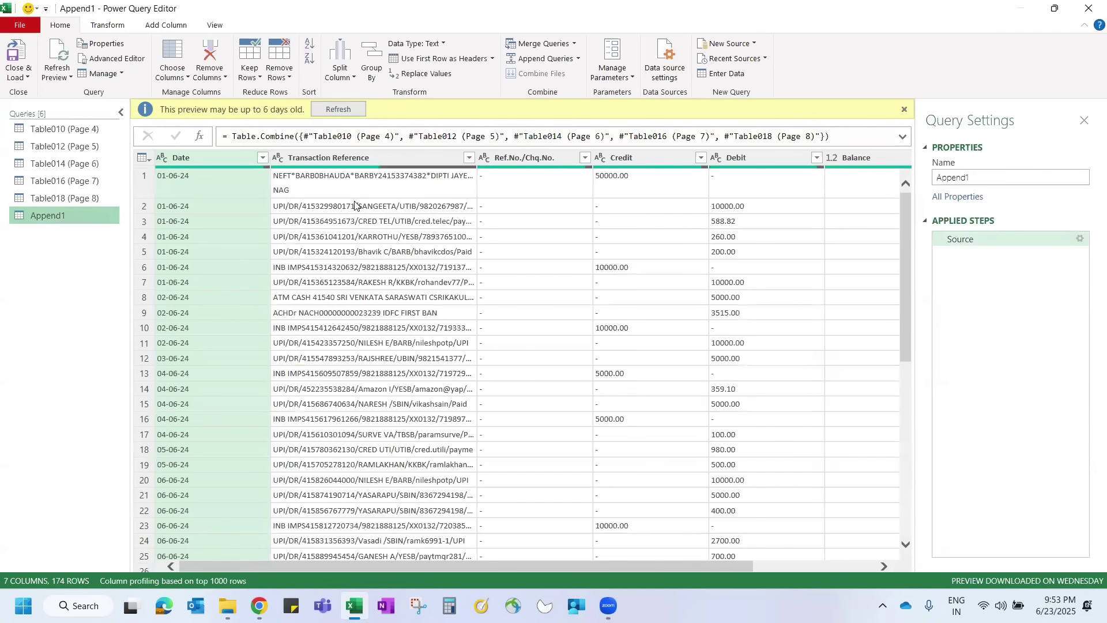
Examine the rows and columns of the combined Append1 query from the first to the last transactions
{"action": "scroll", "coordinate": [282, 309], "scroll_direction": "down", "scroll_amount": 2}
{"action": "scroll", "coordinate": [282, 309], "scroll_direction": "down", "scroll_amount": 7}
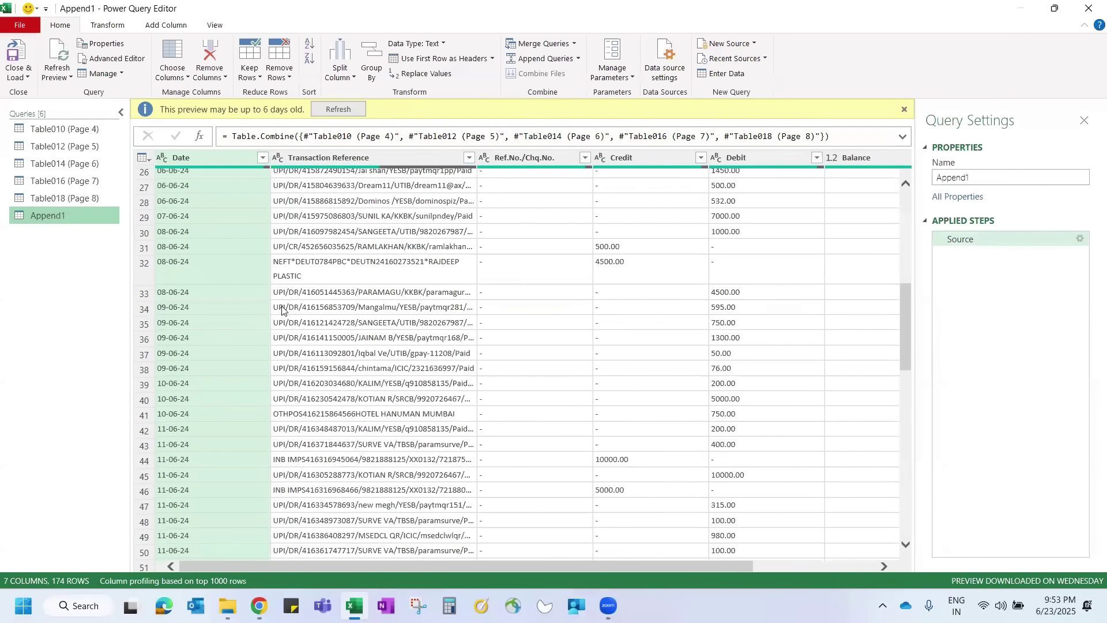
{"action": "scroll", "coordinate": [282, 309], "scroll_direction": "down", "scroll_amount": 20}
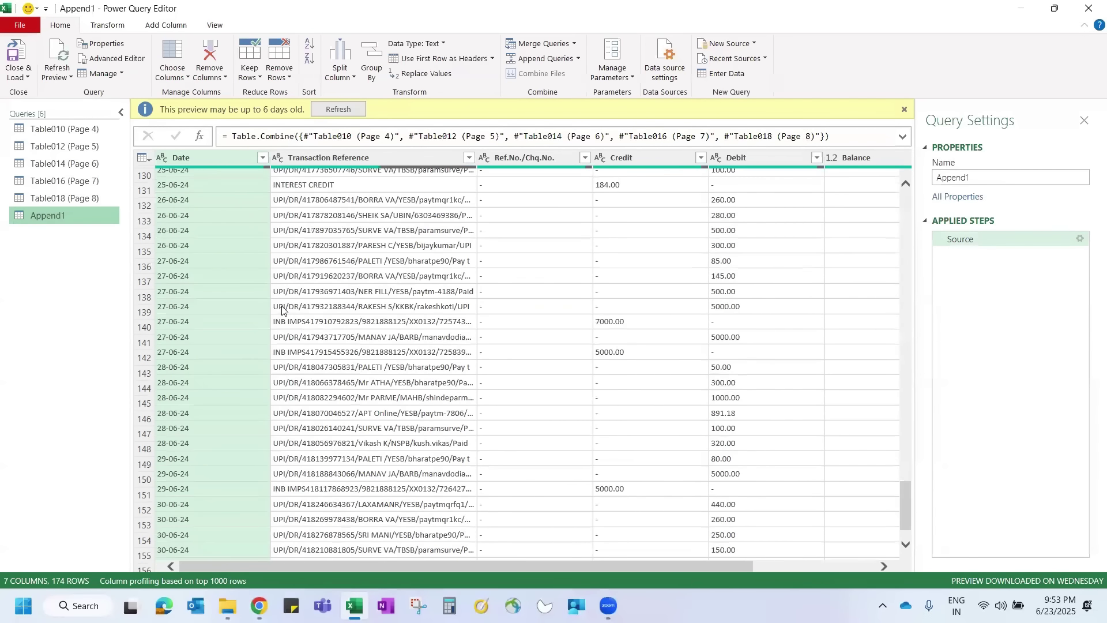
{"action": "scroll", "coordinate": [281, 311], "scroll_direction": "up", "scroll_amount": 20}
{"action": "scroll", "coordinate": [281, 311], "scroll_direction": "right", "scroll_amount": 1}
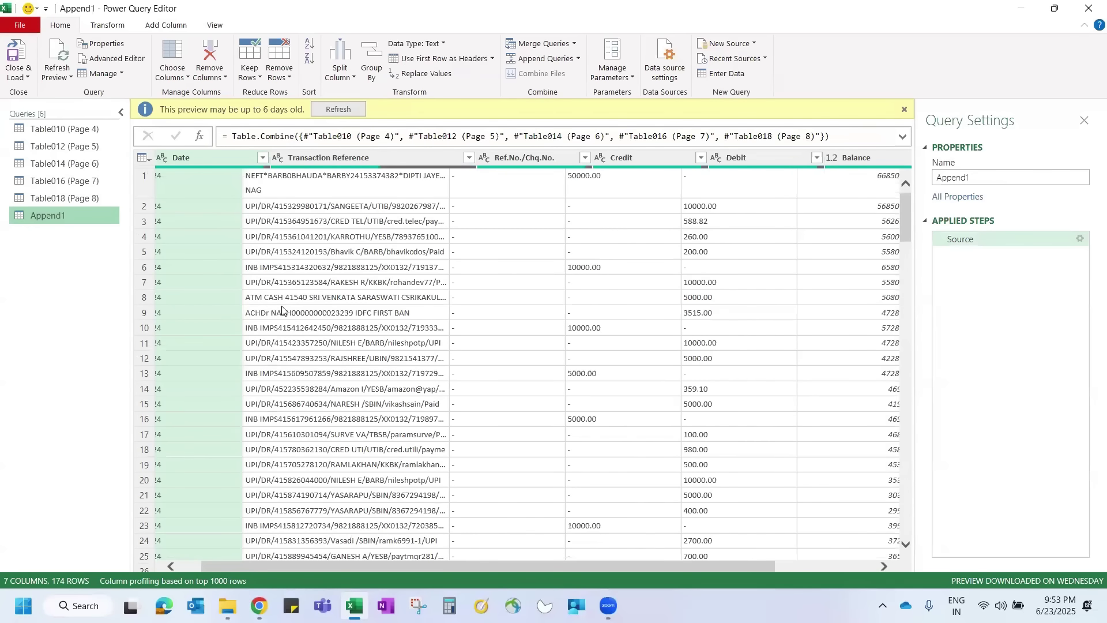
{"action": "scroll", "coordinate": [281, 311], "scroll_direction": "right", "scroll_amount": 8}
{"action": "scroll", "coordinate": [281, 311], "scroll_direction": "left", "scroll_amount": 12}
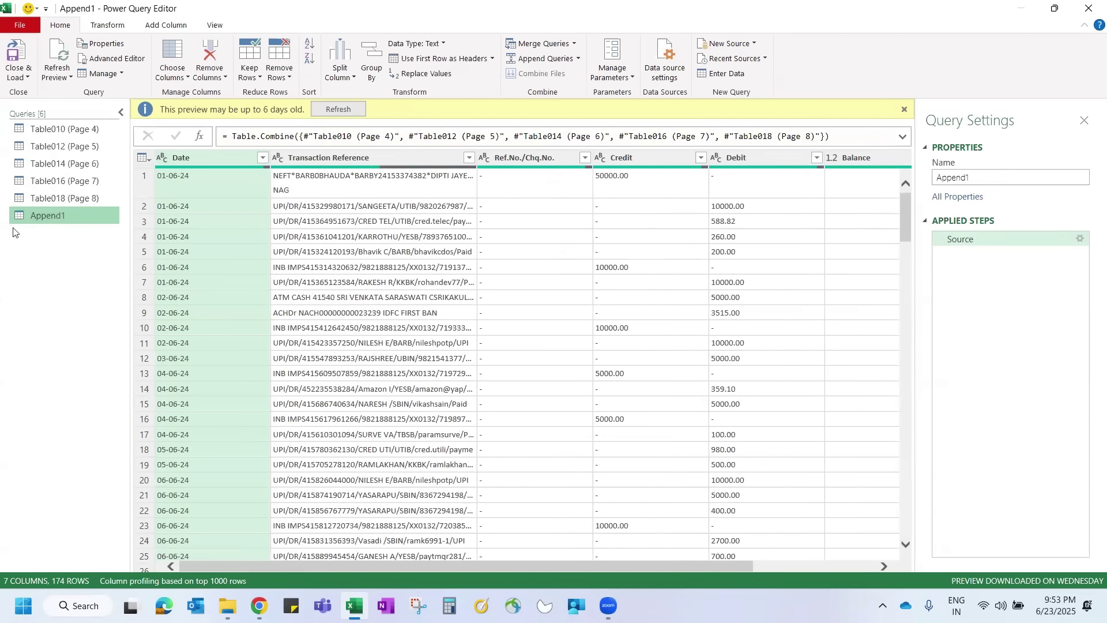
Compare the column headers of Table010, Table012 and Table014 with the Transaction Reference column in Append1
{"action": "left_click", "coordinate": [51, 146]}
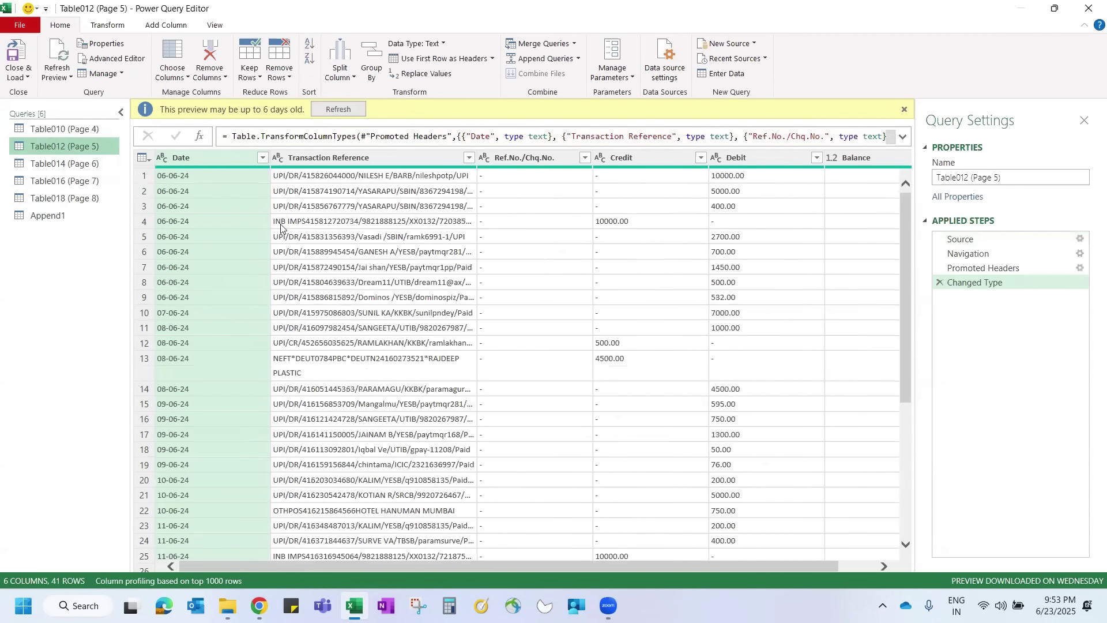
{"action": "left_click", "coordinate": [81, 163]}
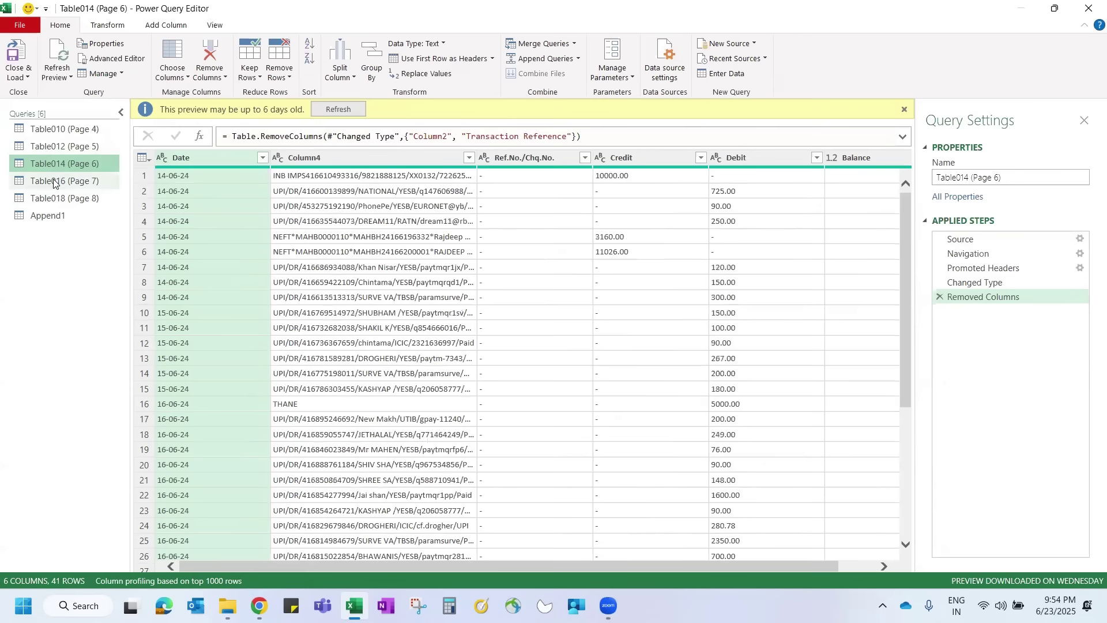
{"action": "left_click", "coordinate": [48, 215]}
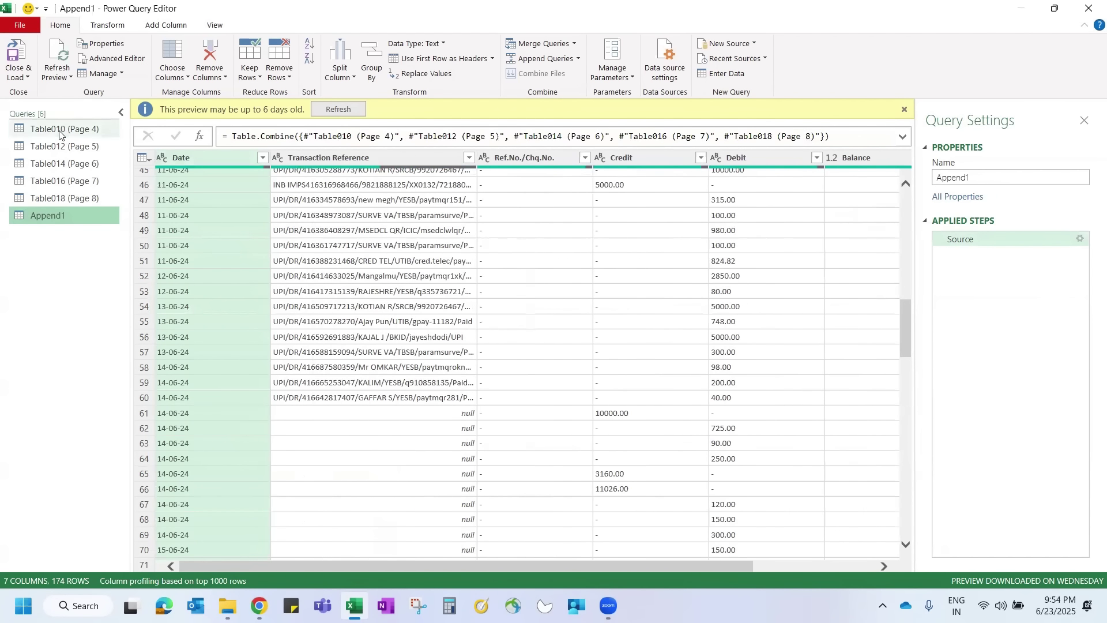
{"action": "left_click", "coordinate": [59, 131]}
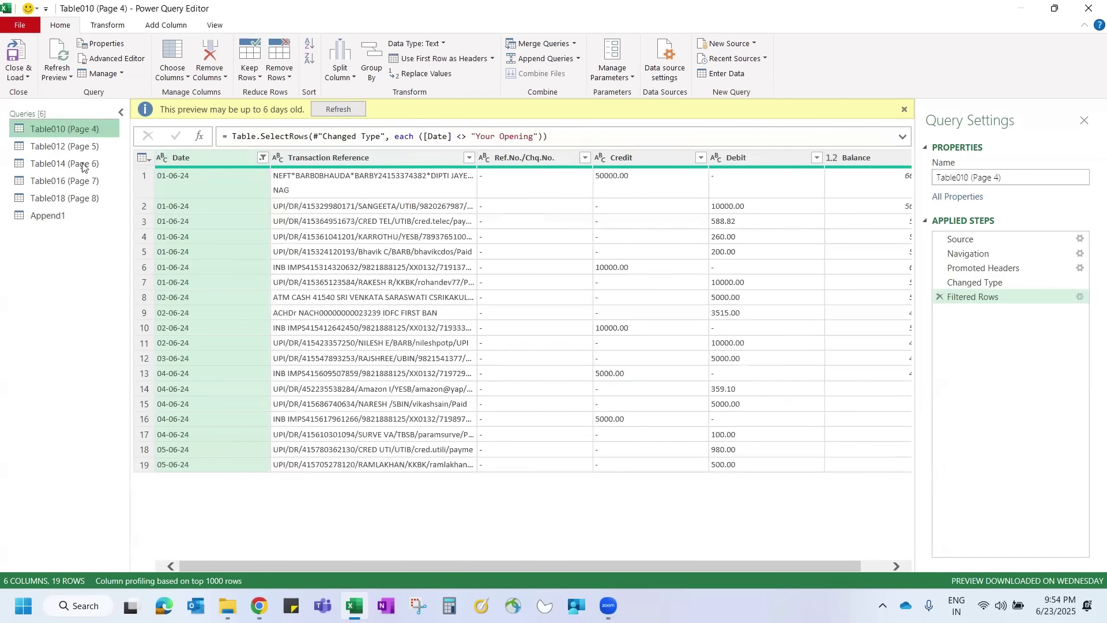
{"action": "left_click", "coordinate": [81, 165]}
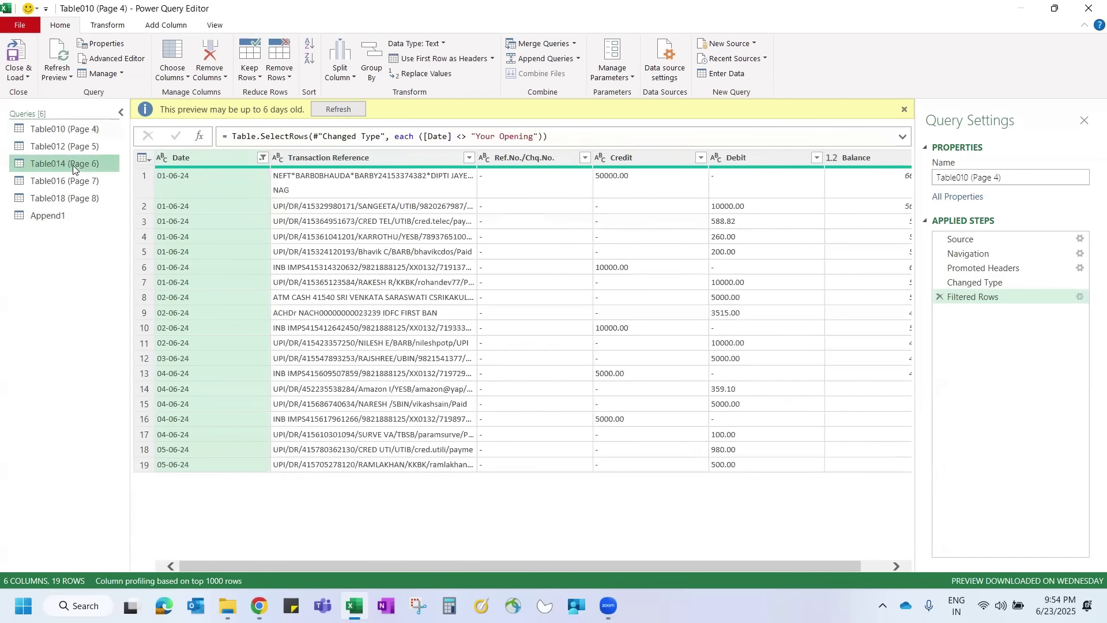
{"action": "left_click", "coordinate": [58, 216]}
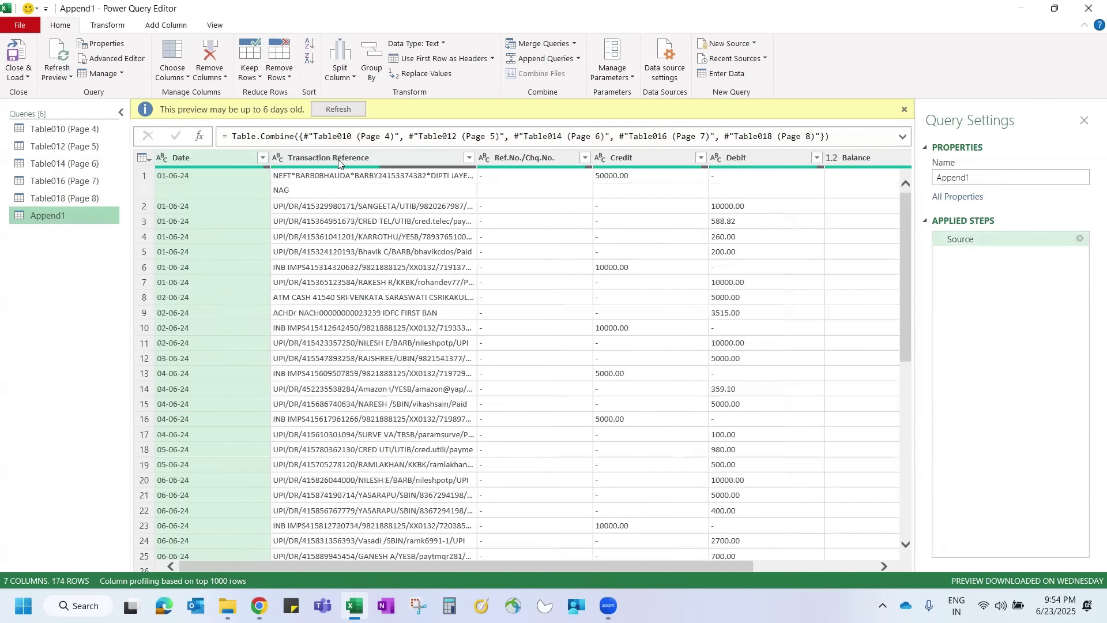
{"action": "scroll", "coordinate": [422, 236], "scroll_direction": "right", "scroll_amount": 5}
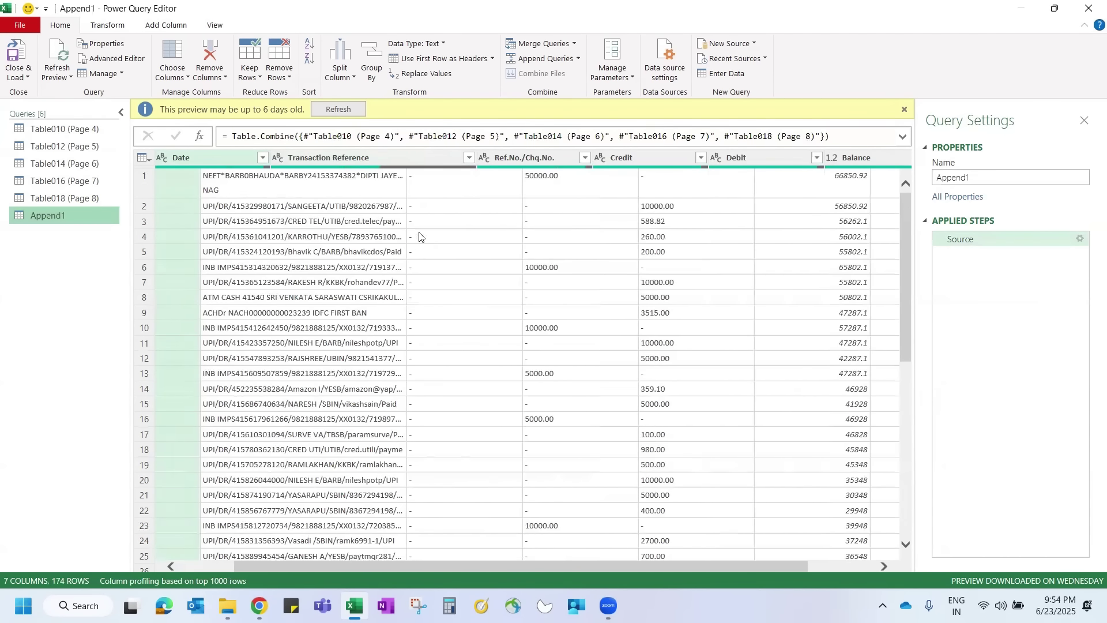
{"action": "scroll", "coordinate": [814, 369], "scroll_direction": "down", "scroll_amount": 10}
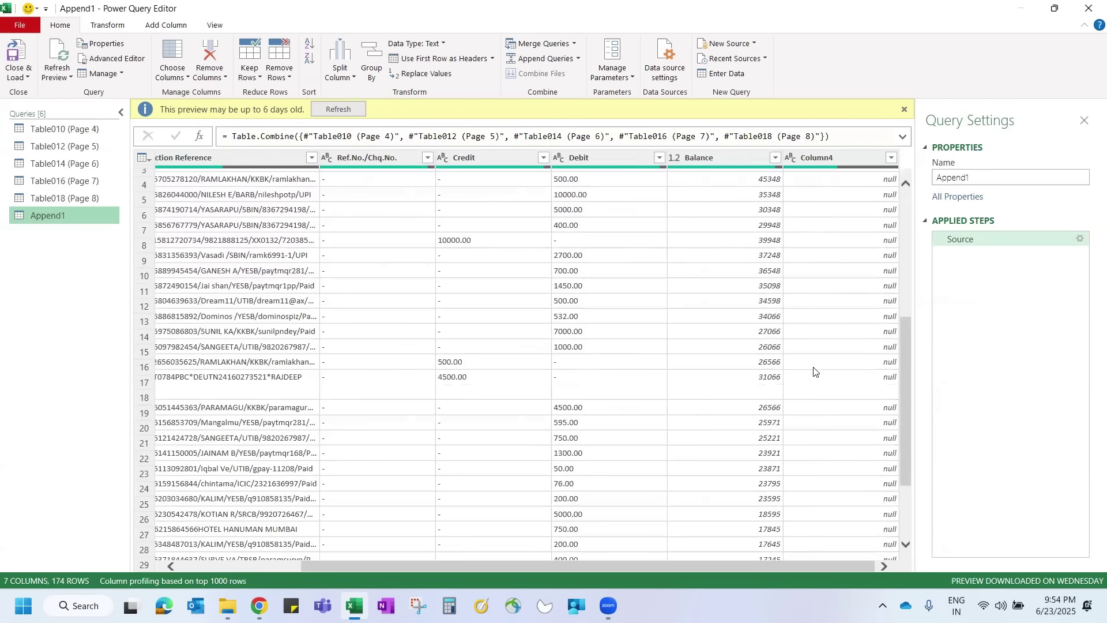
{"action": "scroll", "coordinate": [814, 369], "scroll_direction": "up", "scroll_amount": 9}
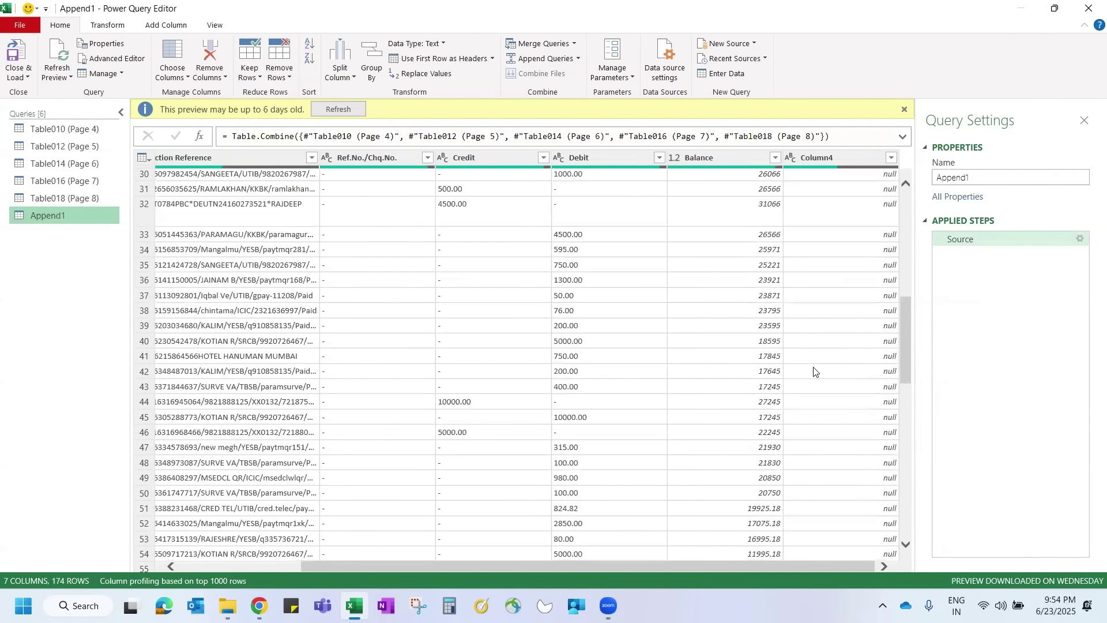
{"action": "left_click", "coordinate": [55, 163]}
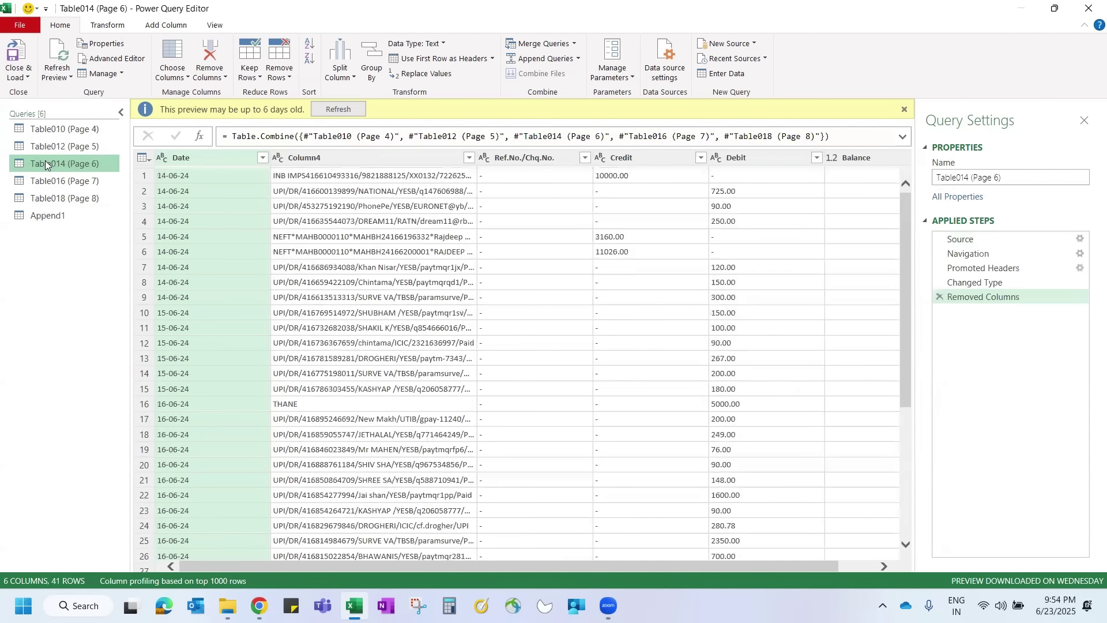
{"action": "double_click", "coordinate": [318, 155]}
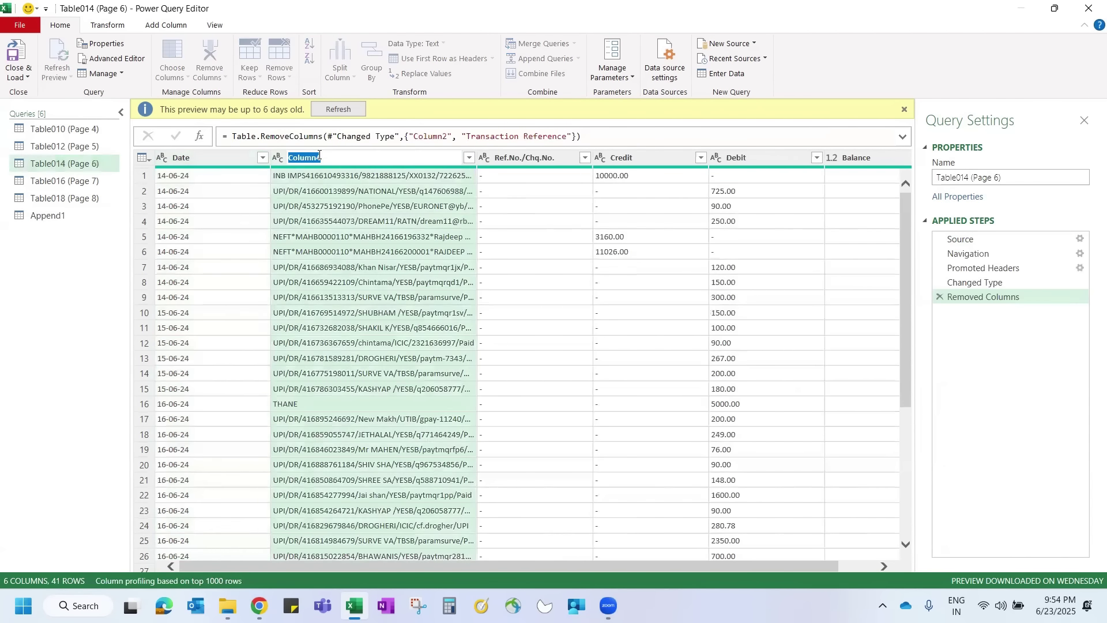
{"action": "type", "text": "T"}
{"action": "key", "text": "Escape"}
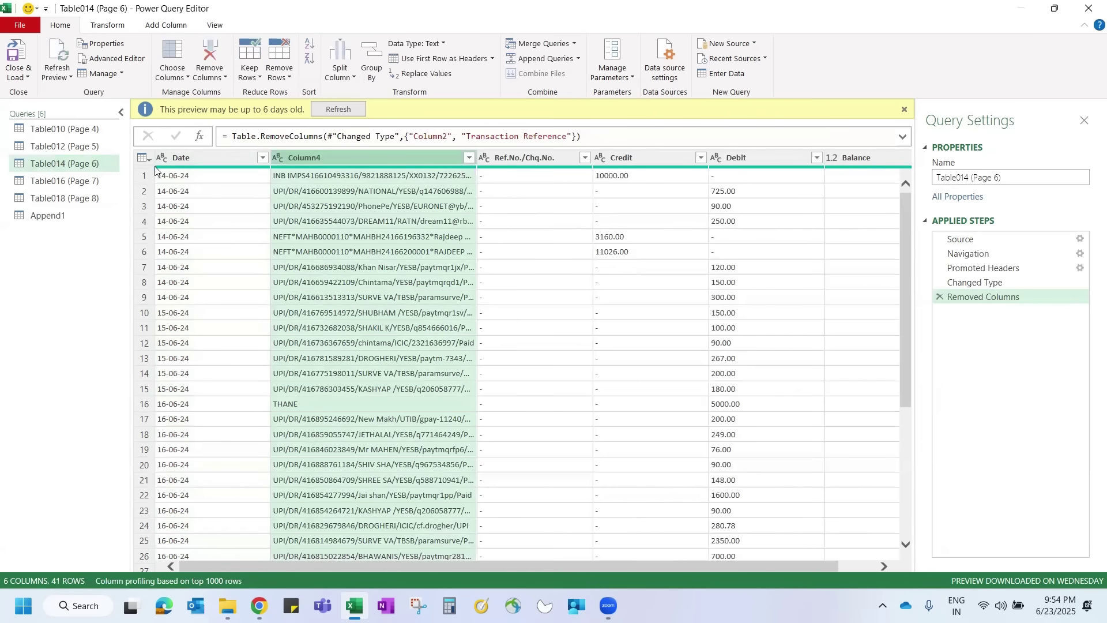
Rename Column4 in Table014 (Page 6) to Transaction Reference, reusing the header name from Table010 (Page 4)
{"action": "left_click", "coordinate": [50, 132]}
{"action": "double_click", "coordinate": [346, 157]}
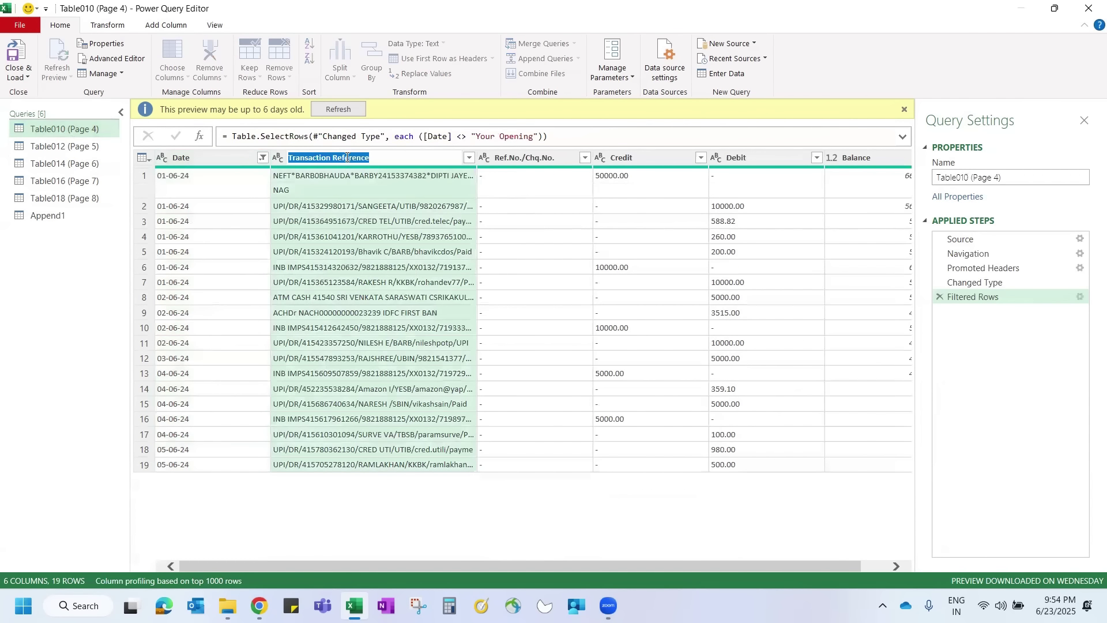
{"action": "key", "text": "Escape"}
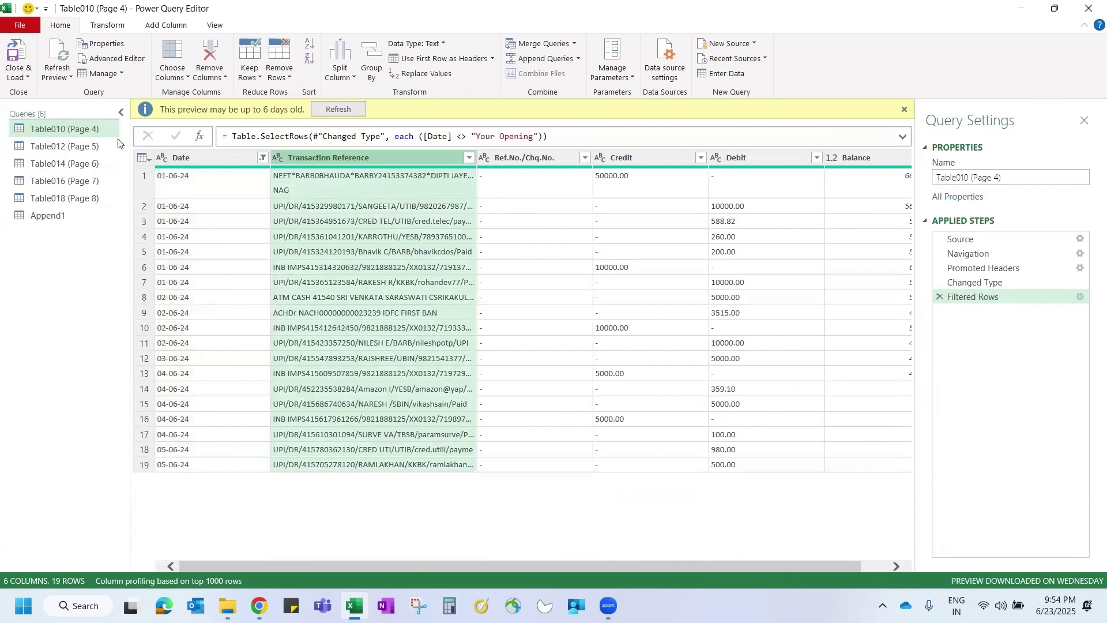
{"action": "left_click", "coordinate": [65, 138]}
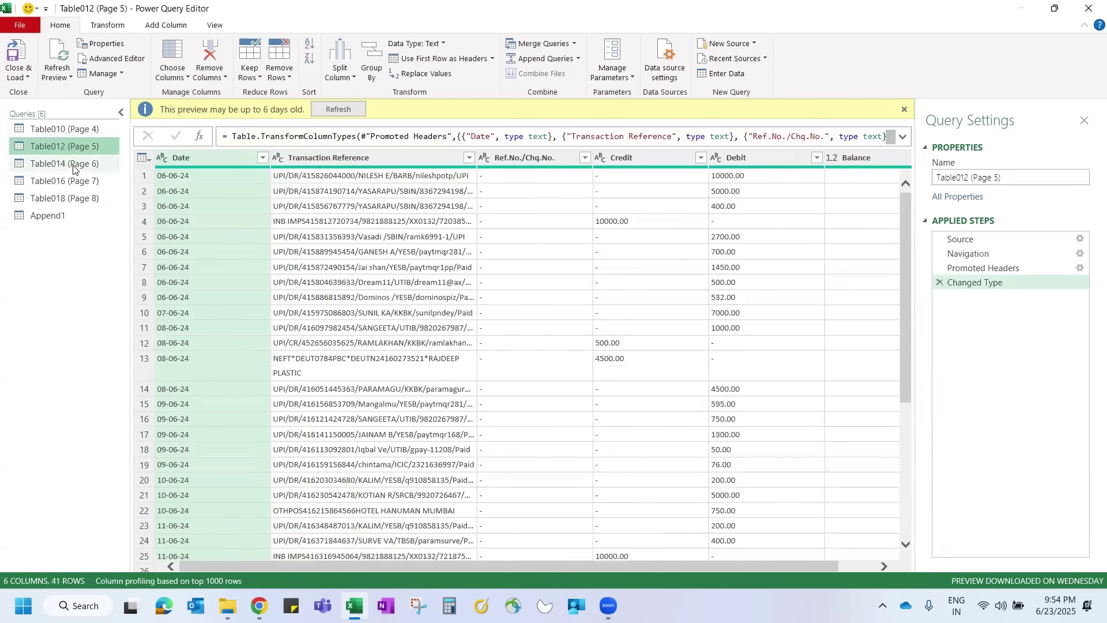
{"action": "left_click", "coordinate": [73, 165]}
{"action": "double_click", "coordinate": [333, 157]}
{"action": "key", "text": "ctrl+c"}
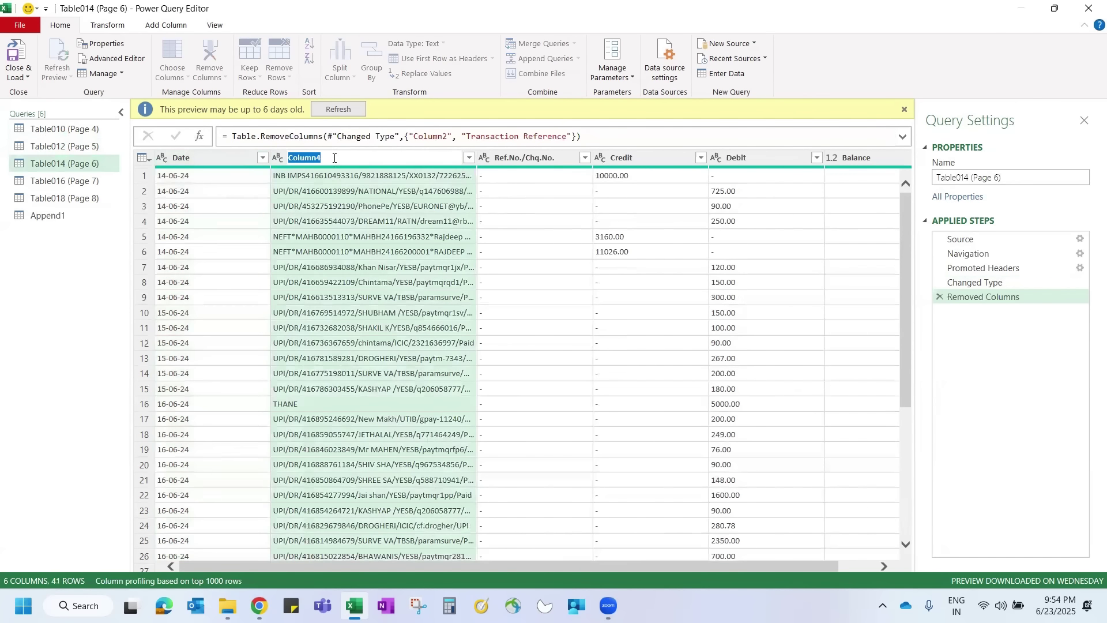
{"action": "left_click", "coordinate": [311, 209]}
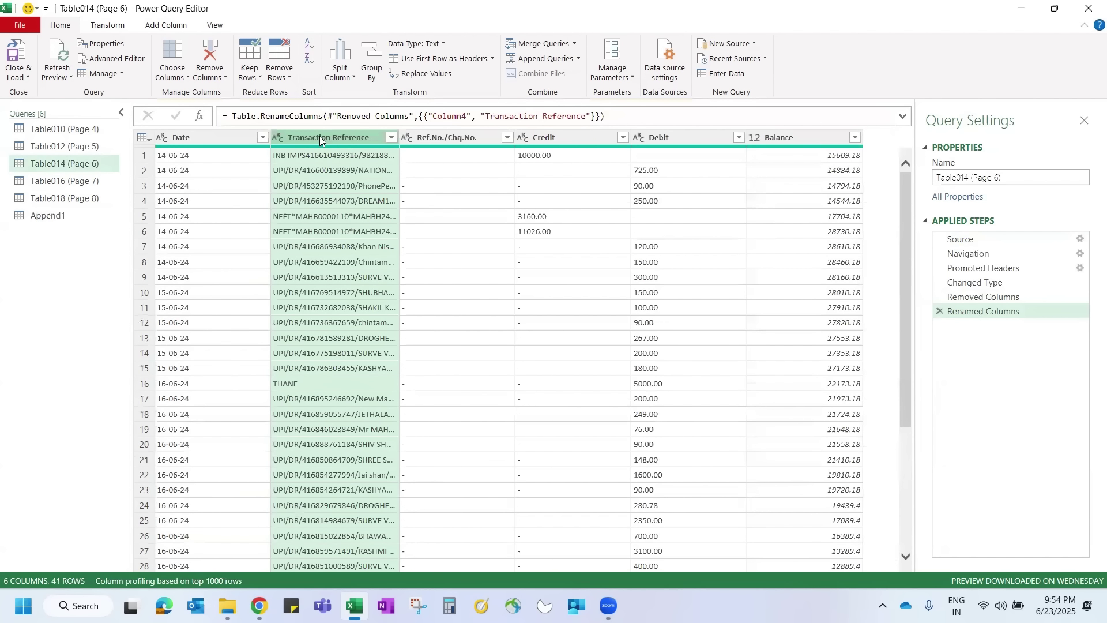
Rename Column4 in Table016 (Page 7) to Transaction Reference
{"action": "left_click", "coordinate": [64, 181]}
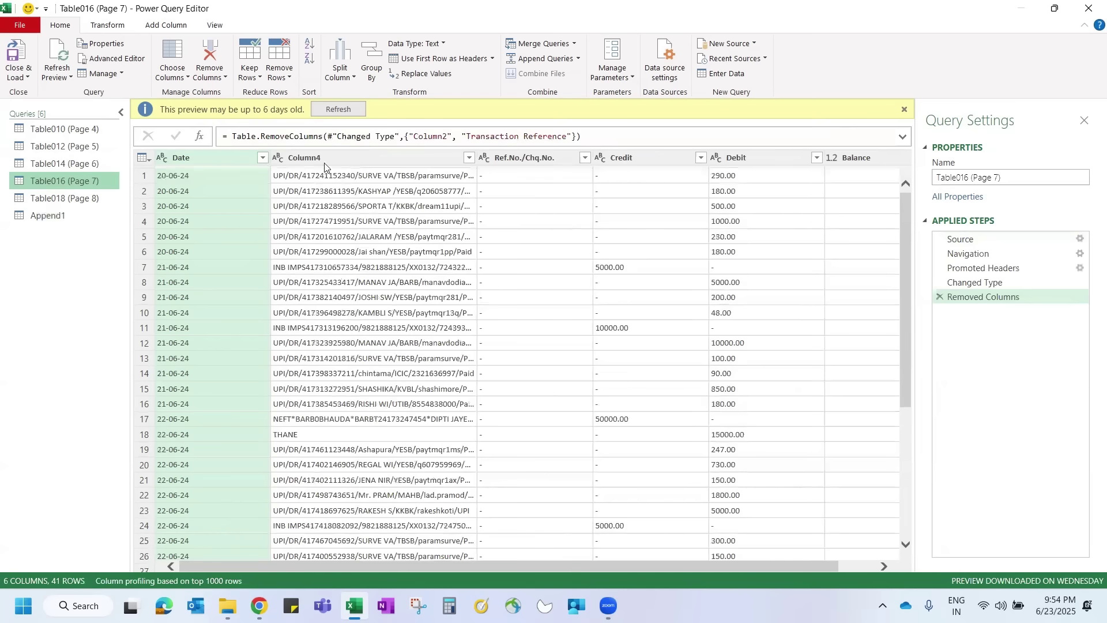
{"action": "left_click", "coordinate": [324, 156]}
{"action": "double_click", "coordinate": [324, 156]}
{"action": "key", "text": "ctrl+v"}
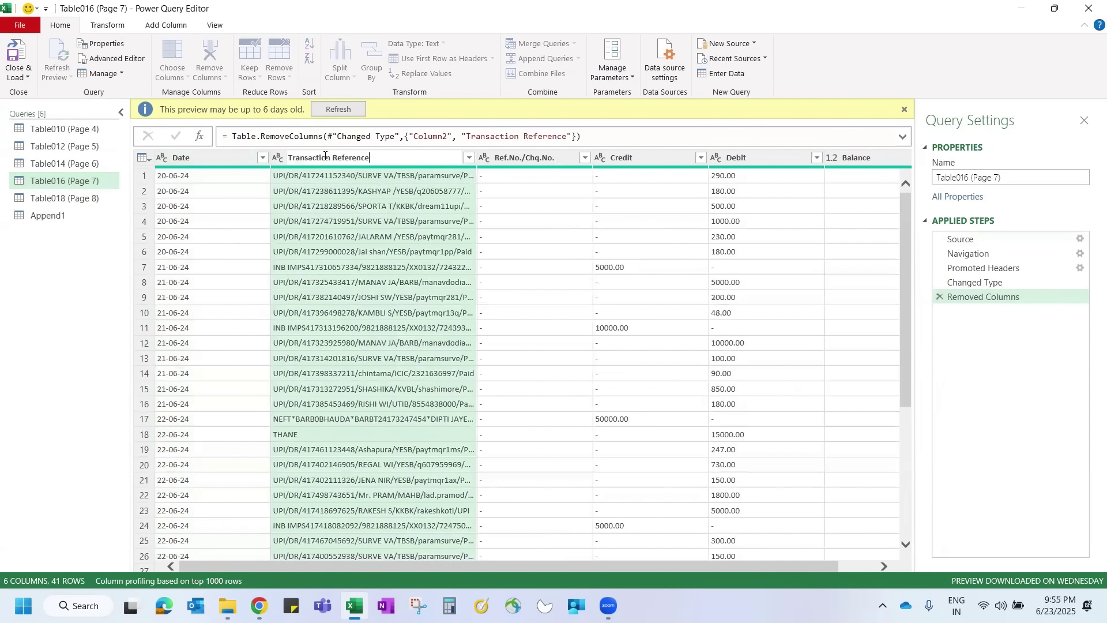
{"action": "key", "text": "Return"}
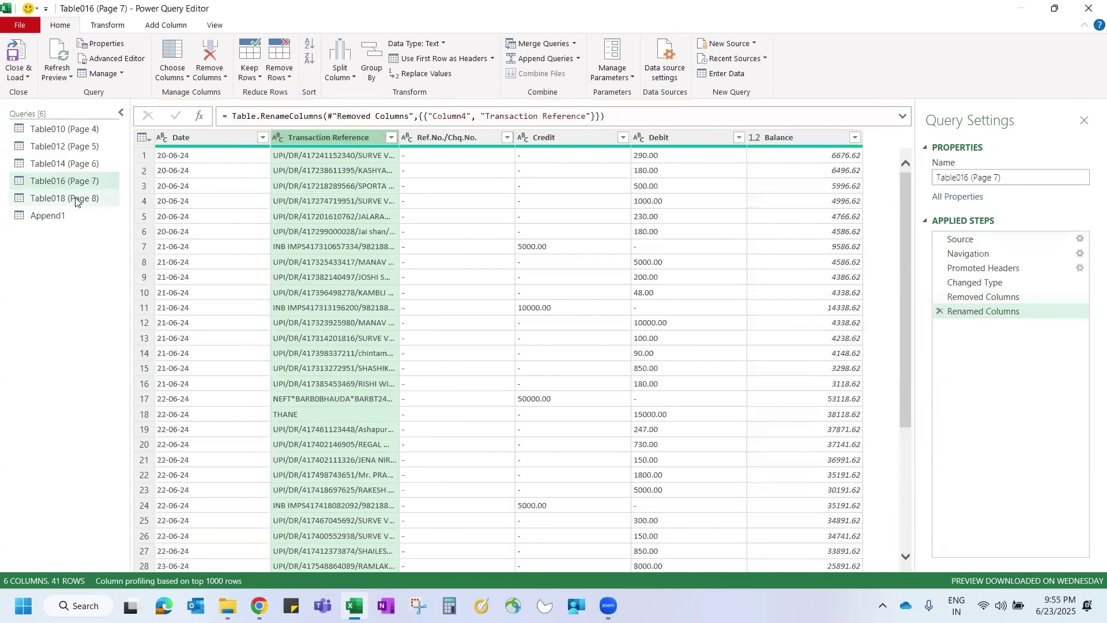
Check the headers of Table018 (Page 8), then refresh the Append1 preview and review its combined rows
{"action": "left_click", "coordinate": [75, 199]}
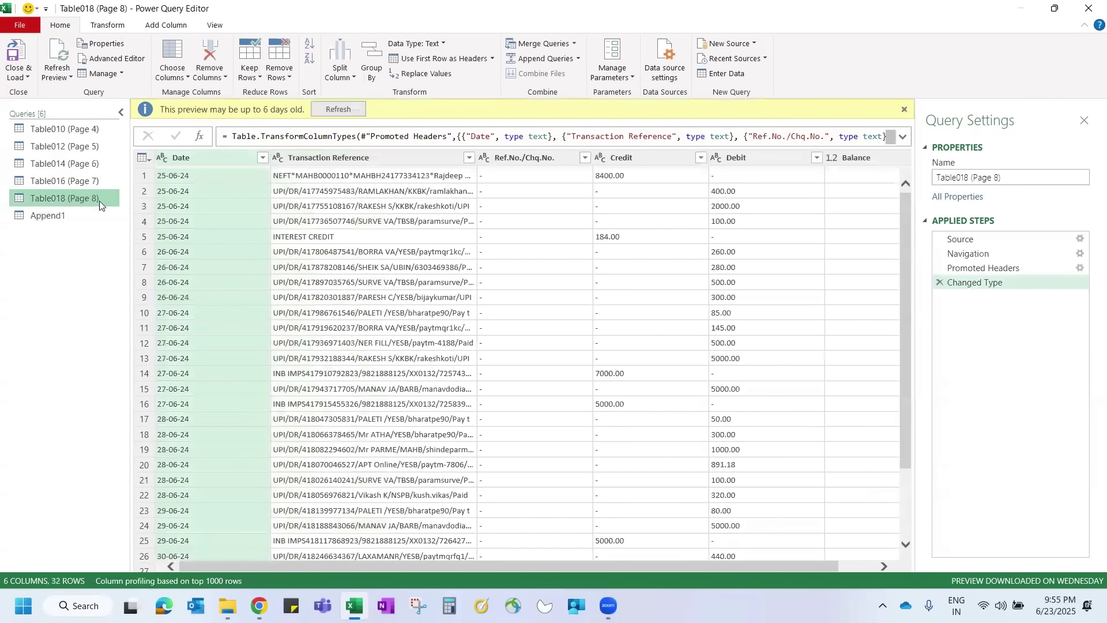
{"action": "left_click", "coordinate": [57, 215]}
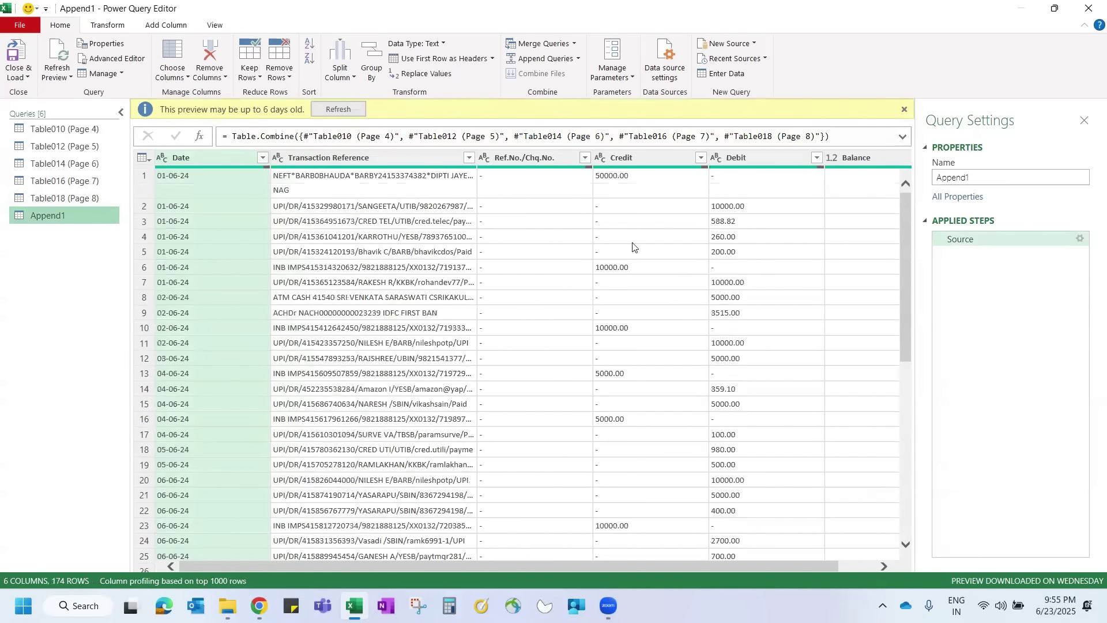
{"action": "left_click", "coordinate": [57, 55]}
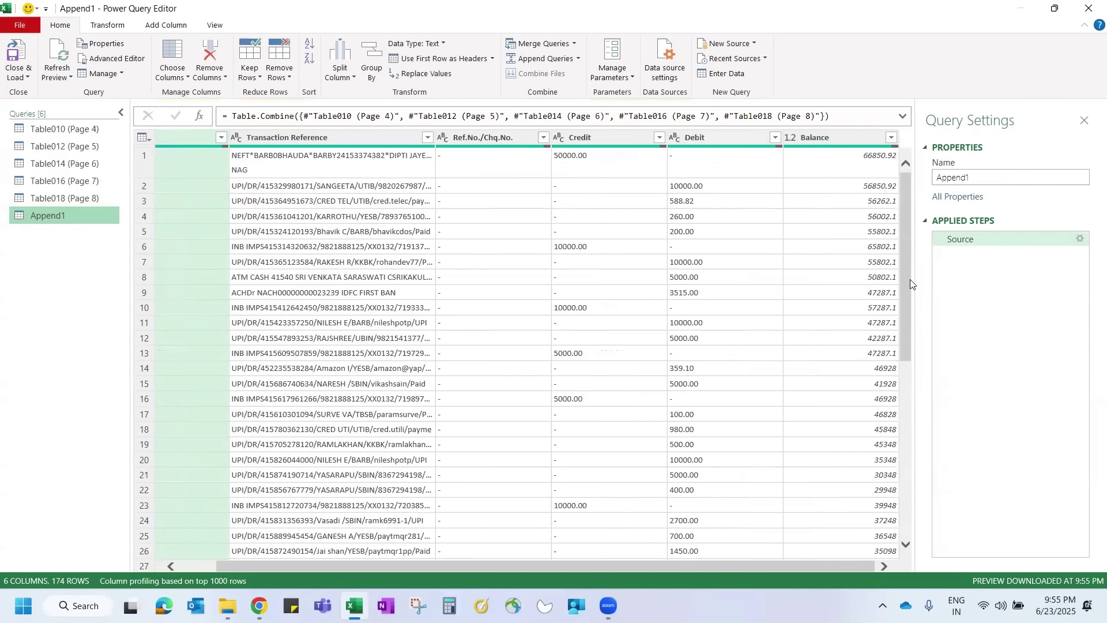
{"action": "scroll", "coordinate": [615, 347], "scroll_direction": "left", "scroll_amount": 1}
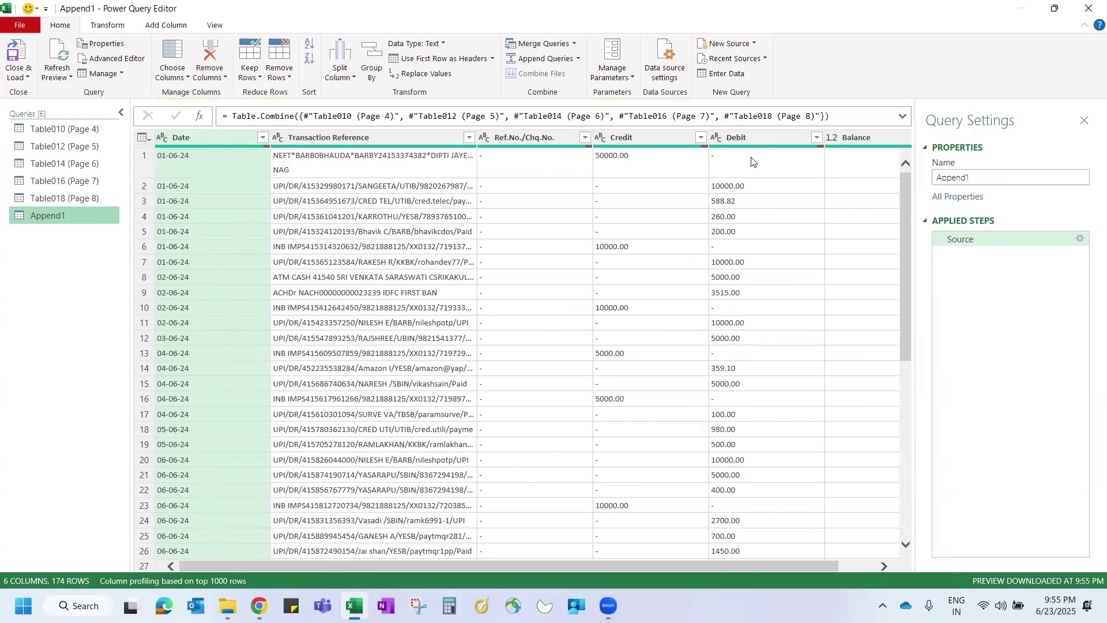
{"action": "scroll", "coordinate": [751, 160], "scroll_direction": "down", "scroll_amount": 20}
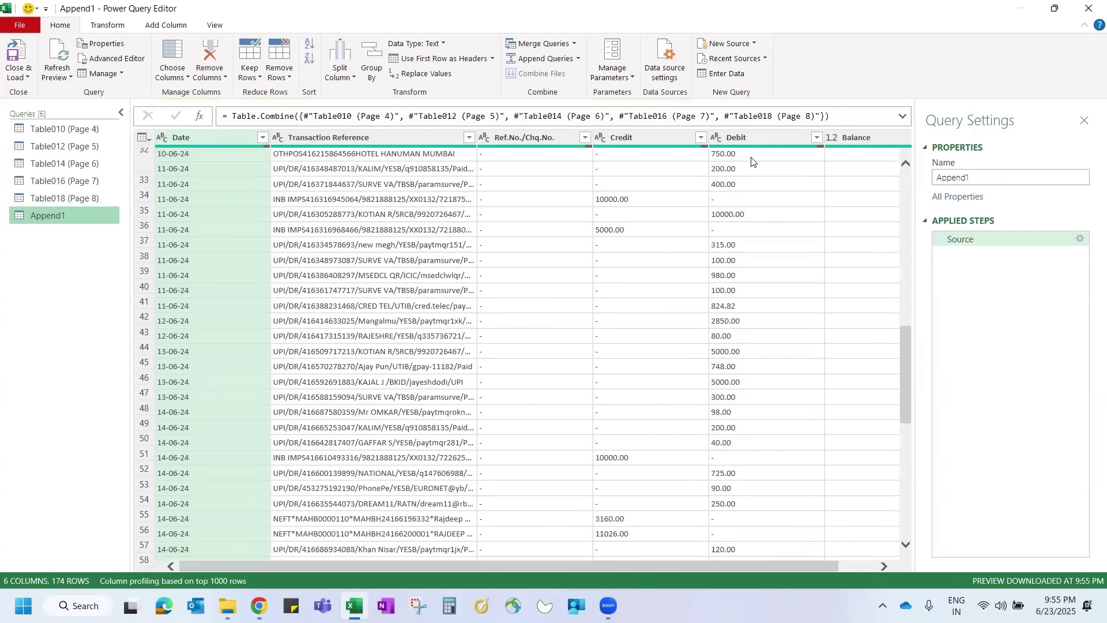
{"action": "scroll", "coordinate": [752, 161], "scroll_direction": "down", "scroll_amount": 17}
{"action": "scroll", "coordinate": [752, 161], "scroll_direction": "up", "scroll_amount": 20}
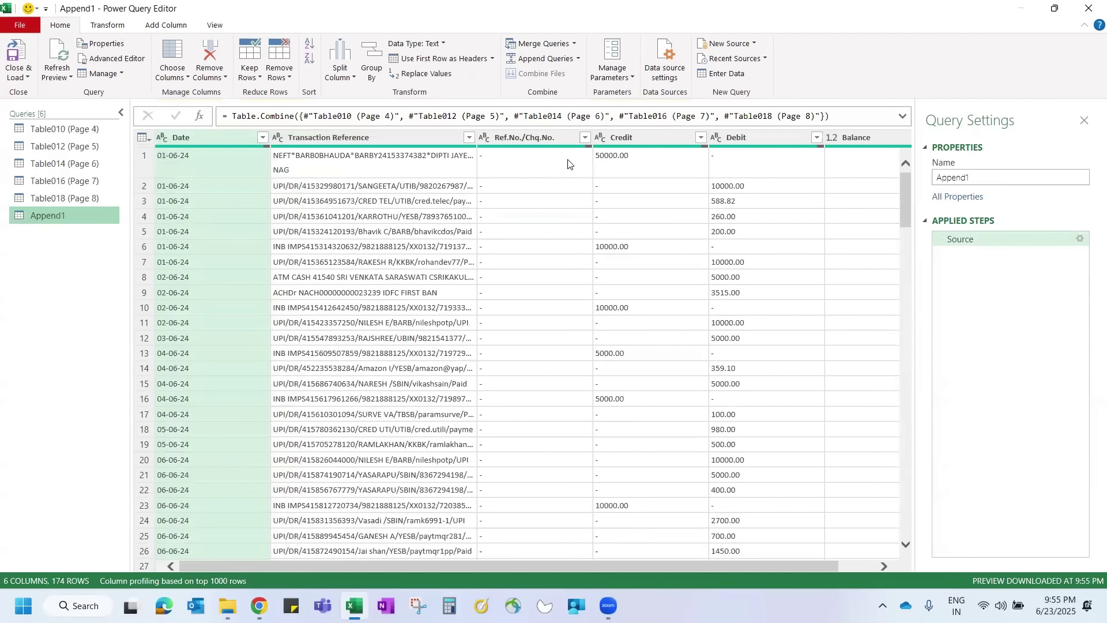
Change the data type of Append1's Date column to Date and examine the converted values down the rows
{"action": "left_click", "coordinate": [161, 139]}
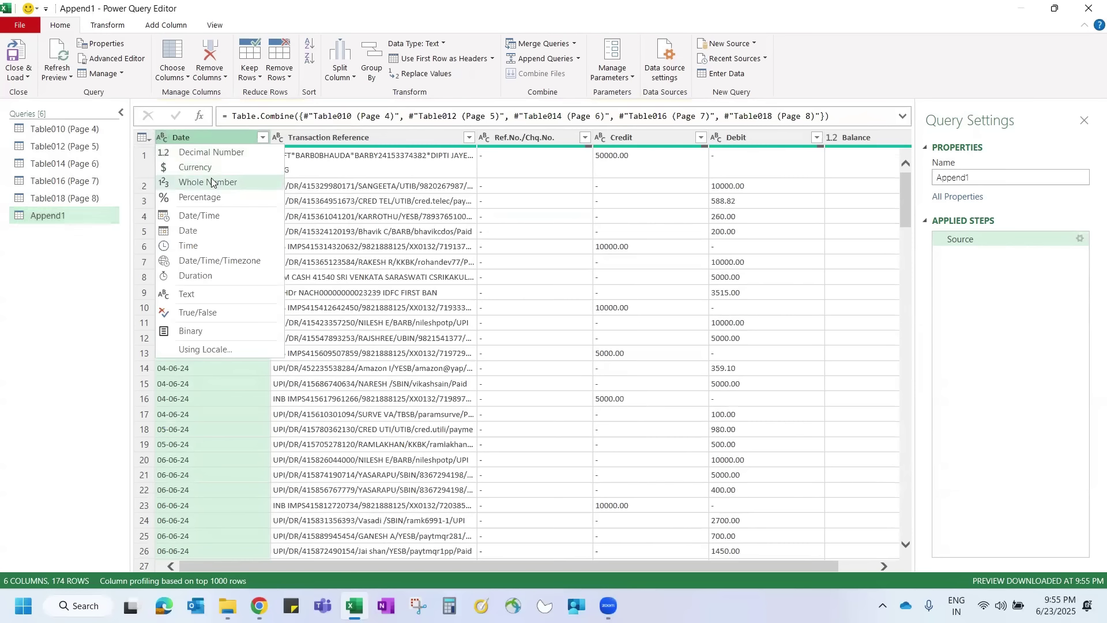
{"action": "left_click", "coordinate": [192, 236]}
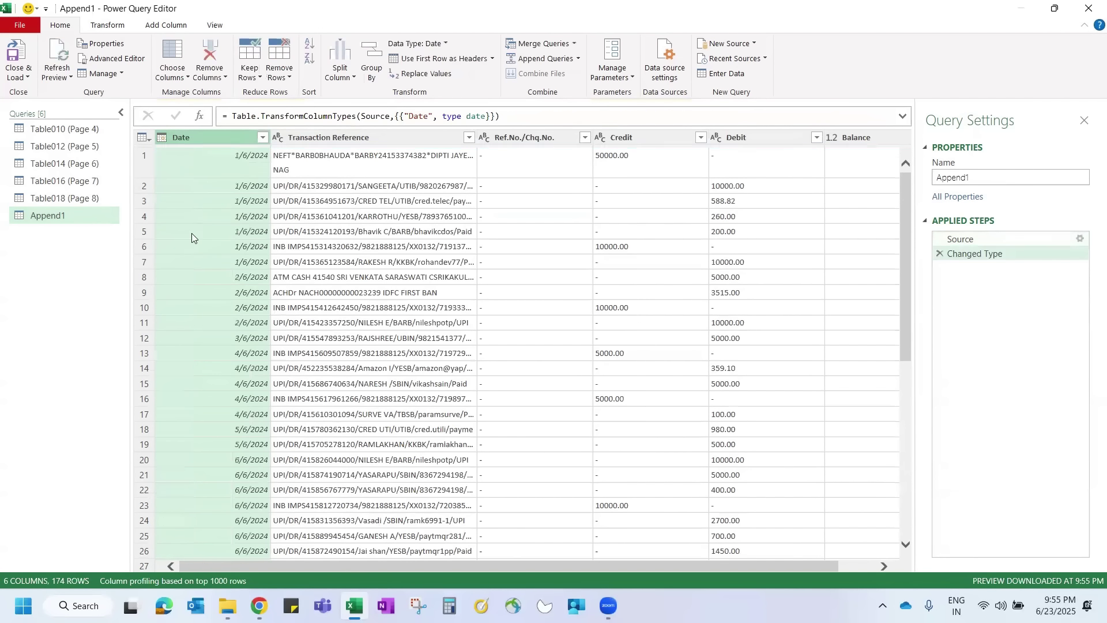
{"action": "scroll", "coordinate": [244, 374], "scroll_direction": "down", "scroll_amount": 8}
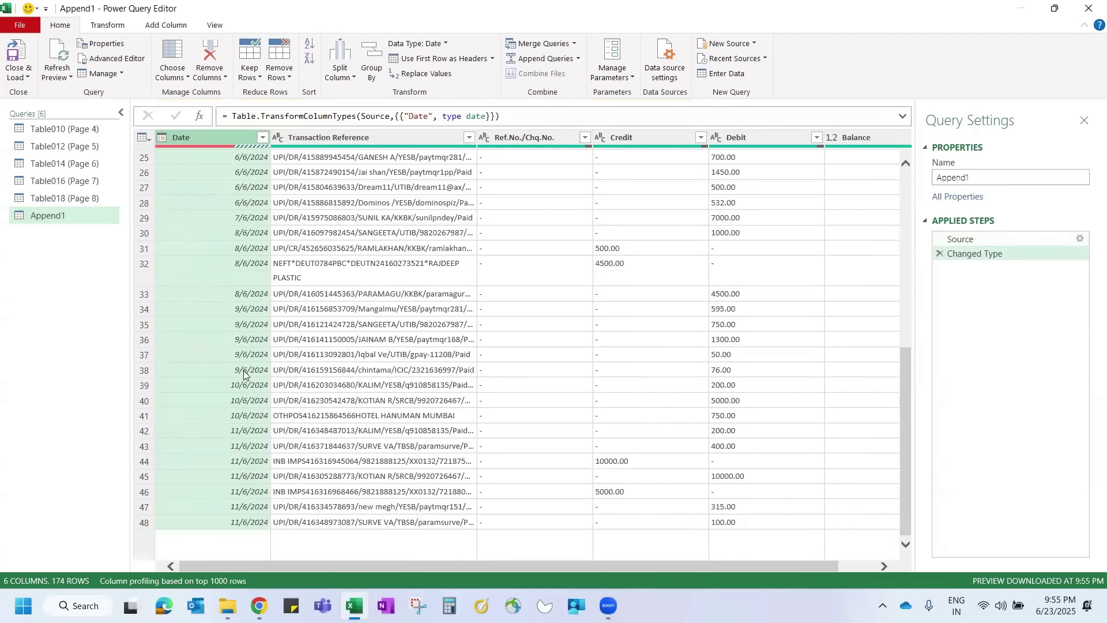
{"action": "scroll", "coordinate": [244, 373], "scroll_direction": "down", "scroll_amount": 17}
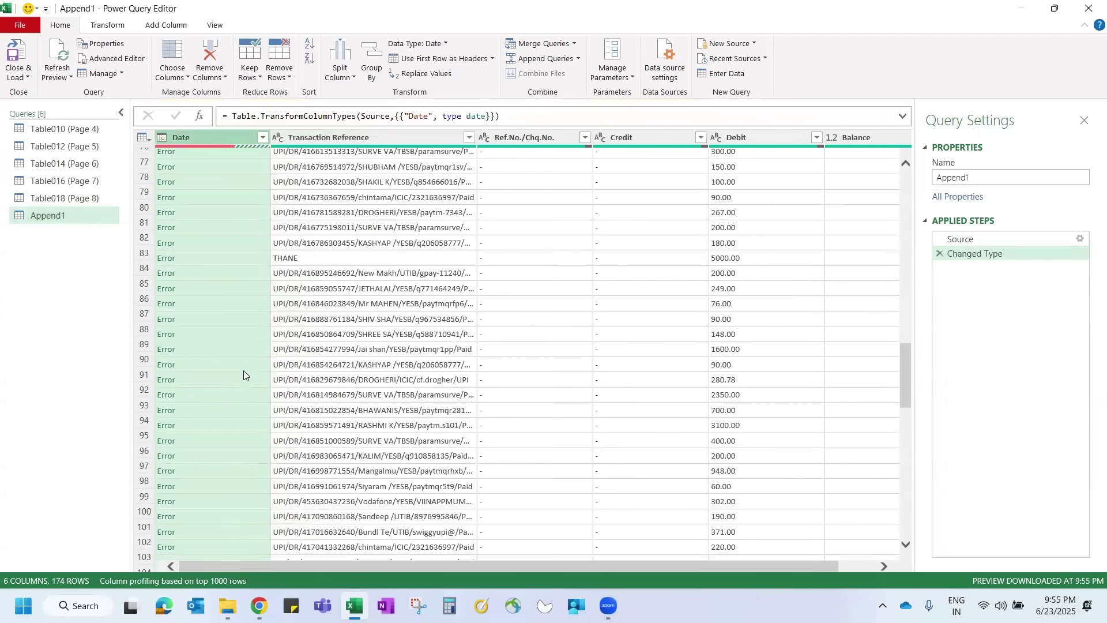
{"action": "scroll", "coordinate": [243, 370], "scroll_direction": "up", "scroll_amount": 12}
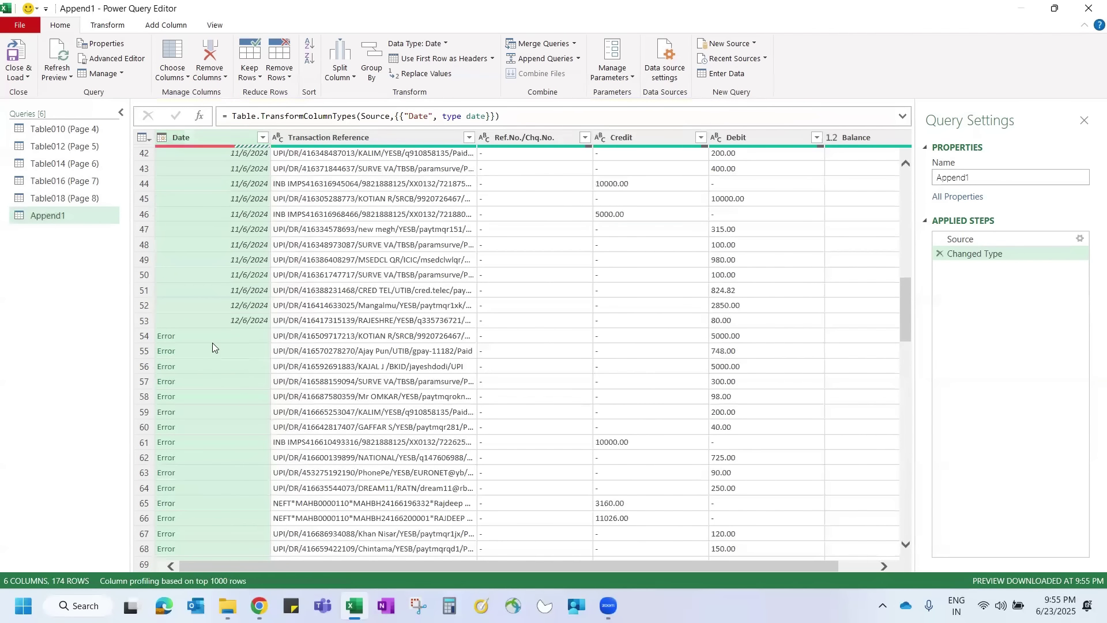
Open the details of the Date error in row 54 of Append1 and remove the added drill-down step
{"action": "left_click", "coordinate": [171, 336]}
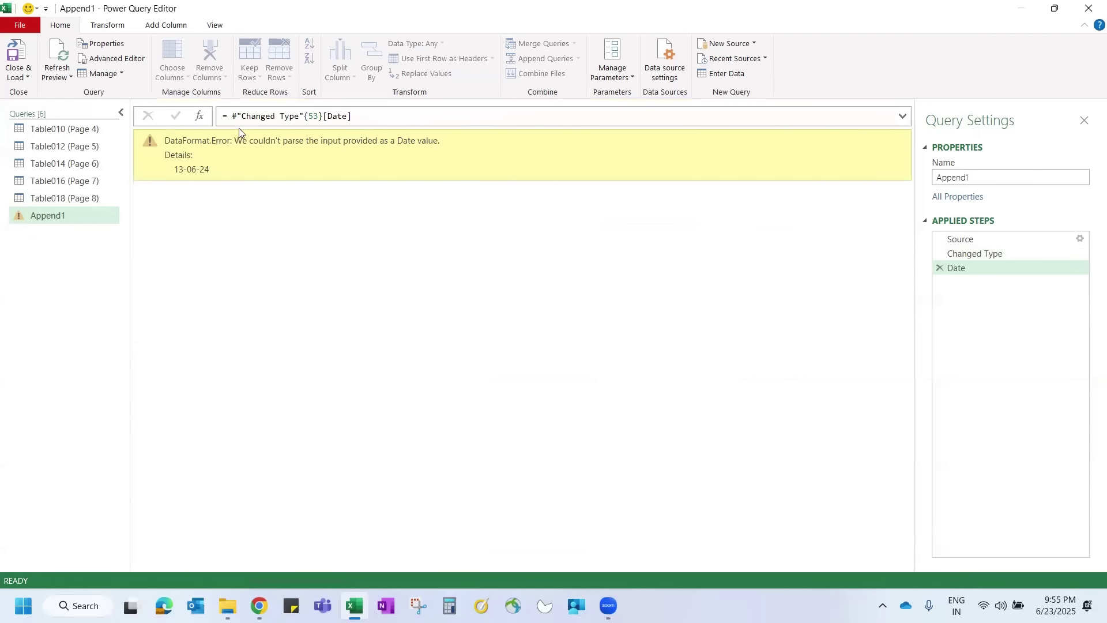
{"action": "left_click", "coordinate": [939, 267]}
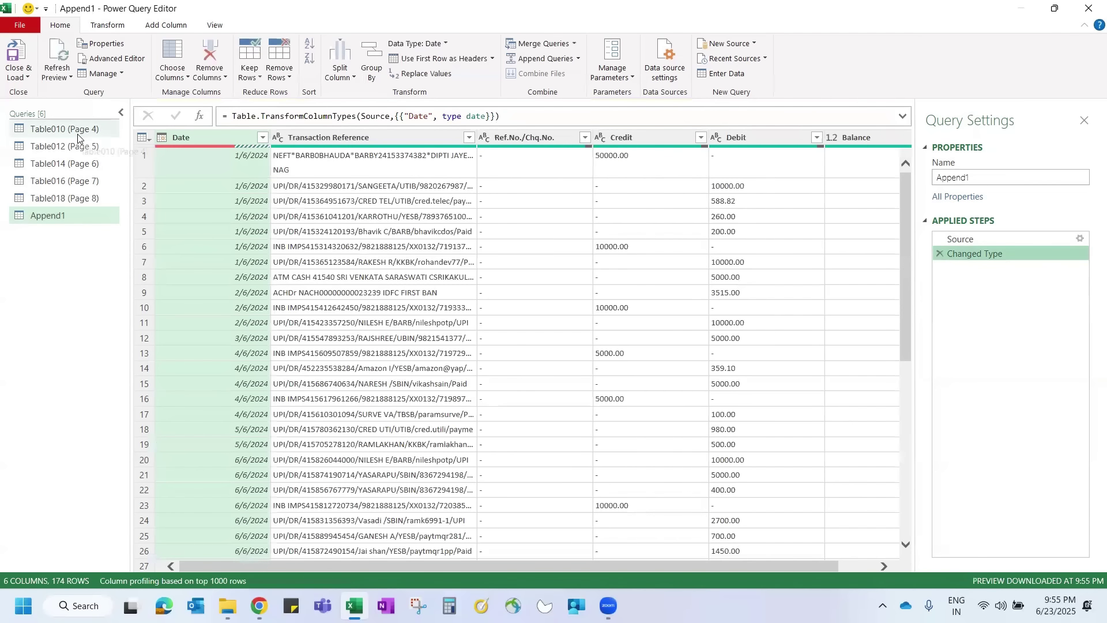
{"action": "scroll", "coordinate": [292, 432], "scroll_direction": "down", "scroll_amount": 1}
Compare the Date values in Table010, Table012, Table014, Table016 and Table018 with the Date column in Append1
{"action": "left_click", "coordinate": [50, 129]}
{"action": "left_click", "coordinate": [56, 140]}
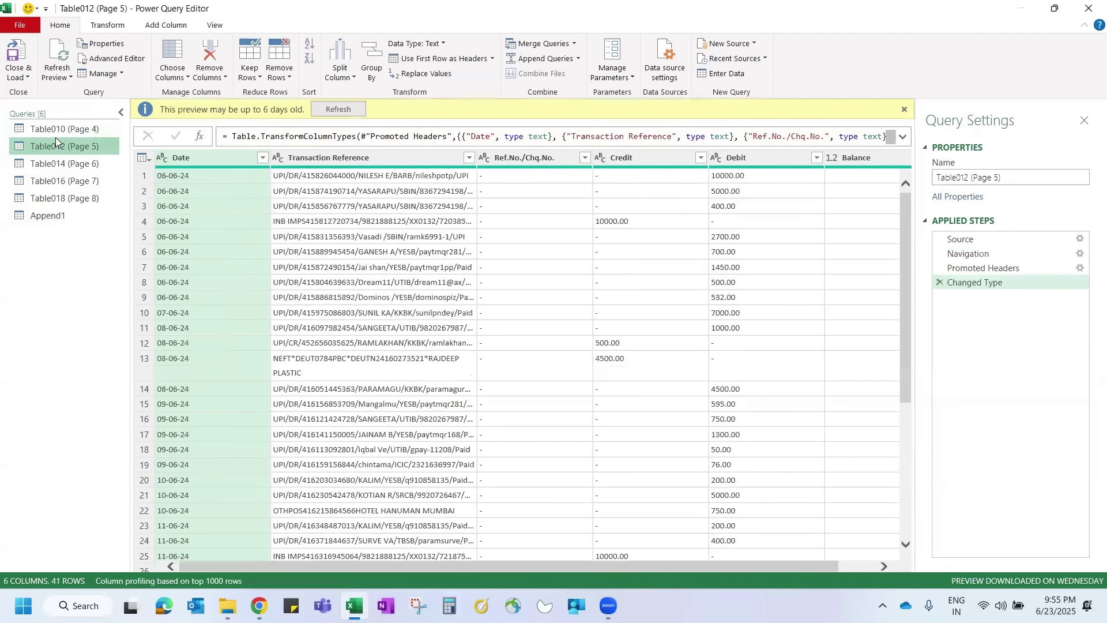
{"action": "left_click", "coordinate": [53, 162]}
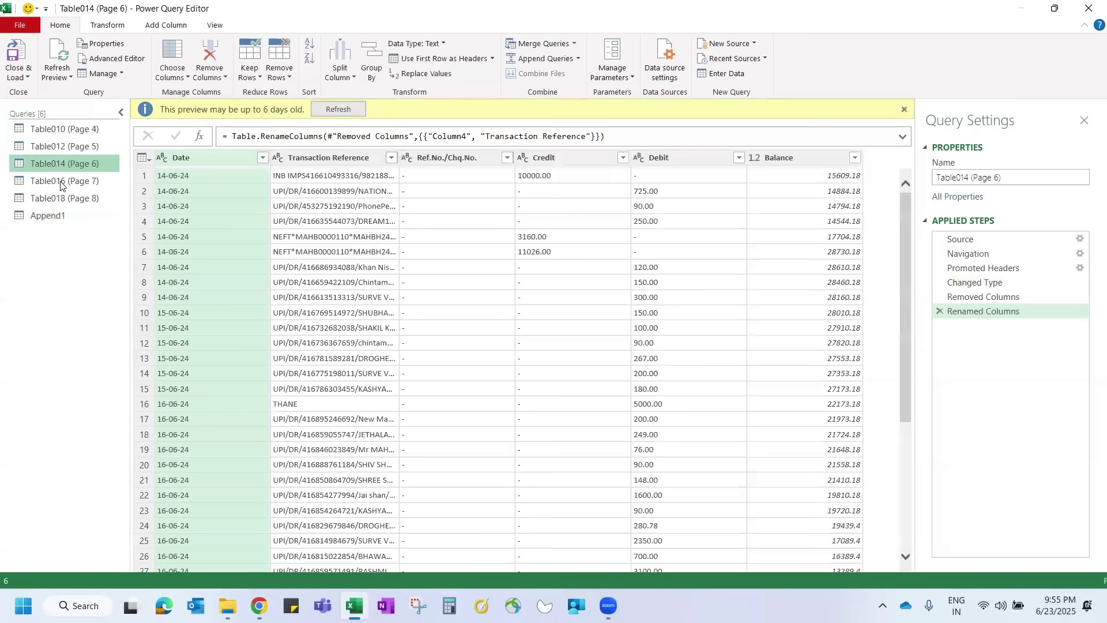
{"action": "scroll", "coordinate": [237, 413], "scroll_direction": "down", "scroll_amount": 1}
{"action": "scroll", "coordinate": [237, 413], "scroll_direction": "down", "scroll_amount": 3}
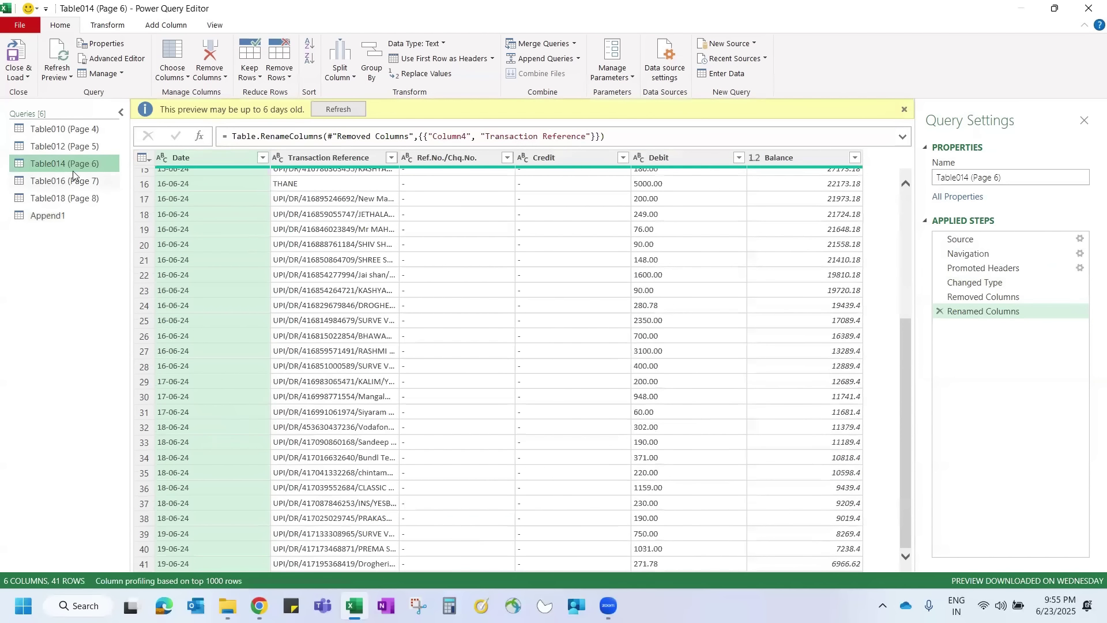
{"action": "left_click", "coordinate": [69, 151]}
{"action": "scroll", "coordinate": [254, 339], "scroll_direction": "down", "scroll_amount": 4}
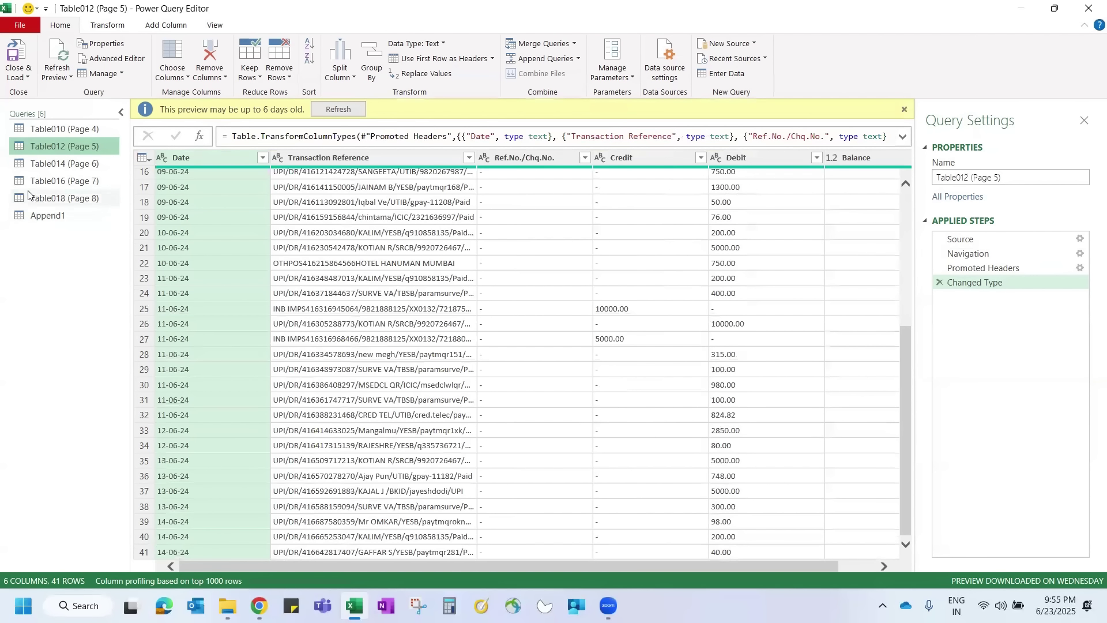
{"action": "left_click", "coordinate": [57, 181]}
{"action": "scroll", "coordinate": [271, 429], "scroll_direction": "down", "scroll_amount": 5}
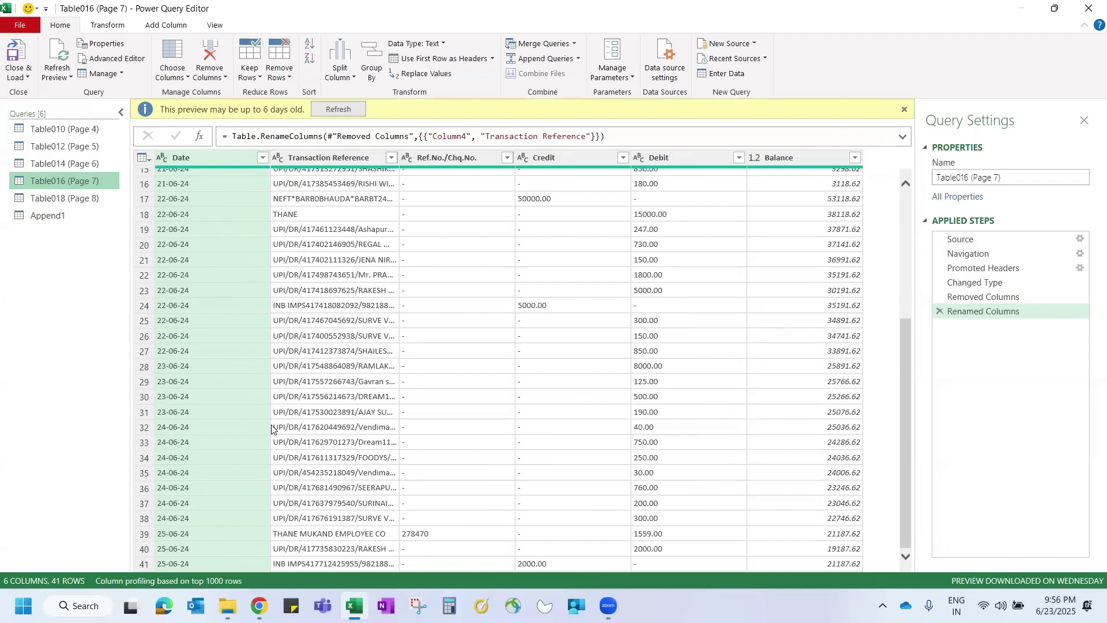
{"action": "left_click", "coordinate": [70, 198]}
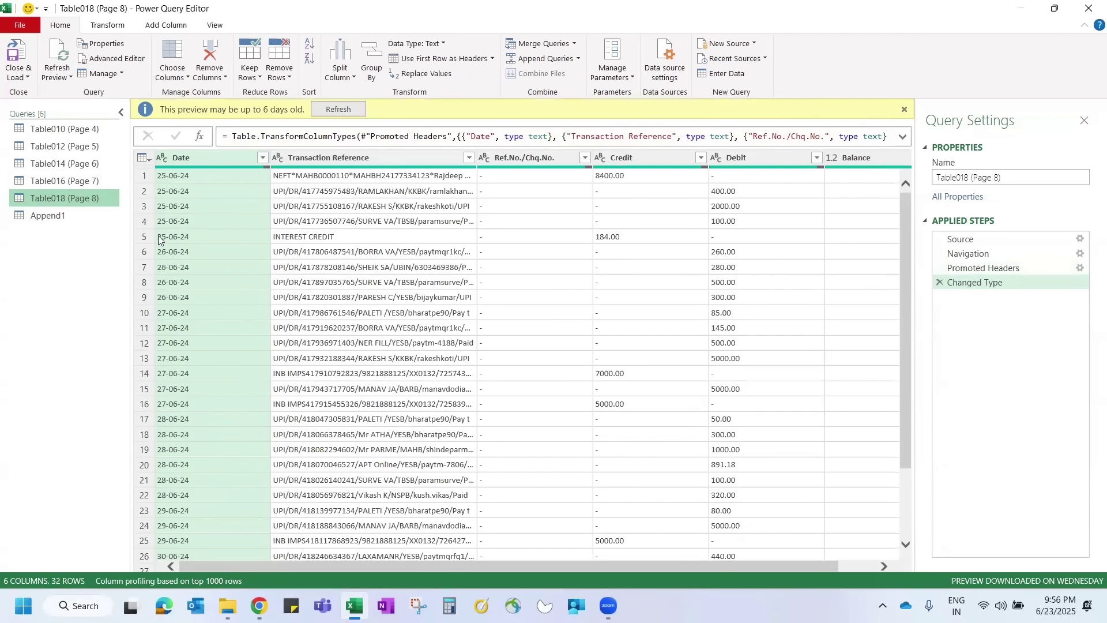
{"action": "left_click", "coordinate": [51, 216]}
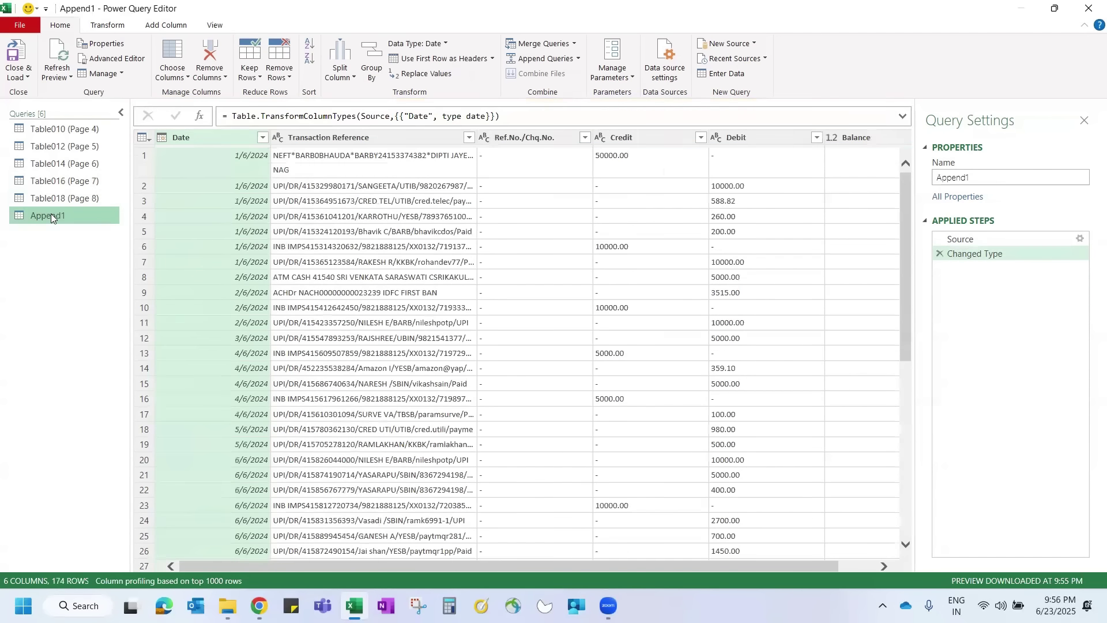
{"action": "left_click", "coordinate": [65, 145]}
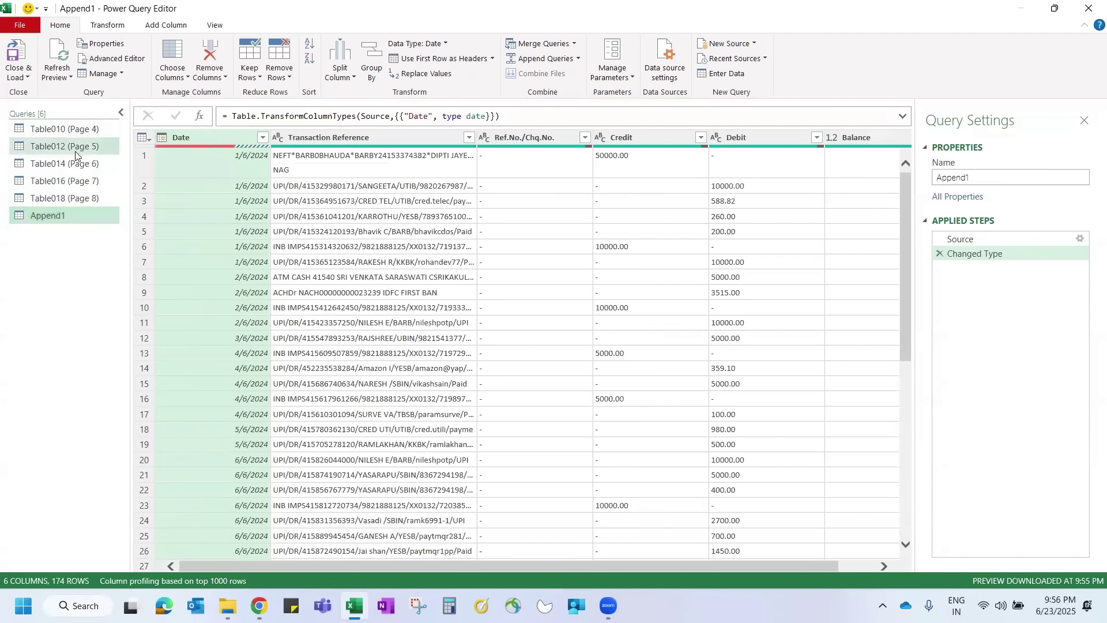
{"action": "left_click", "coordinate": [82, 163]}
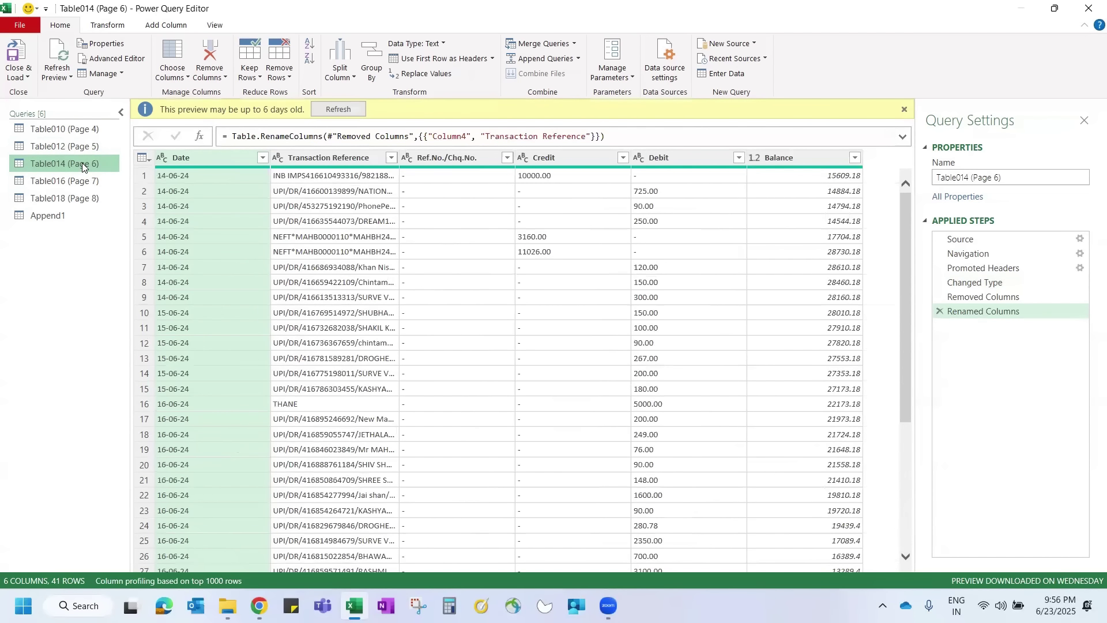
Check the rows of Table010 (Page 4), then review the Credit and Debit columns in Append1
{"action": "left_click", "coordinate": [64, 135]}
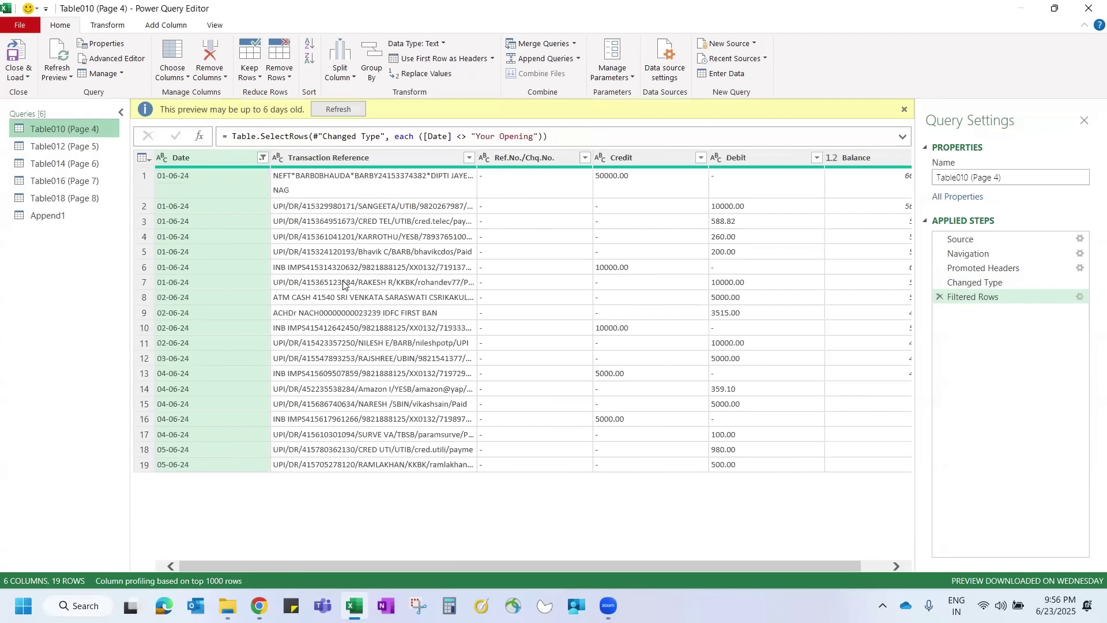
{"action": "left_click", "coordinate": [65, 211]}
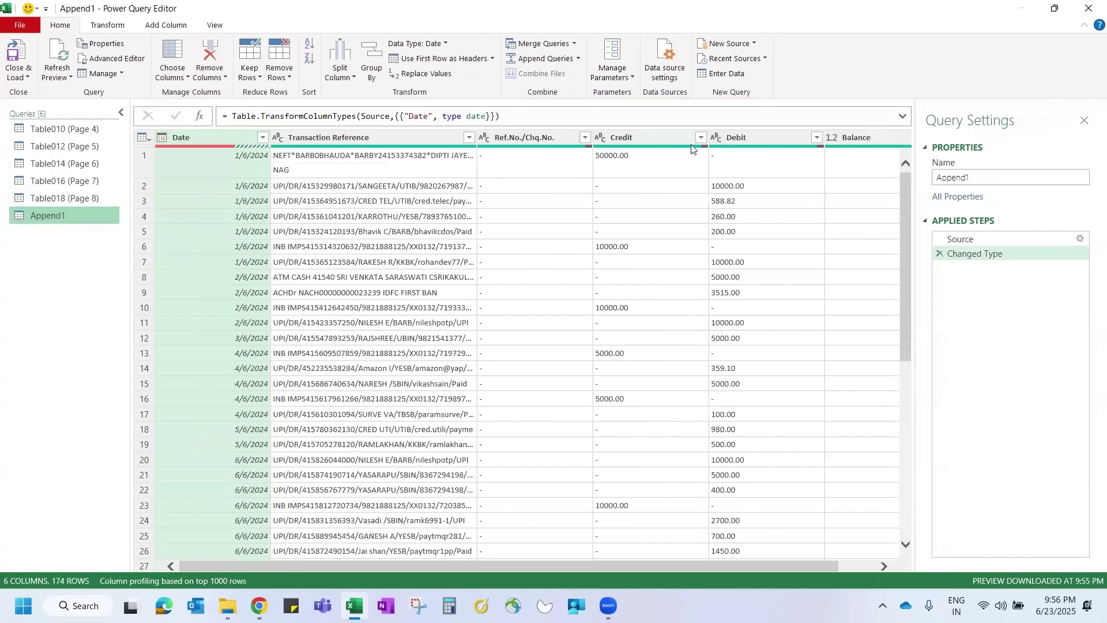
{"action": "scroll", "coordinate": [702, 151], "scroll_direction": "right", "scroll_amount": 1}
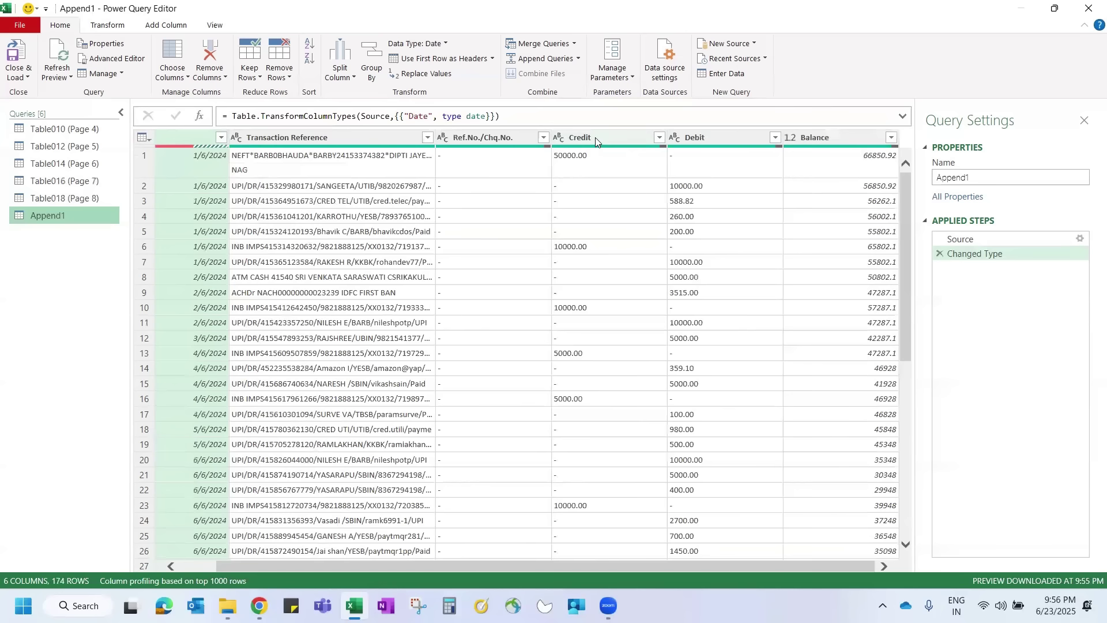
{"action": "left_click", "coordinate": [166, 25]}
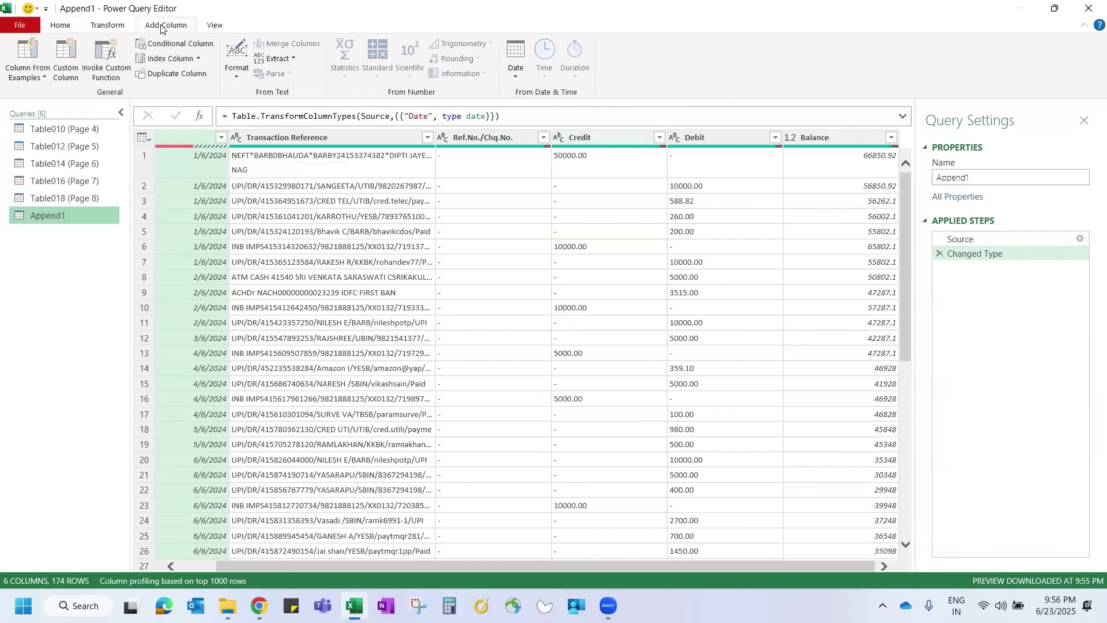
{"action": "left_click", "coordinate": [107, 57]}
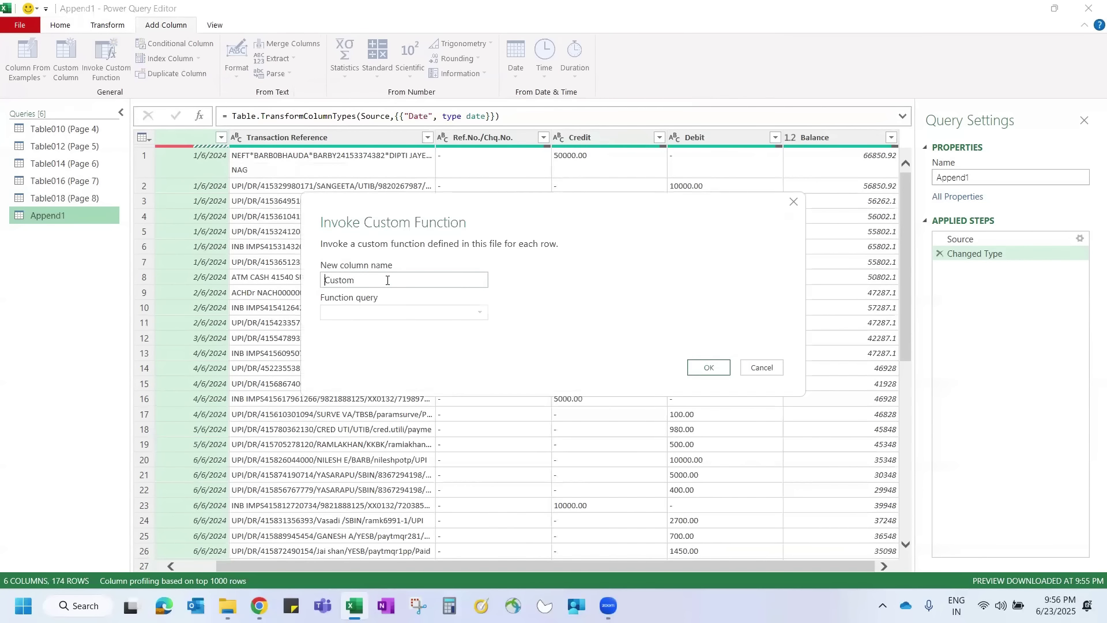
{"action": "double_click", "coordinate": [387, 280]}
{"action": "key", "text": "Escape"}
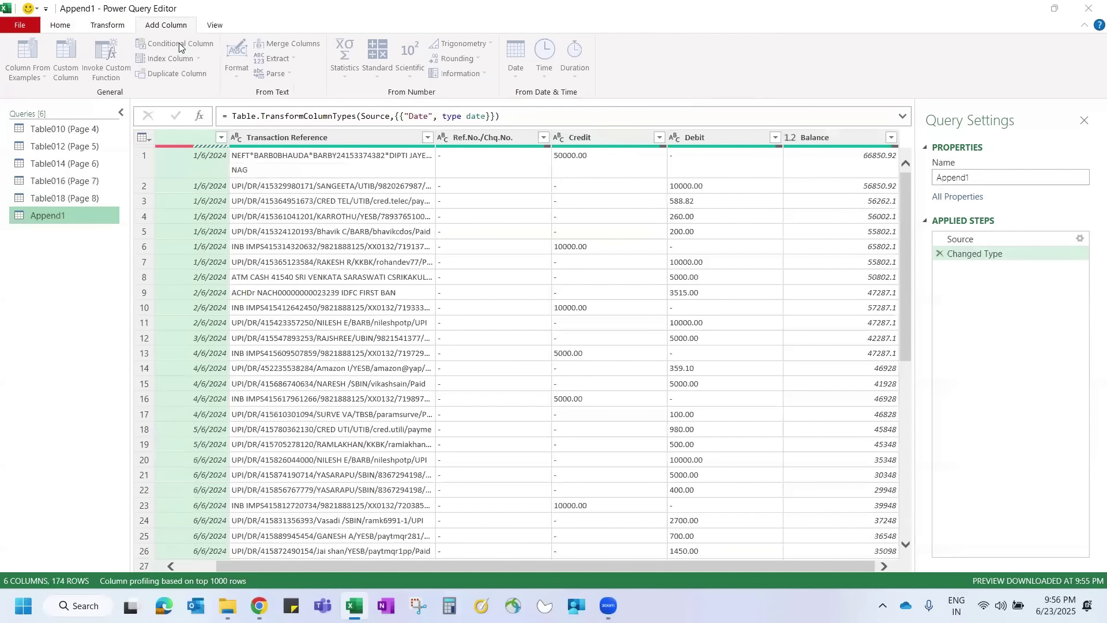
Add a conditional column named Cr to Append1 that outputs 0 when Credit equals "-" and otherwise takes the Credit column's value
{"action": "left_click", "coordinate": [179, 46]}
{"action": "double_click", "coordinate": [279, 242]}
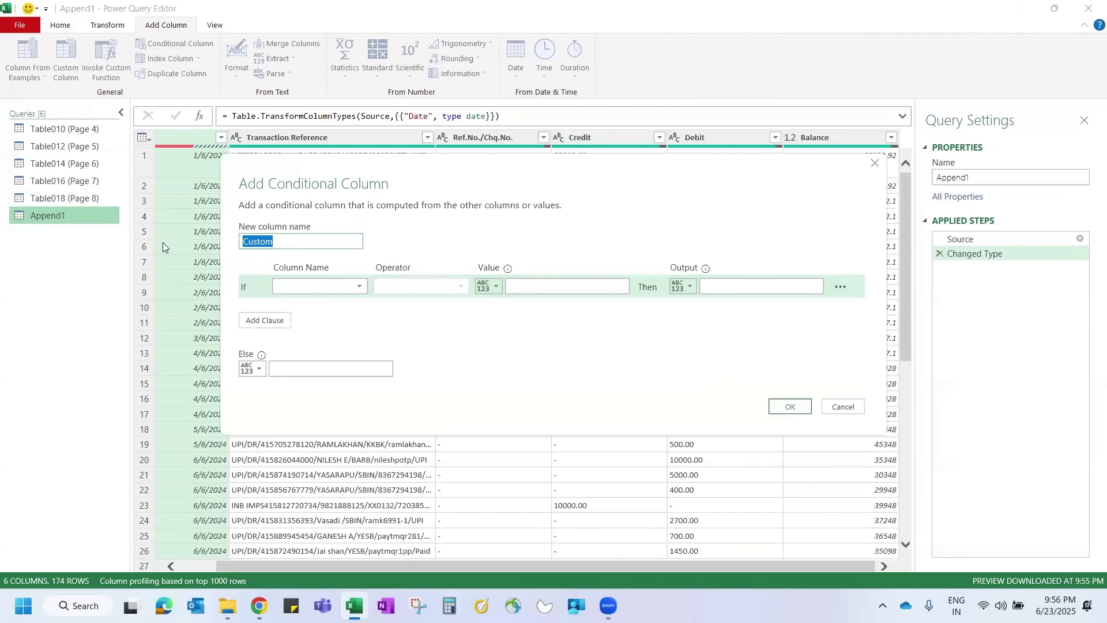
{"action": "type", "text": "Cr"}
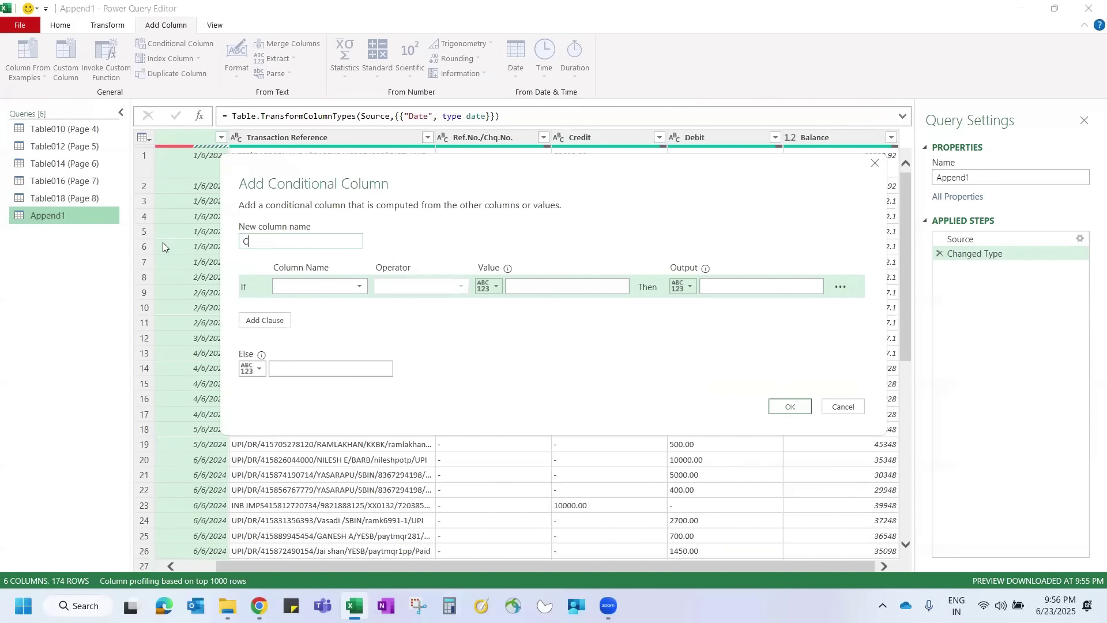
{"action": "left_click", "coordinate": [330, 287]}
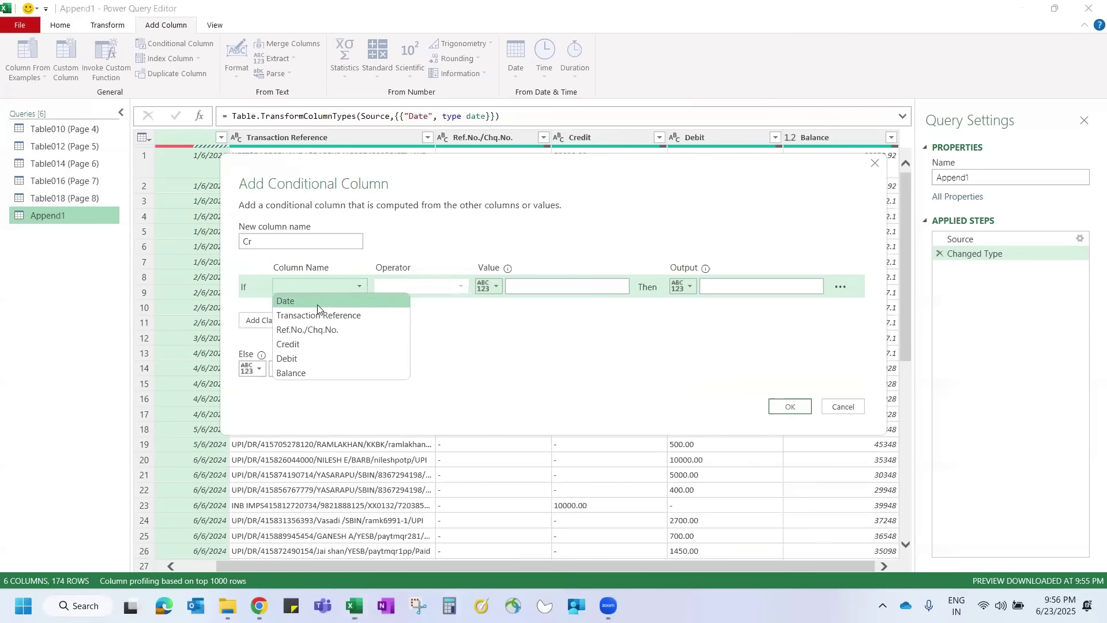
{"action": "left_click", "coordinate": [287, 343]}
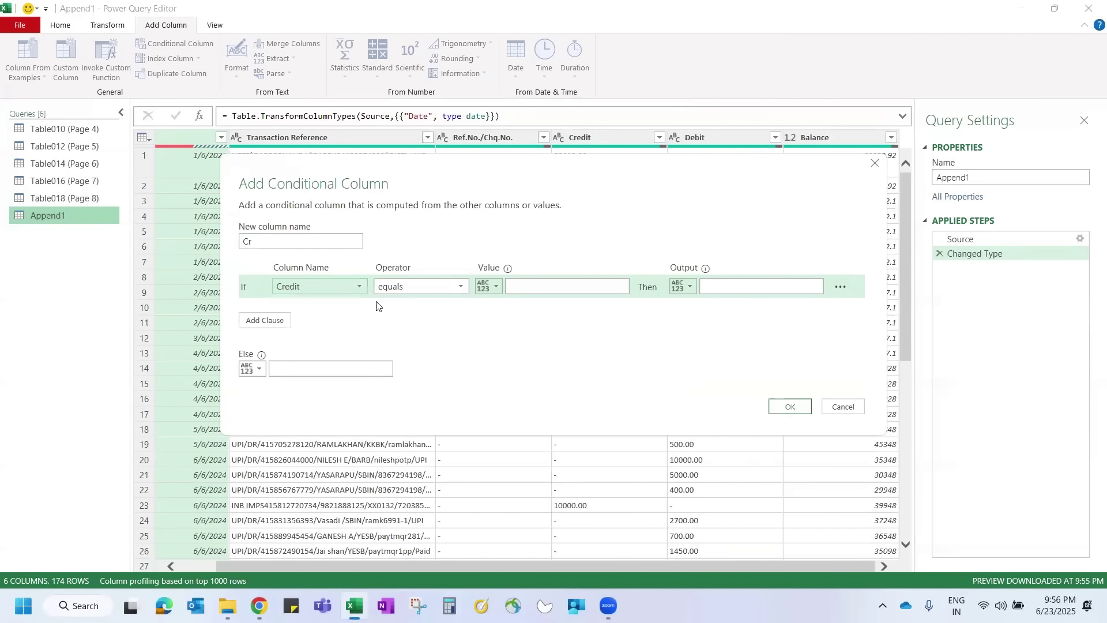
{"action": "left_click", "coordinate": [551, 289]}
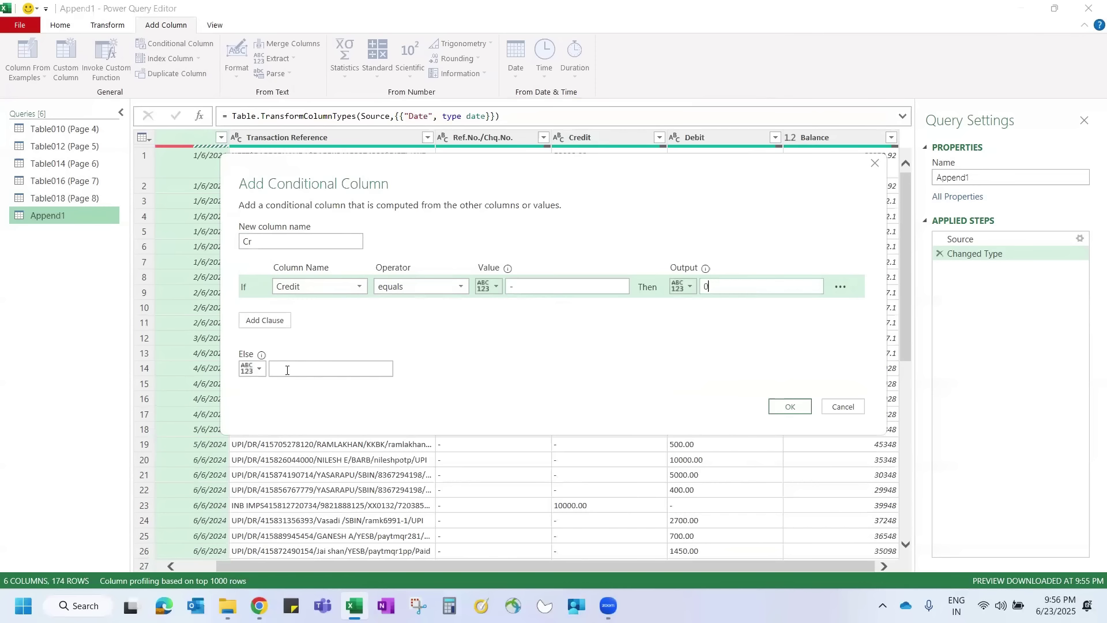
{"action": "left_click", "coordinate": [253, 368]}
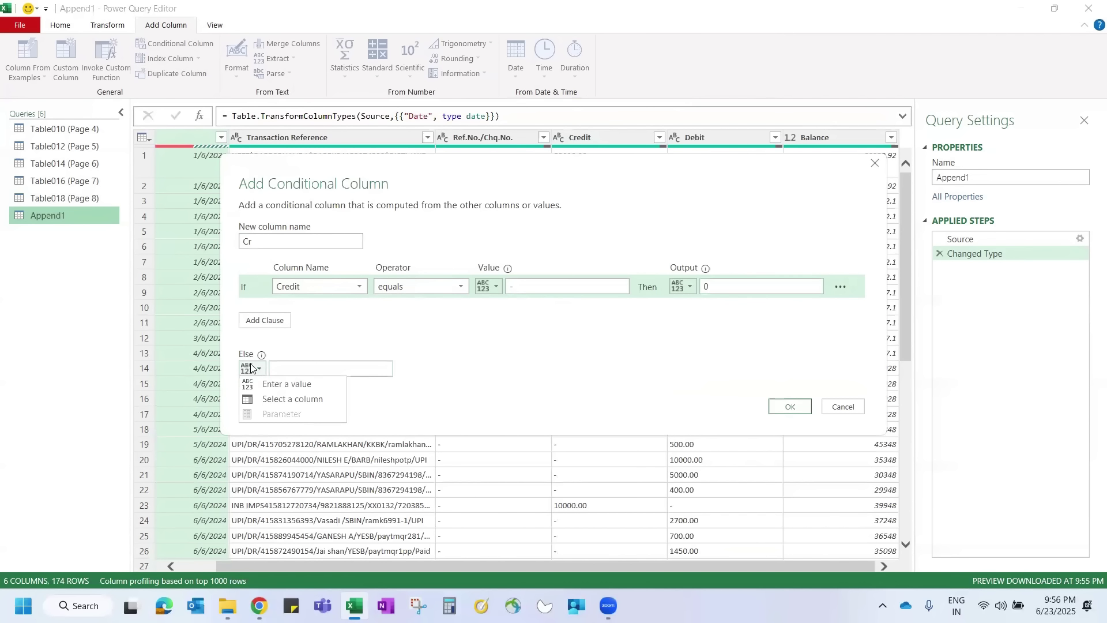
{"action": "left_click", "coordinate": [284, 402]}
{"action": "left_click", "coordinate": [292, 372]}
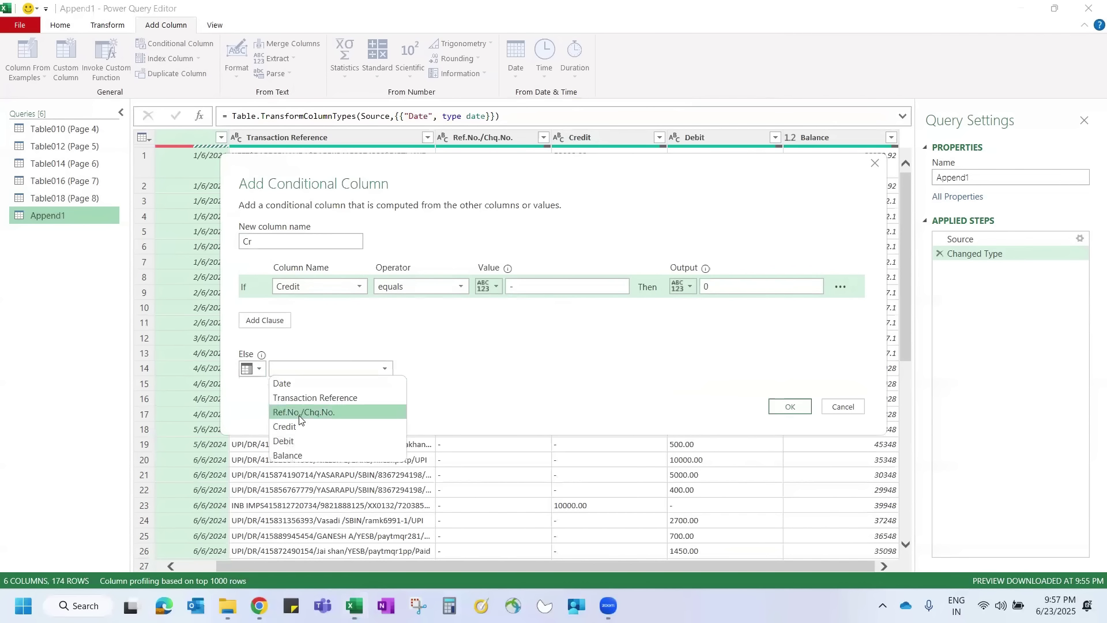
{"action": "left_click", "coordinate": [299, 427]}
{"action": "left_click", "coordinate": [784, 406]}
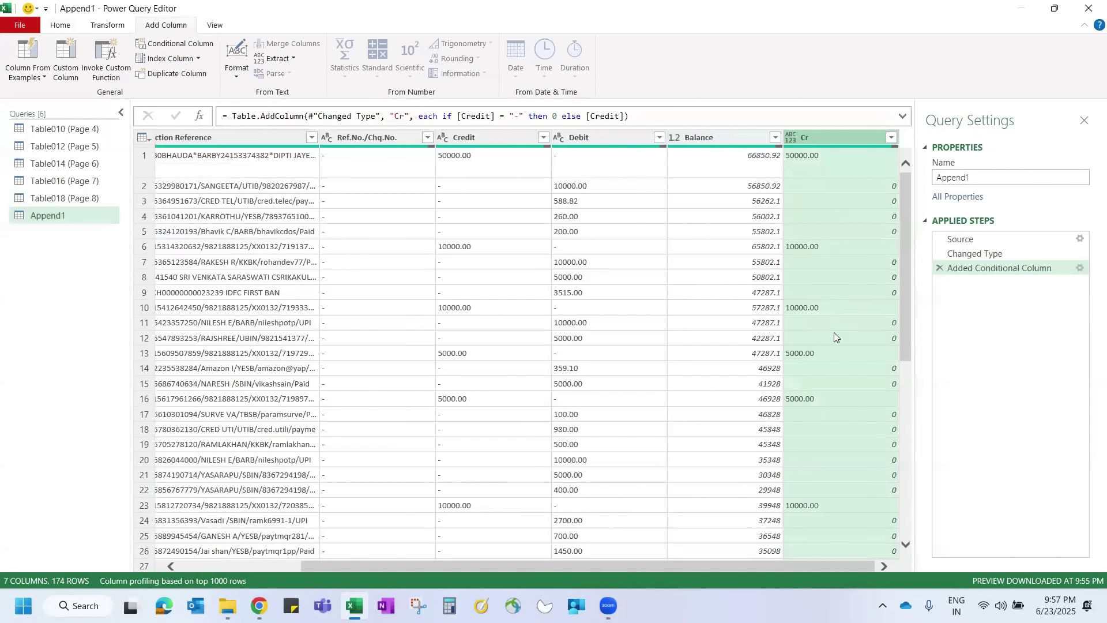
Add a conditional column named Dr to Append1 that outputs 0 when Debit equals "-" and otherwise takes the Debit column's value
{"action": "left_click", "coordinate": [175, 43]}
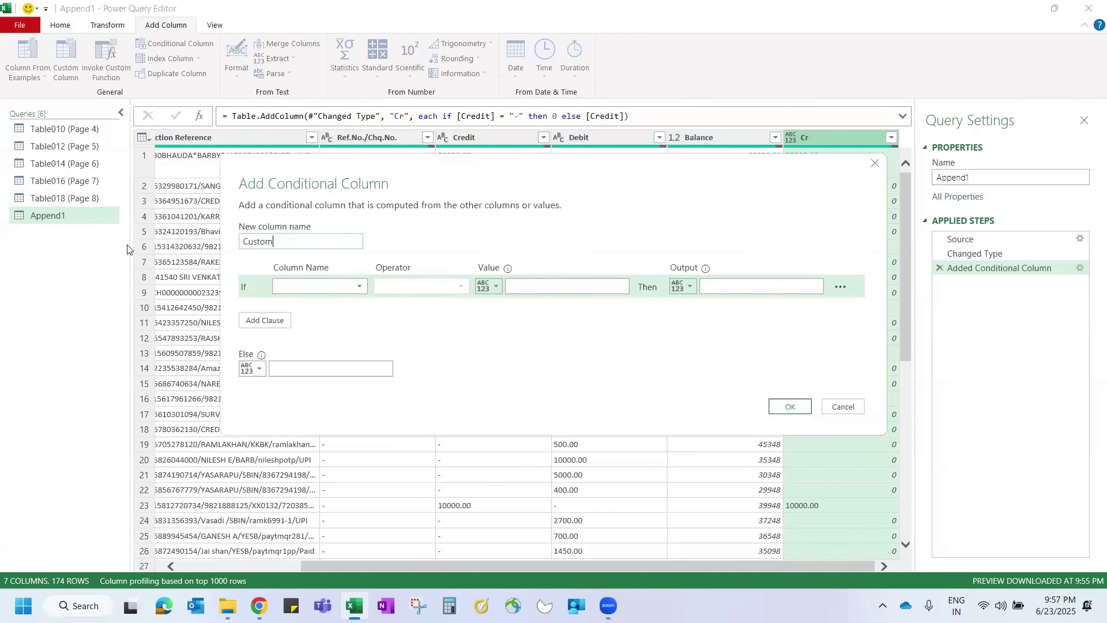
{"action": "key", "text": "ctrl+a"}
{"action": "type", "text": "D"}
{"action": "left_click", "coordinate": [314, 287]}
{"action": "left_click", "coordinate": [300, 358]}
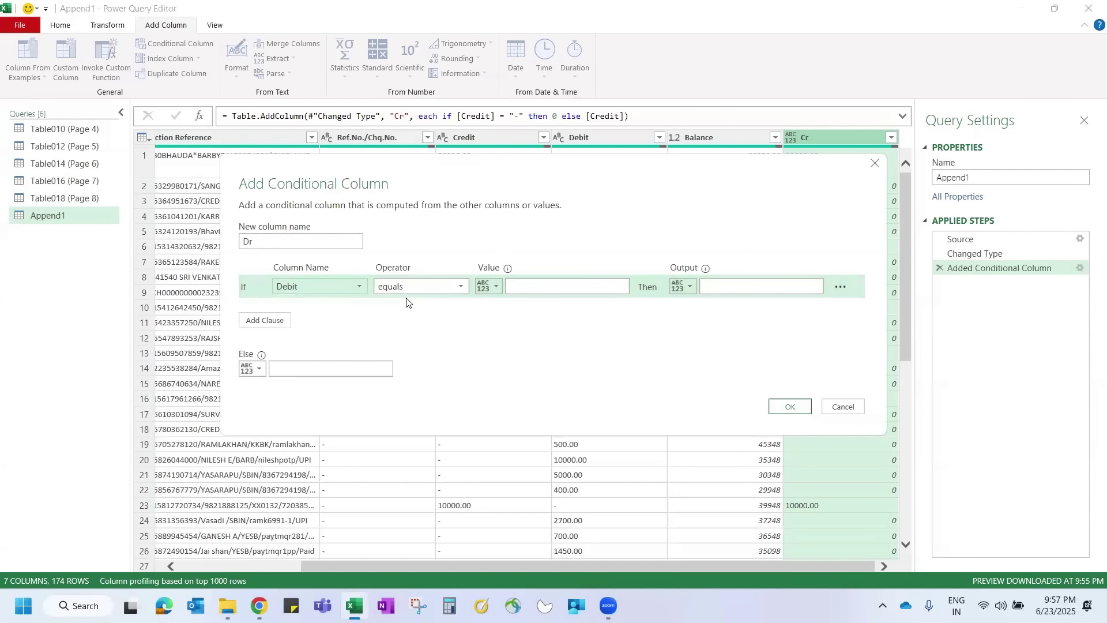
{"action": "left_click", "coordinate": [545, 288]}
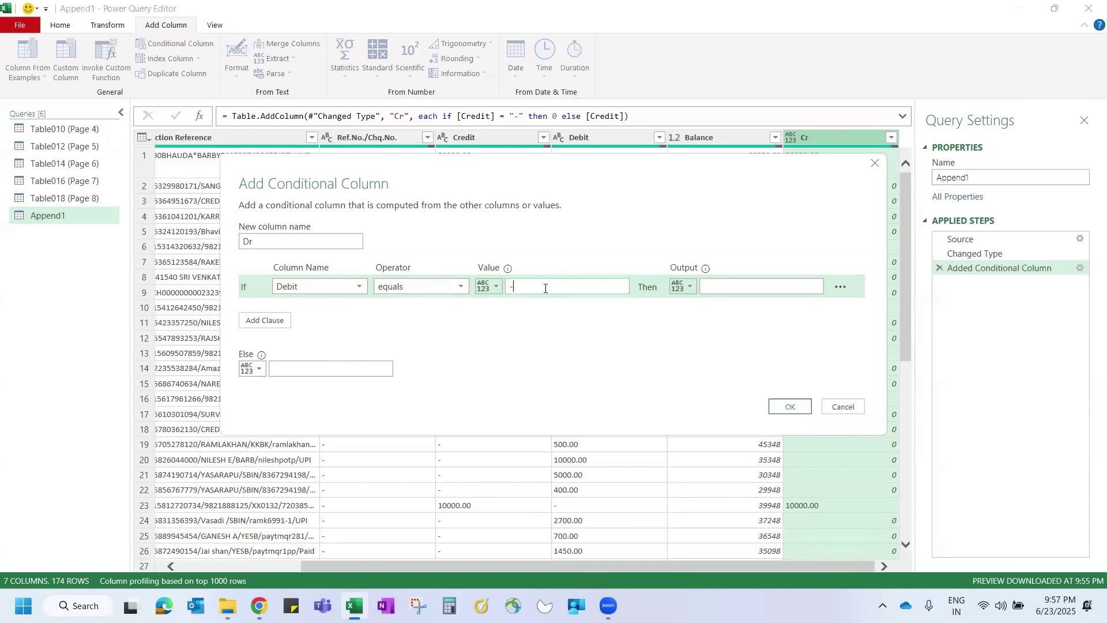
{"action": "type", "text": "-"}
{"action": "left_click", "coordinate": [708, 286]}
{"action": "type", "text": "0"}
{"action": "left_click", "coordinate": [259, 368]}
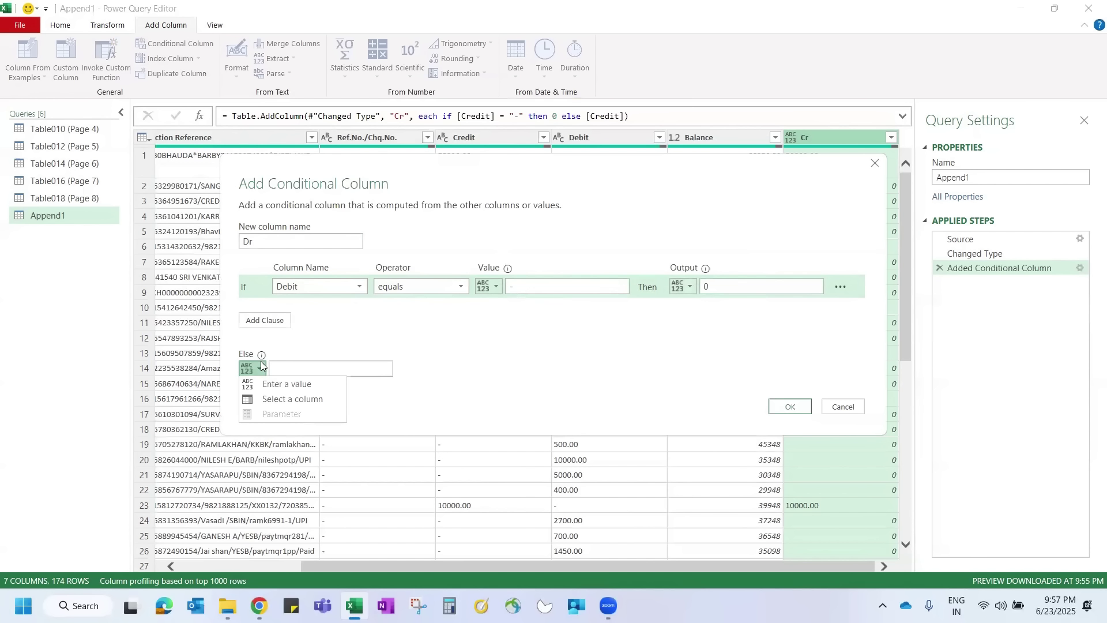
{"action": "left_click", "coordinate": [276, 398]}
{"action": "left_click", "coordinate": [309, 369]}
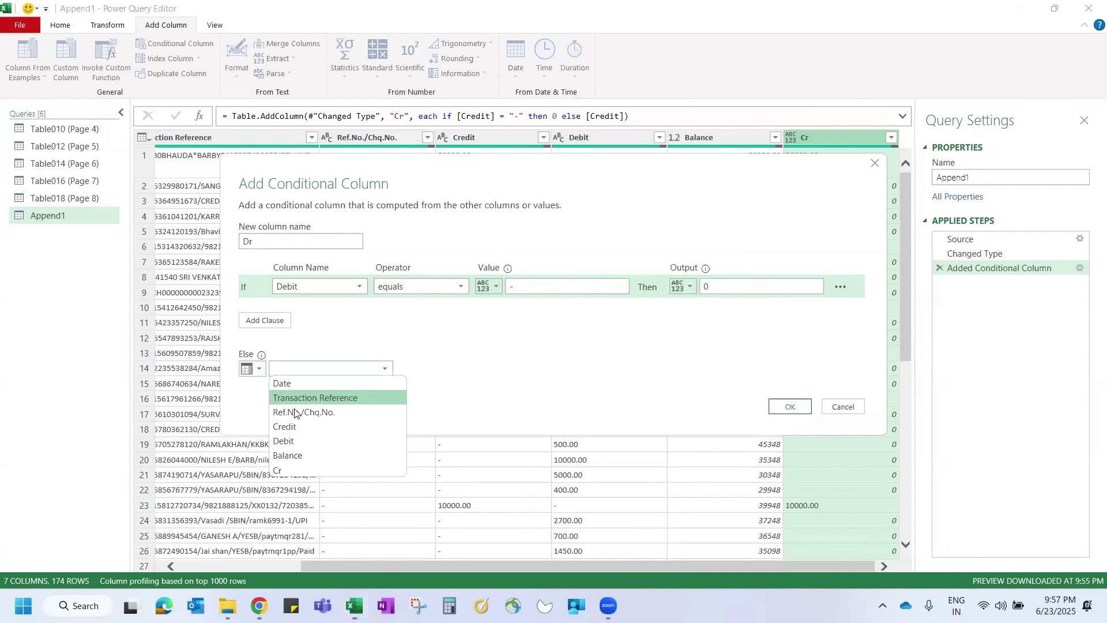
{"action": "left_click", "coordinate": [290, 441]}
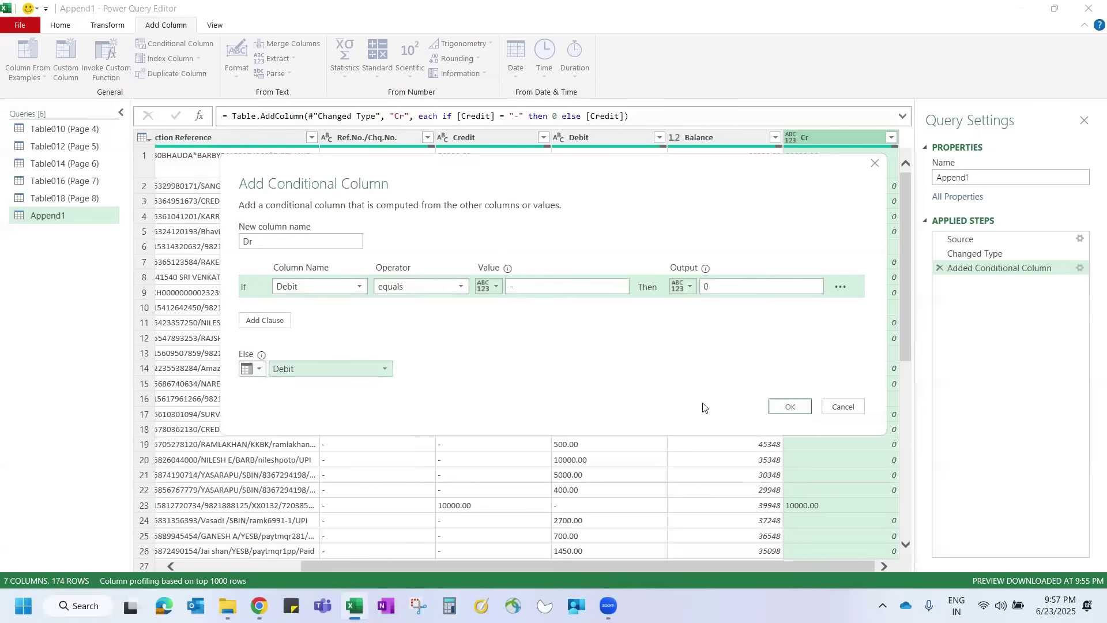
{"action": "left_click", "coordinate": [792, 406]}
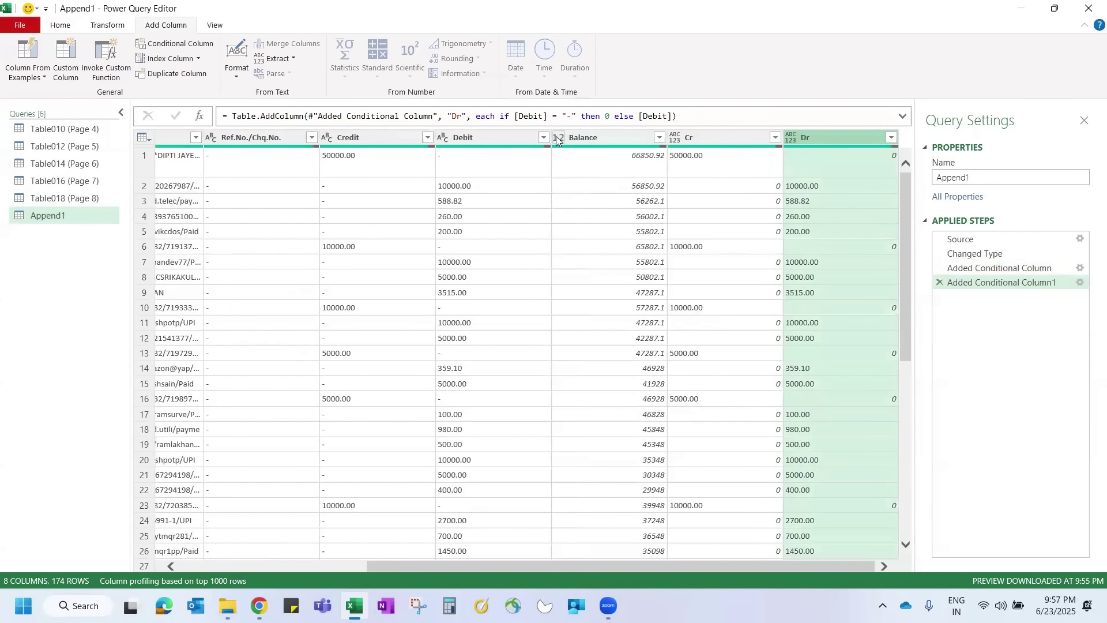
Change the data type of the Cr and Dr columns to Decimal Number
{"action": "left_click", "coordinate": [673, 138]}
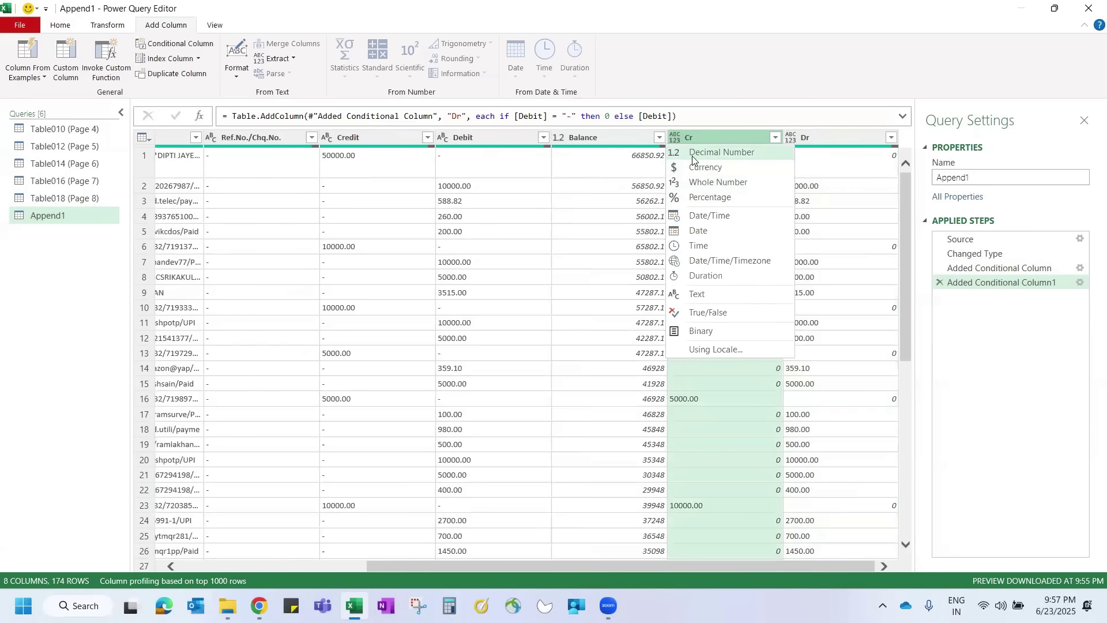
{"action": "left_click", "coordinate": [692, 154]}
{"action": "left_click", "coordinate": [799, 137]}
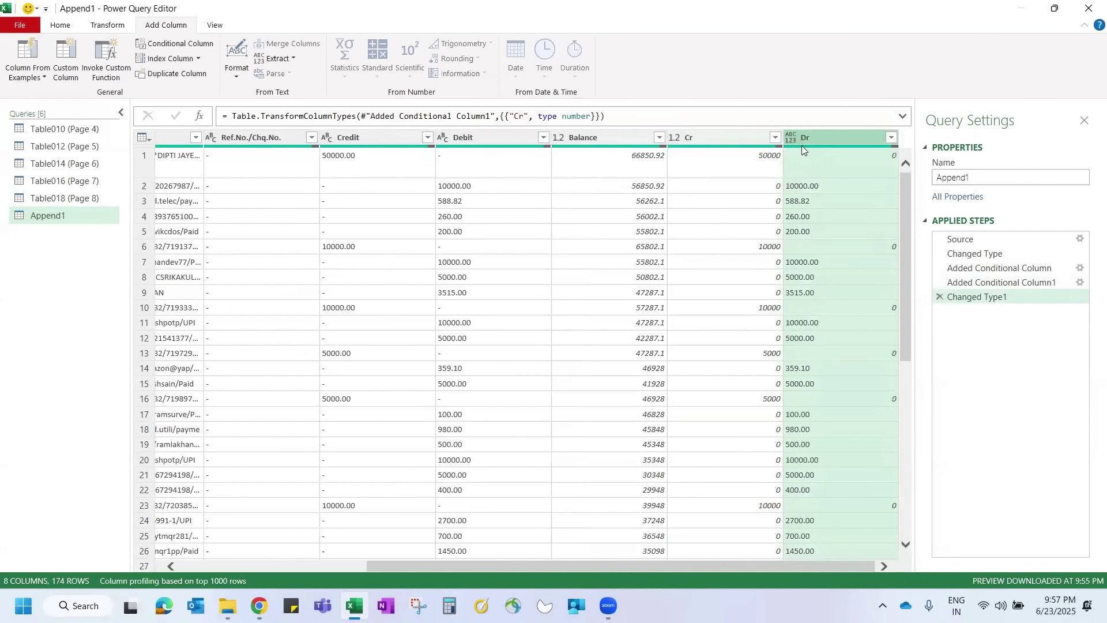
{"action": "left_click", "coordinate": [791, 139]}
{"action": "left_click", "coordinate": [808, 151]}
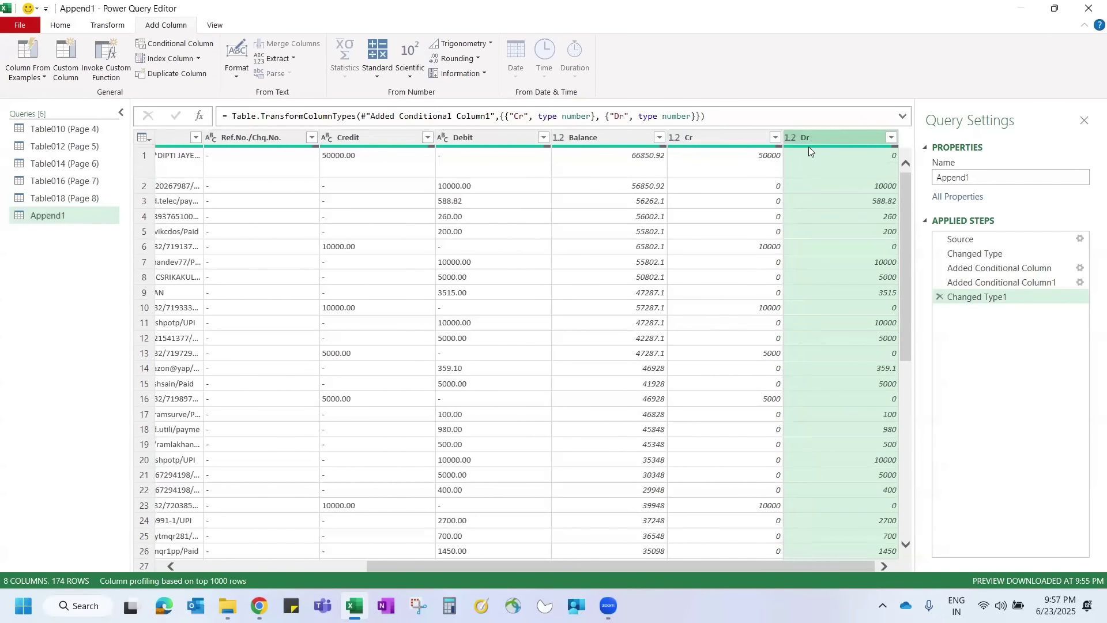
Remove the original Credit and Debit columns from Append1 and move the Balance column after Dr
{"action": "left_click", "coordinate": [358, 135]}
{"action": "left_click", "coordinate": [480, 137], "text": "ctrl"}
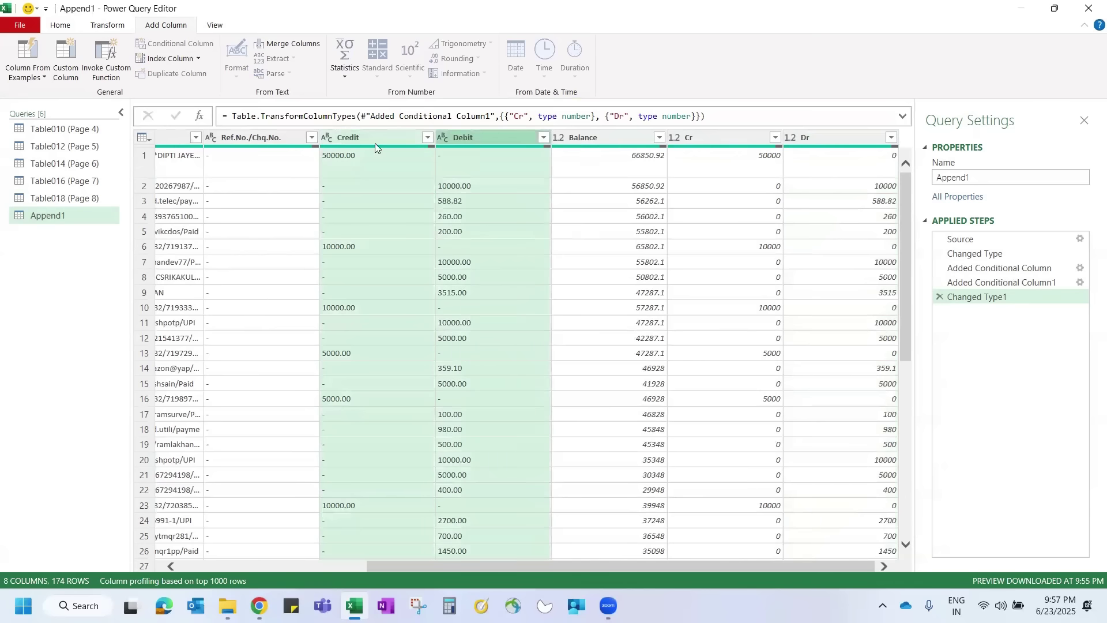
{"action": "left_click", "coordinate": [64, 25]}
{"action": "left_click", "coordinate": [211, 74]}
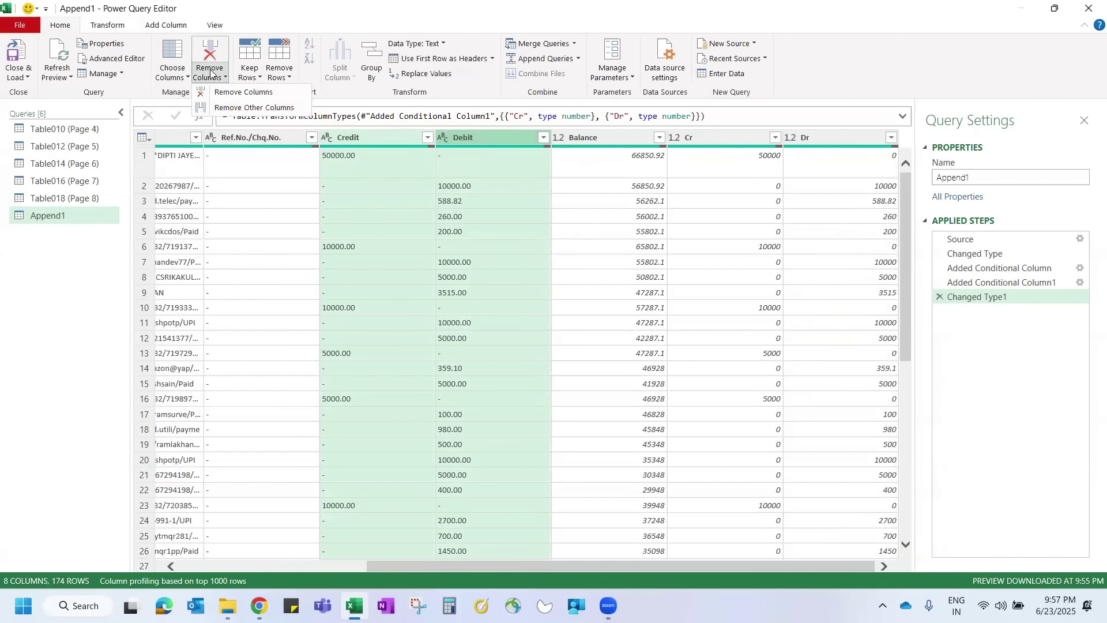
{"action": "left_click", "coordinate": [237, 94]}
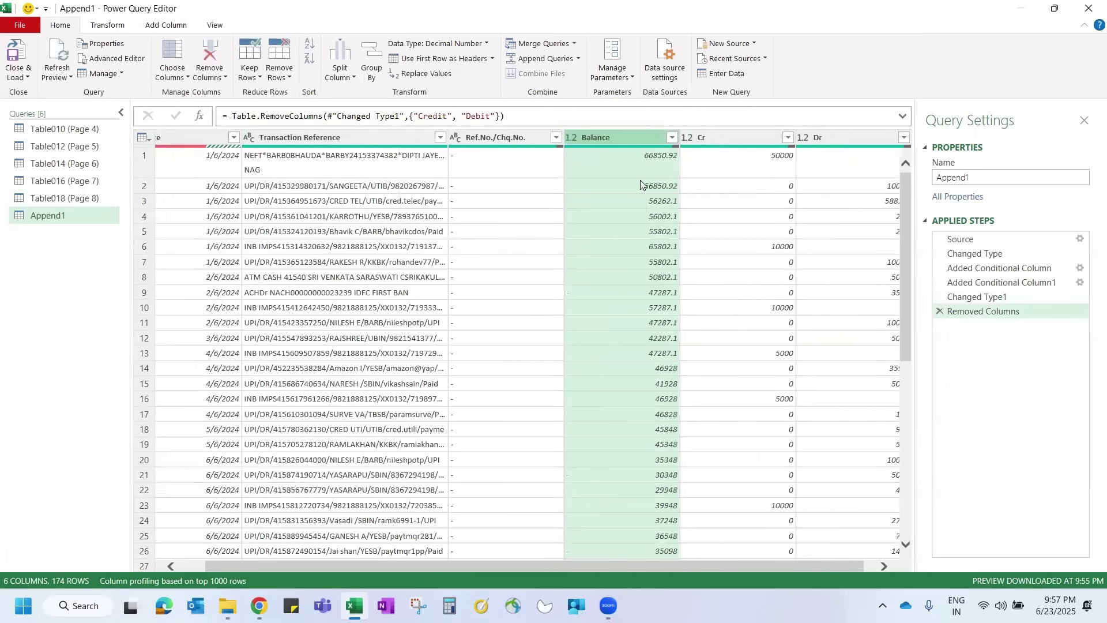
{"action": "left_click_drag", "start_coordinate": [577, 138], "coordinate": [923, 145]}
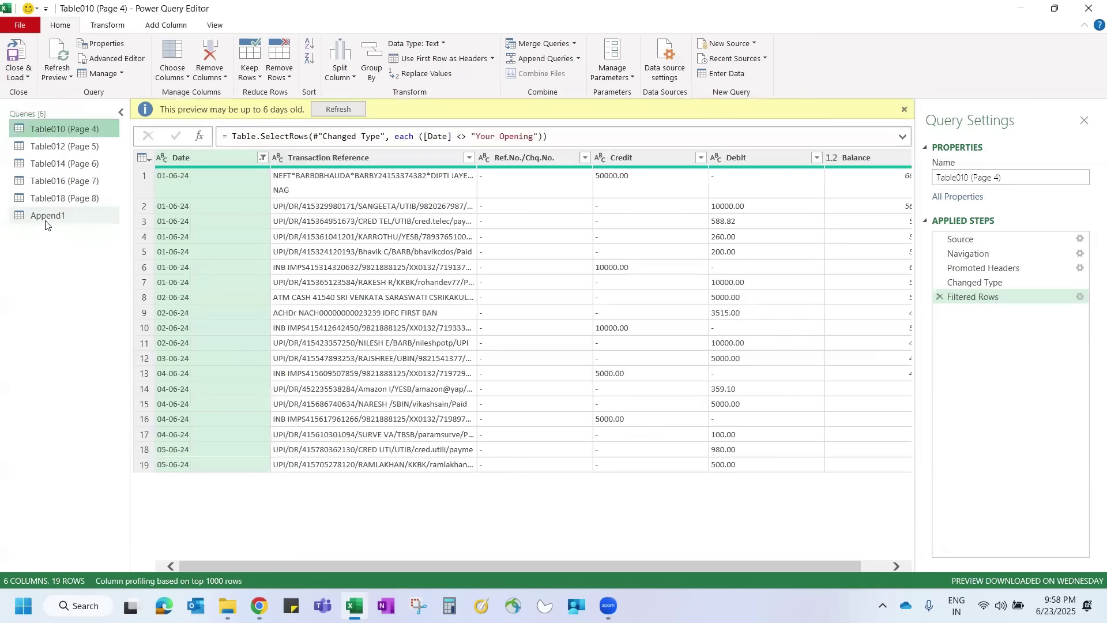
{"action": "left_click", "coordinate": [45, 221]}
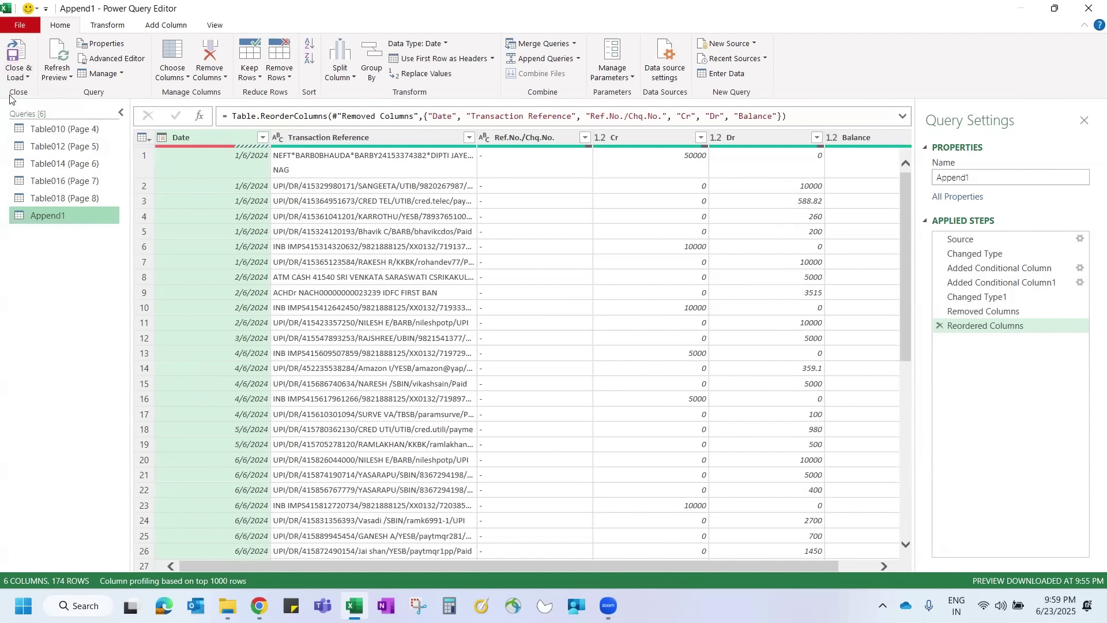
Close the query editor, load the queries into the workbook, and select the Date values down to the first gap on the Append1 sheet
{"action": "left_click", "coordinate": [14, 56]}
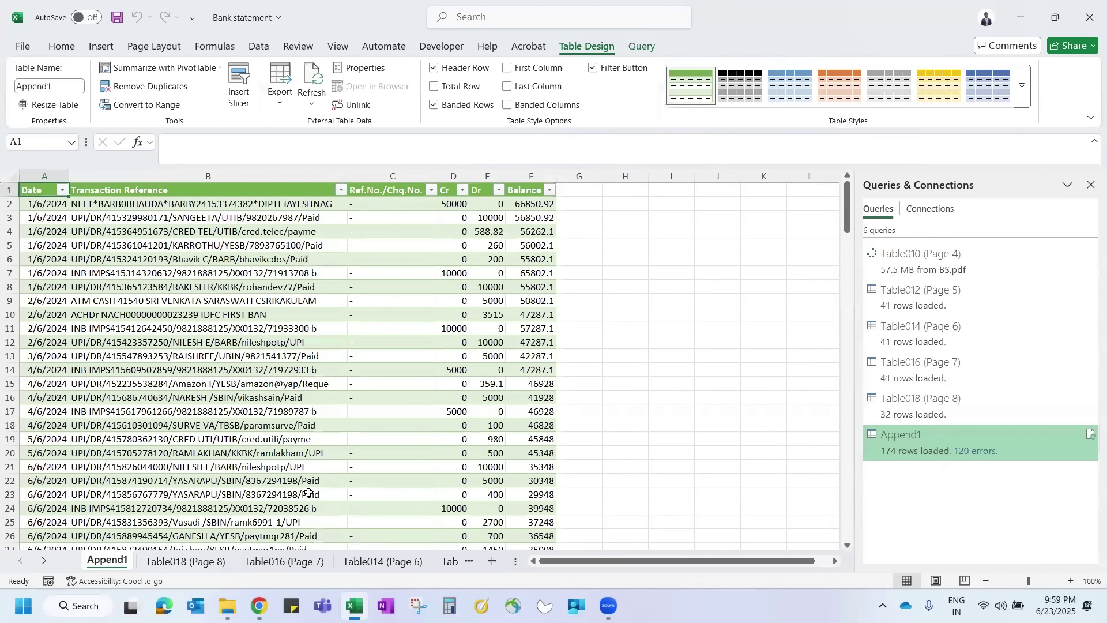
{"action": "key", "text": "Down"}
{"action": "key", "text": "ctrl+shift+Down"}
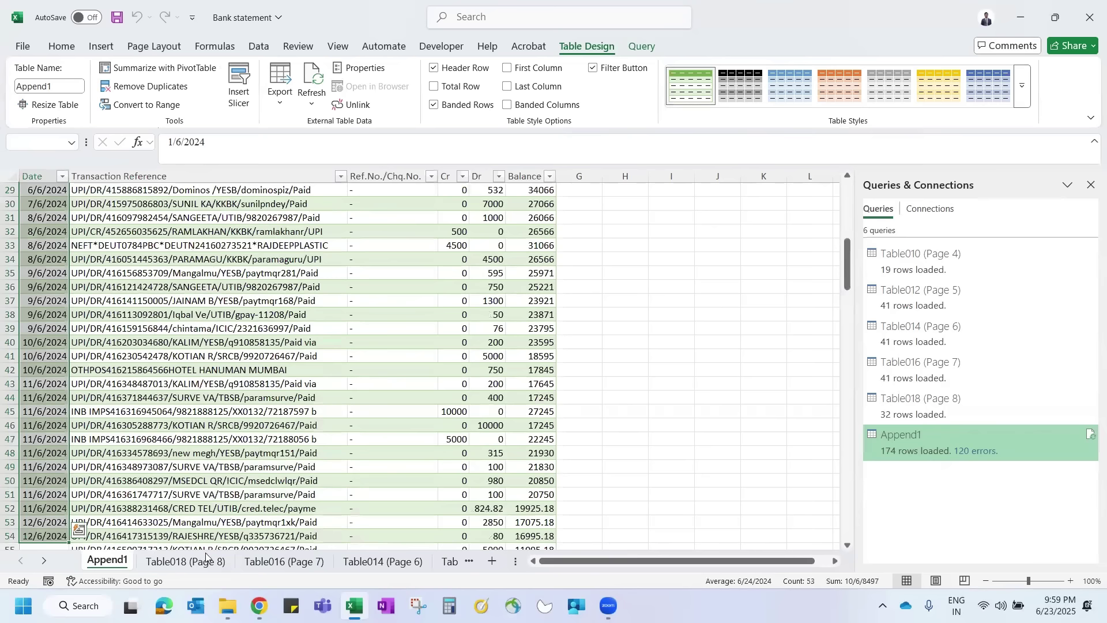
Change the Table018 (Page 8) query to load as a connection only, accepting deletion of its worksheet table
{"action": "left_click", "coordinate": [181, 560]}
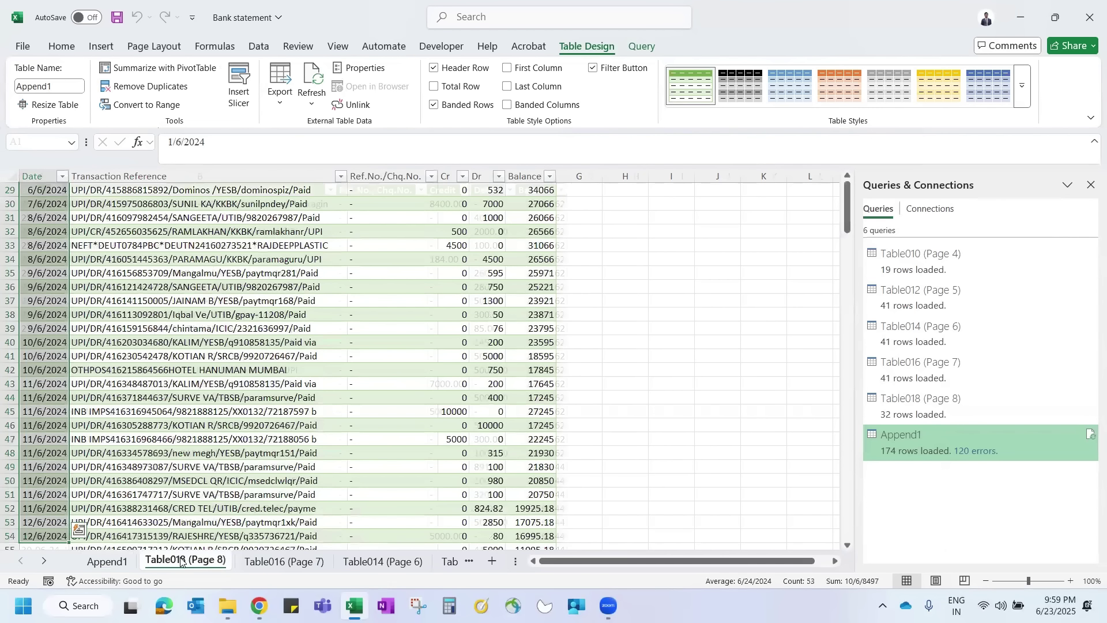
{"action": "right_click", "coordinate": [927, 400]}
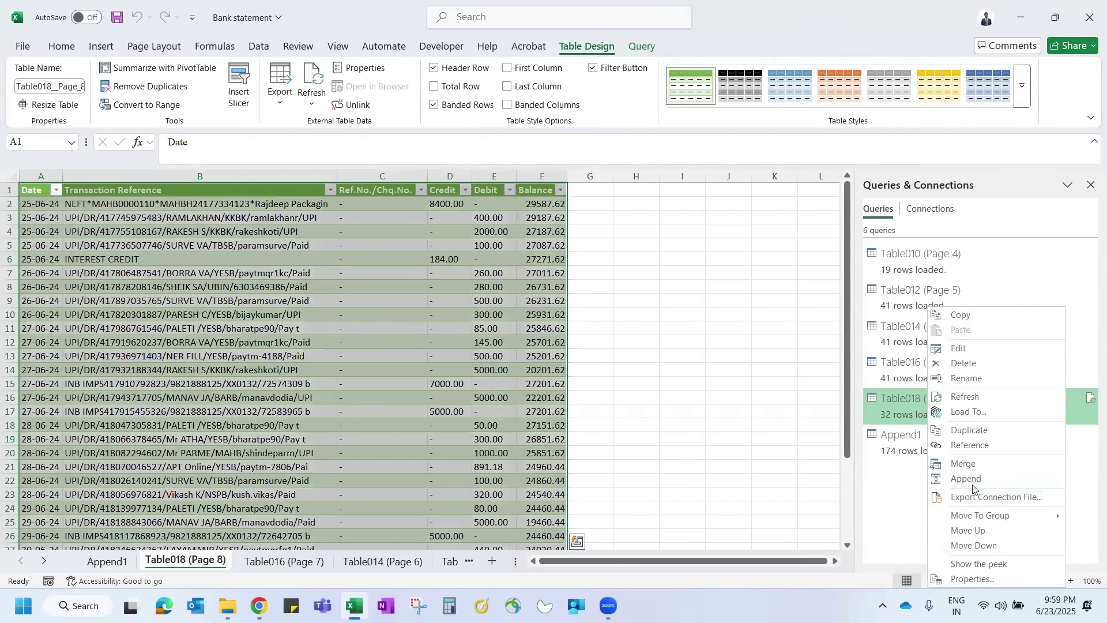
{"action": "left_click", "coordinate": [967, 412]}
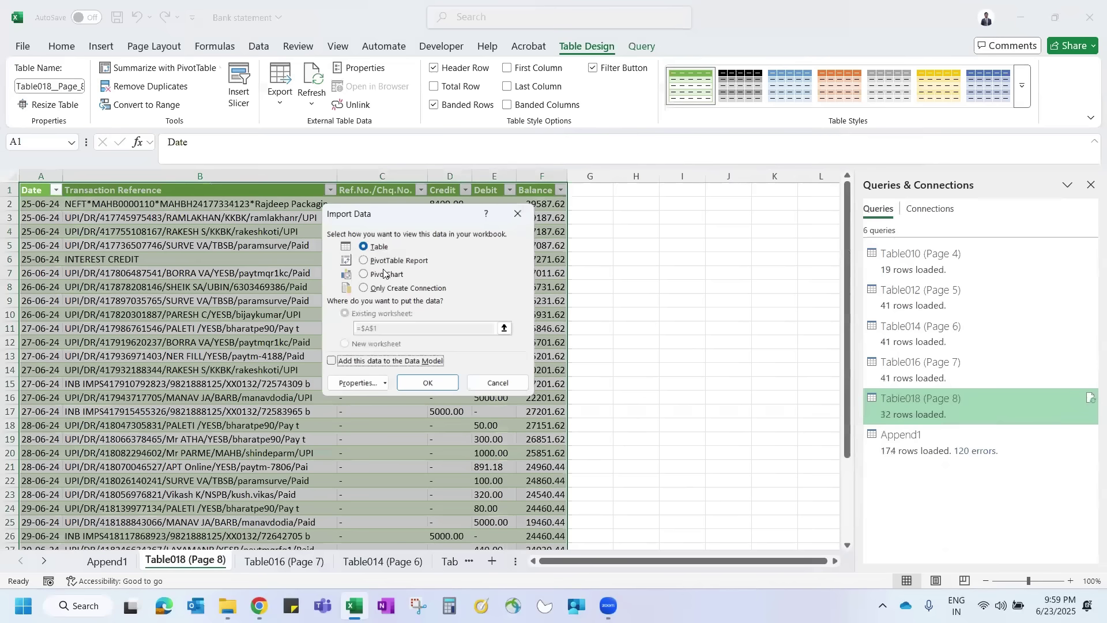
{"action": "left_click", "coordinate": [361, 287]}
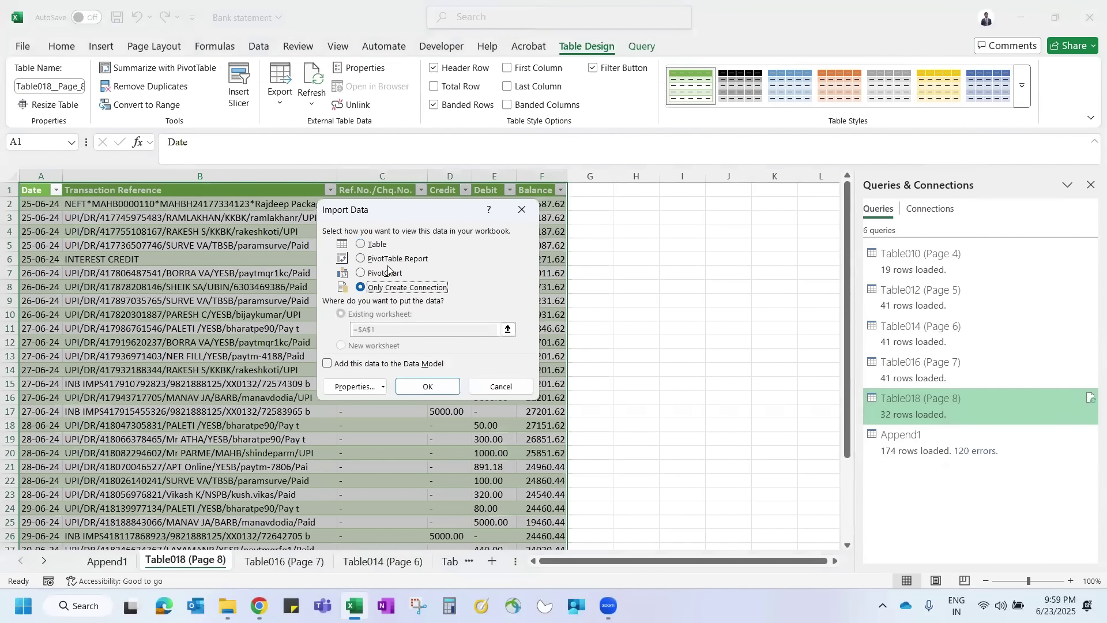
{"action": "left_click", "coordinate": [420, 392]}
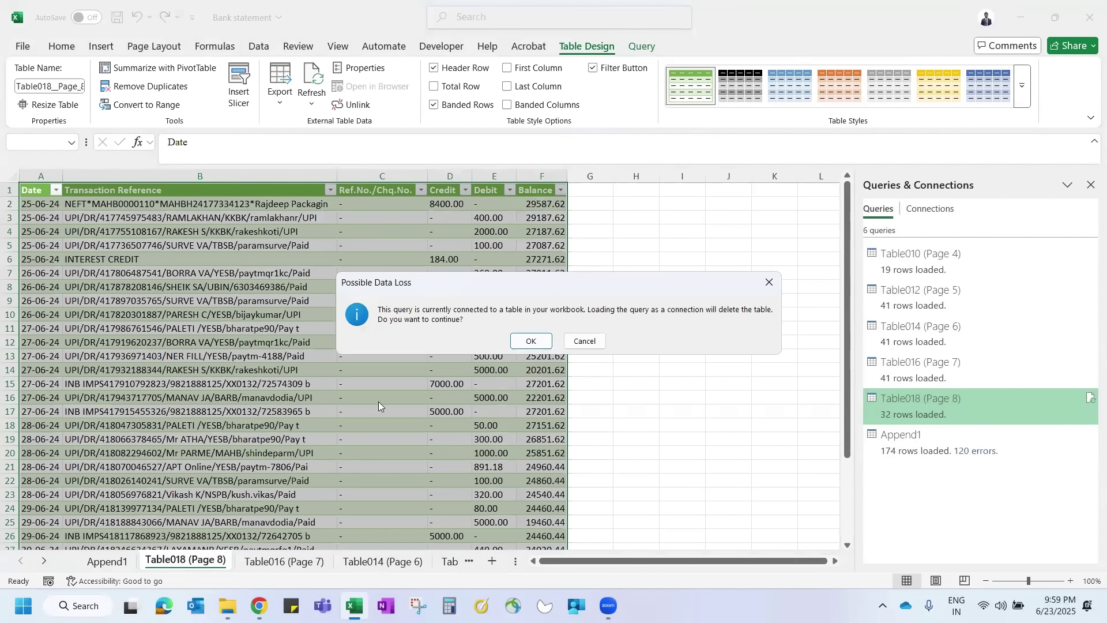
{"action": "left_click", "coordinate": [526, 341]}
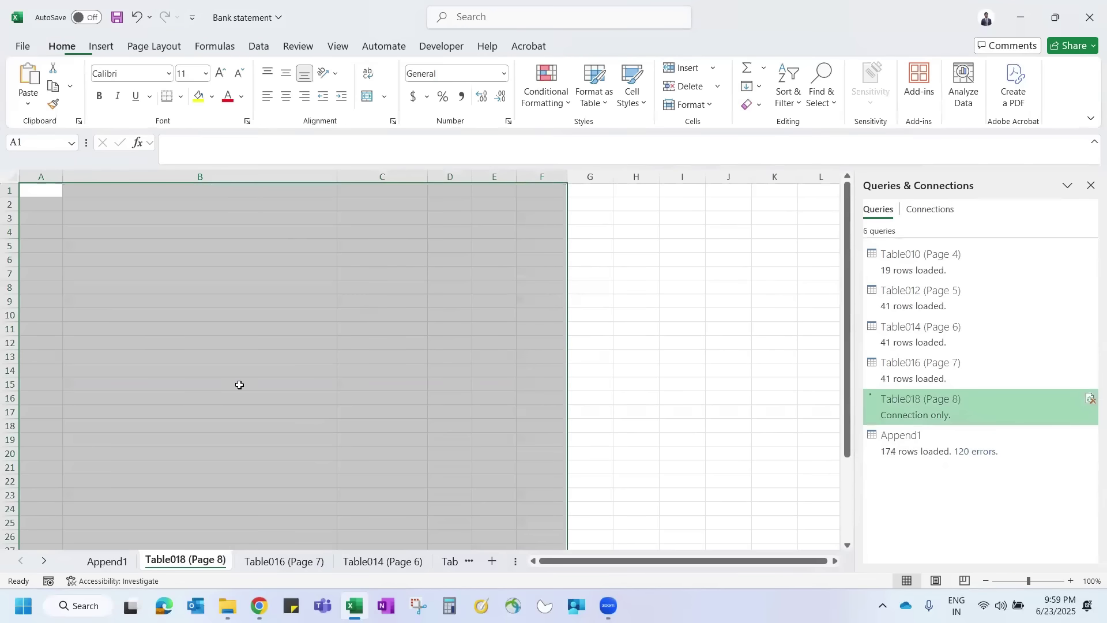
Change the Table016 (Page 7) query to Only Create Connection and accept the removal of its worksheet table
{"action": "right_click", "coordinate": [271, 562]}
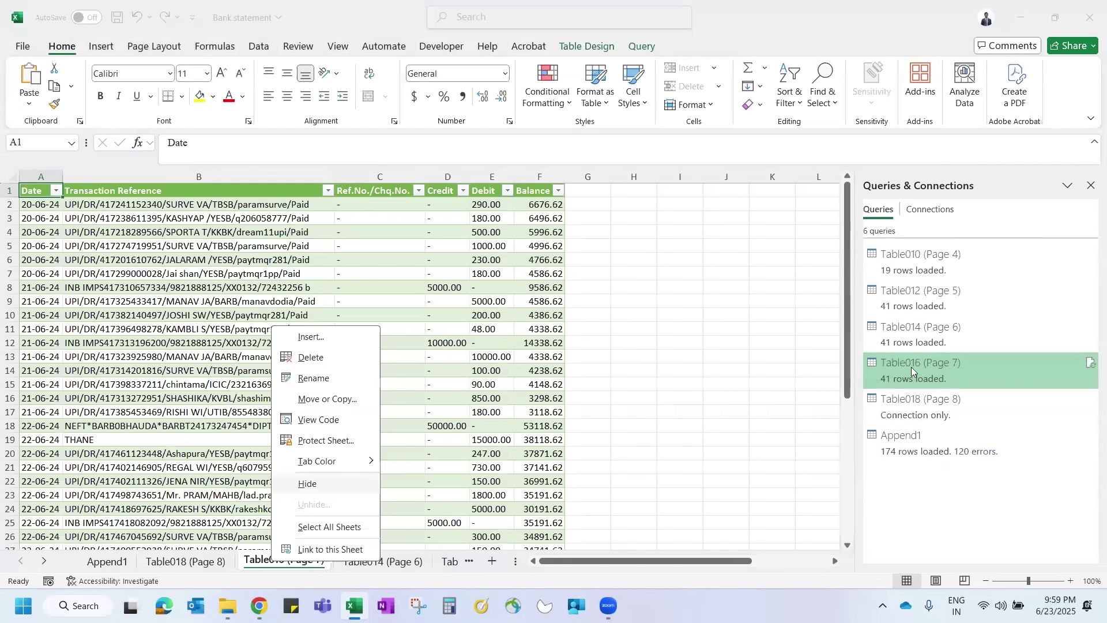
{"action": "right_click", "coordinate": [910, 367]}
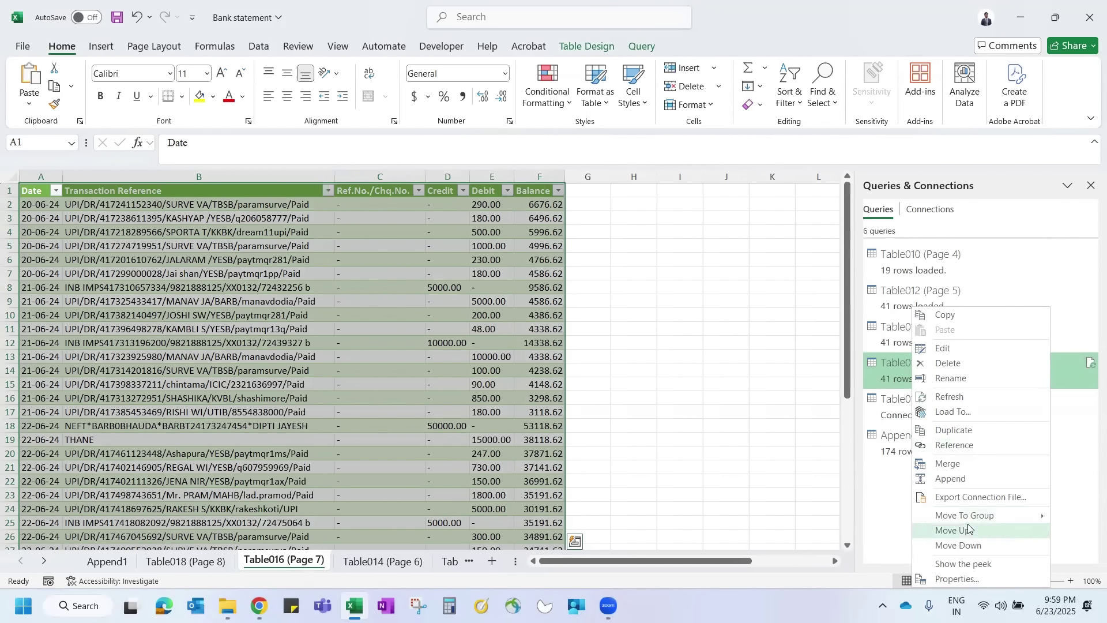
{"action": "left_click", "coordinate": [950, 412]}
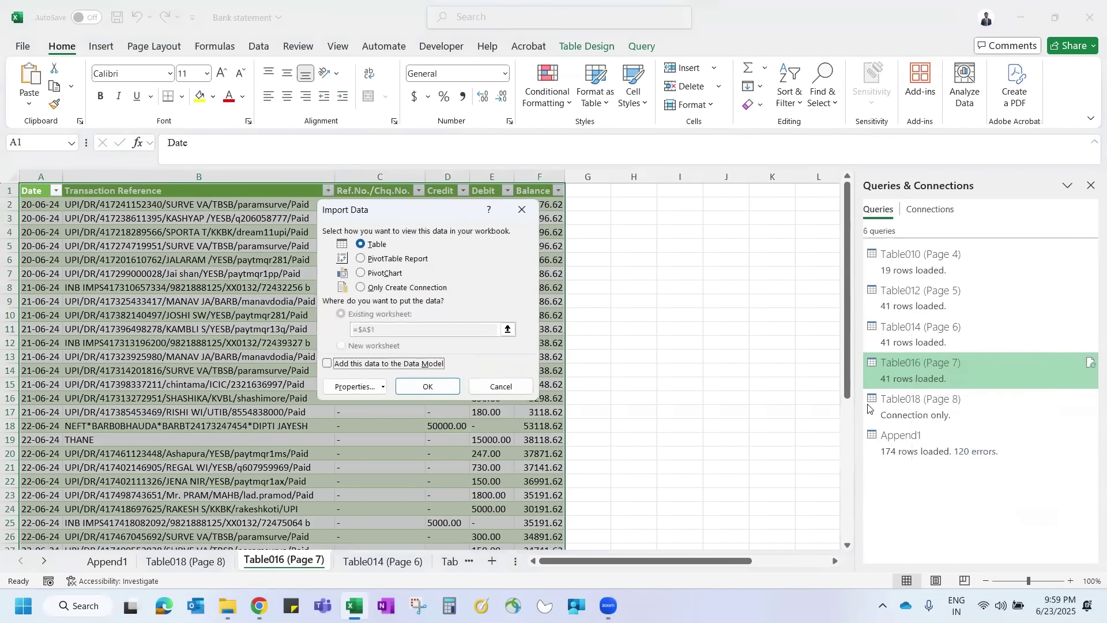
{"action": "left_click", "coordinate": [397, 287]}
{"action": "left_click", "coordinate": [431, 384]}
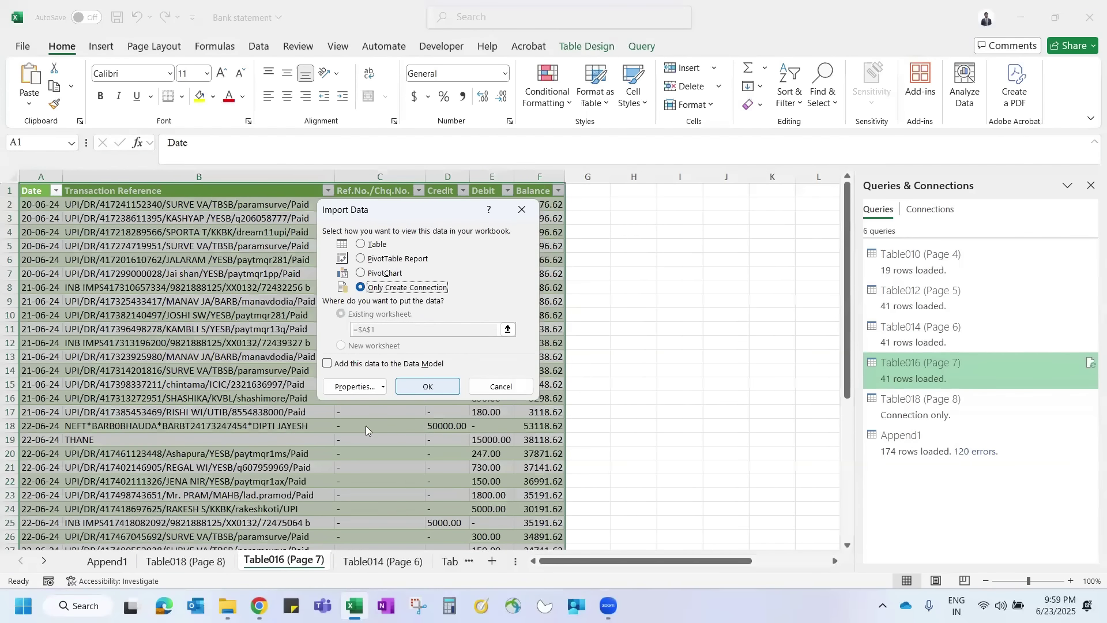
{"action": "left_click", "coordinate": [524, 342]}
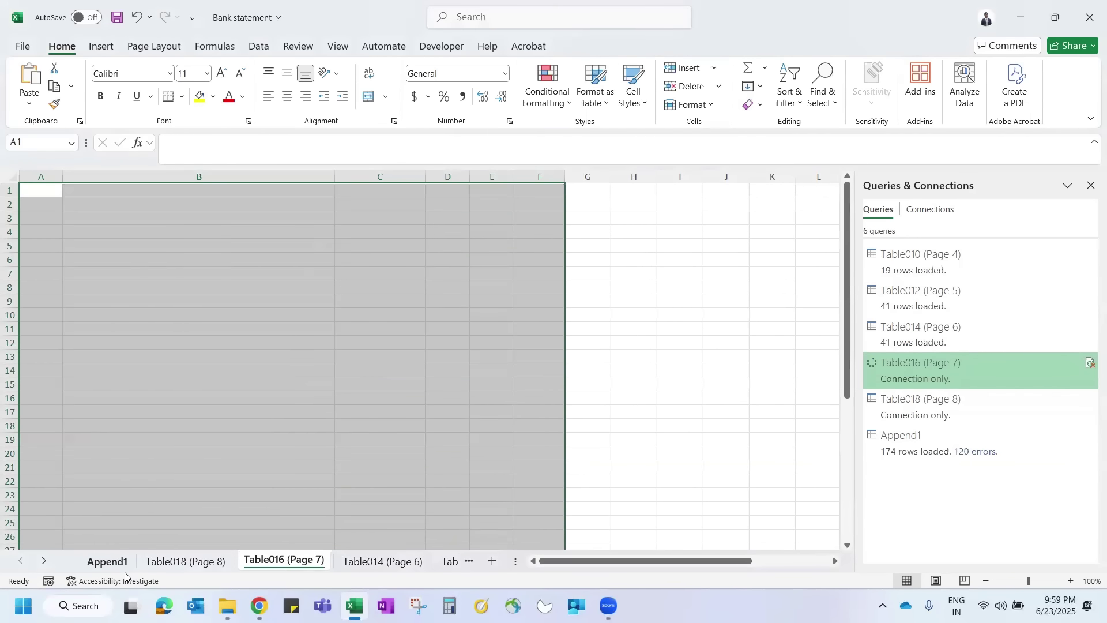
Look through the source table sheets to check which still hold loaded data, and return to the Append1 sheet
{"action": "left_click", "coordinate": [107, 560]}
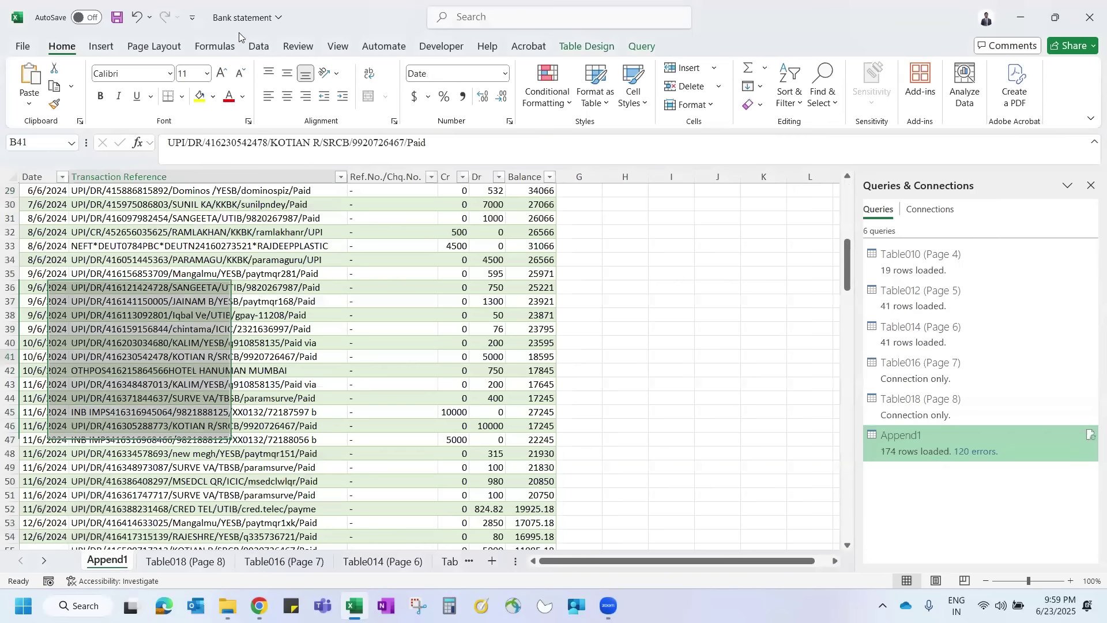
{"action": "left_click", "coordinate": [378, 570]}
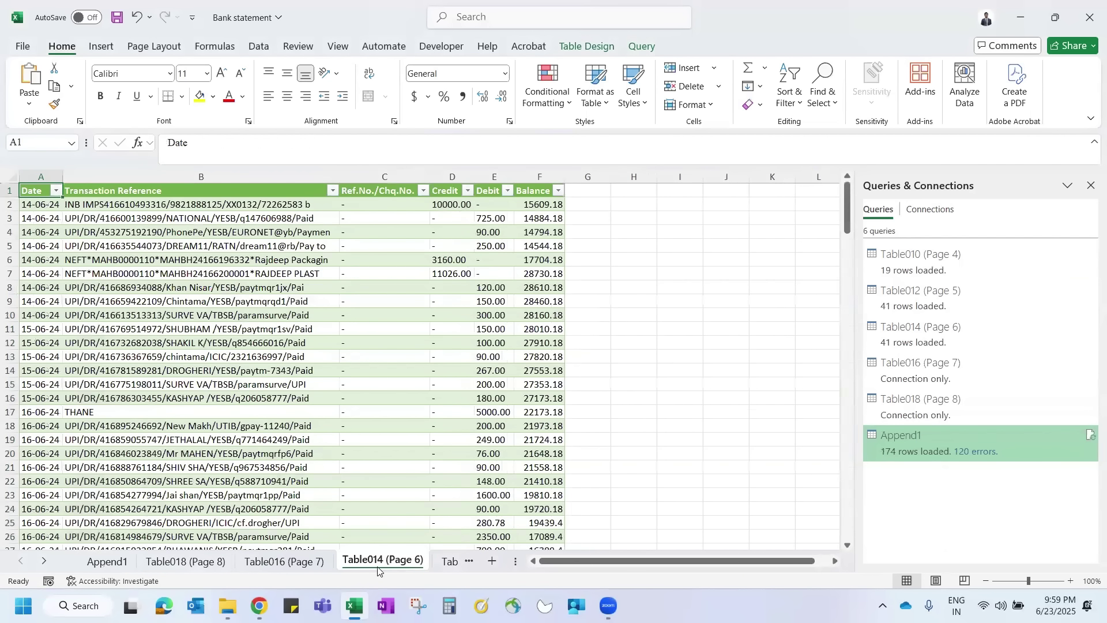
{"action": "key", "text": "ctrl+Page_Down"}
{"action": "key", "text": "ctrl+Page_Down"}
{"action": "key", "text": "ctrl+Page_Up"}
{"action": "key", "text": "ctrl+Page_Up"}
{"action": "key", "text": "ctrl+Page_Up"}
{"action": "key", "text": "ctrl+Page_Up"}
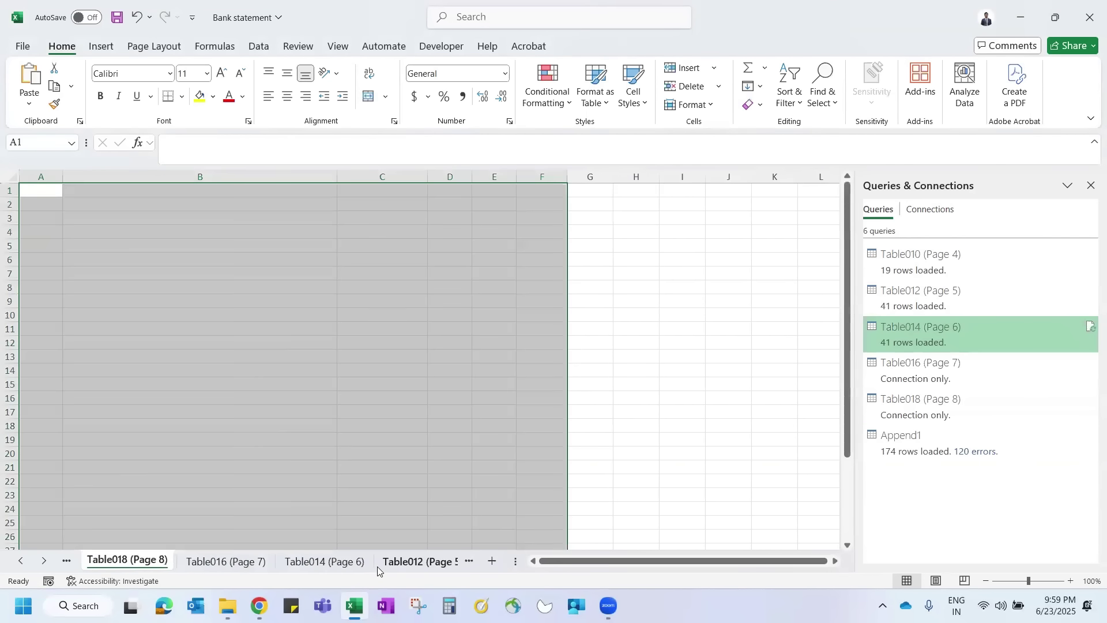
{"action": "left_click", "coordinate": [225, 560]}
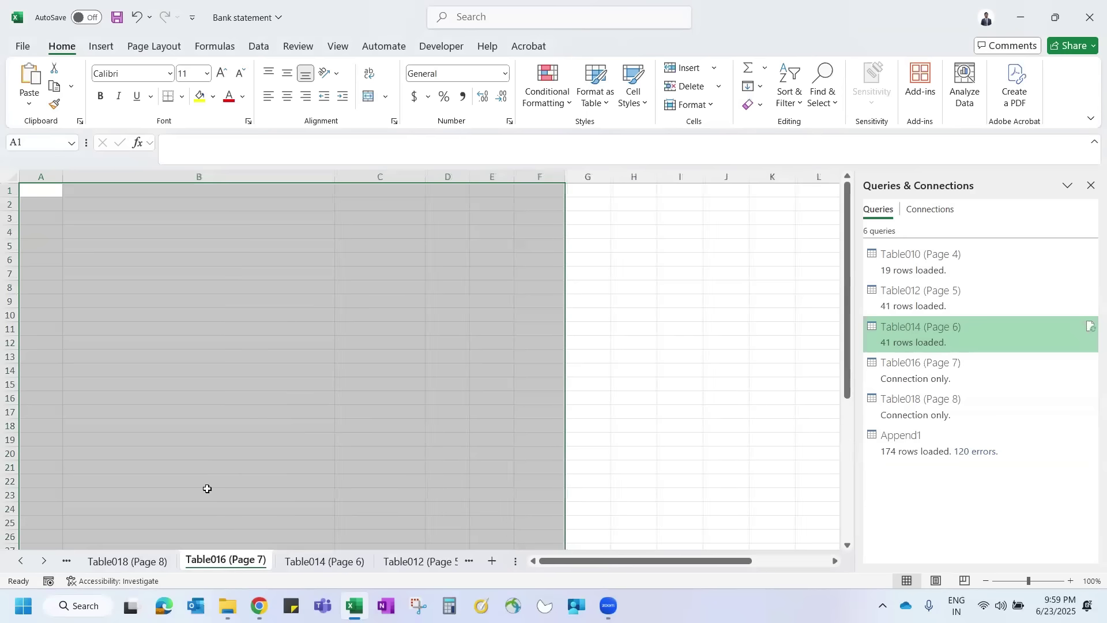
{"action": "key", "text": "ctrl+Page_Up"}
{"action": "key", "text": "ctrl+Page_Up"}
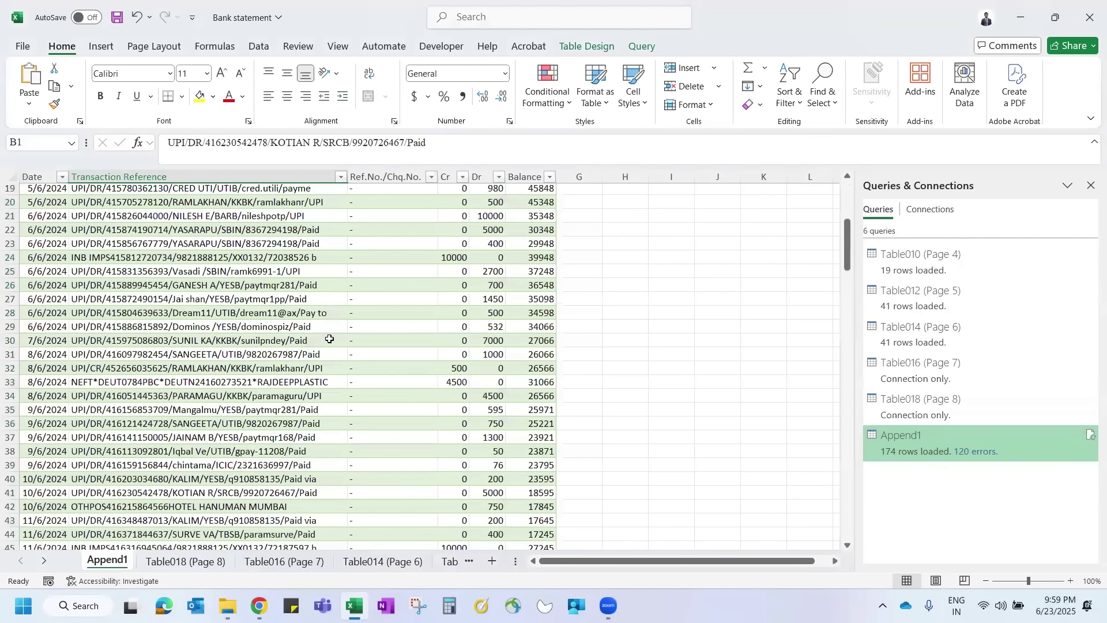
Select all Cr and Dr values on the Append1 sheet to check that they are numeric
{"action": "key", "text": "Down"}
{"action": "key", "text": "Right"}
{"action": "key", "text": "Right"}
{"action": "key", "text": "shift+Right"}
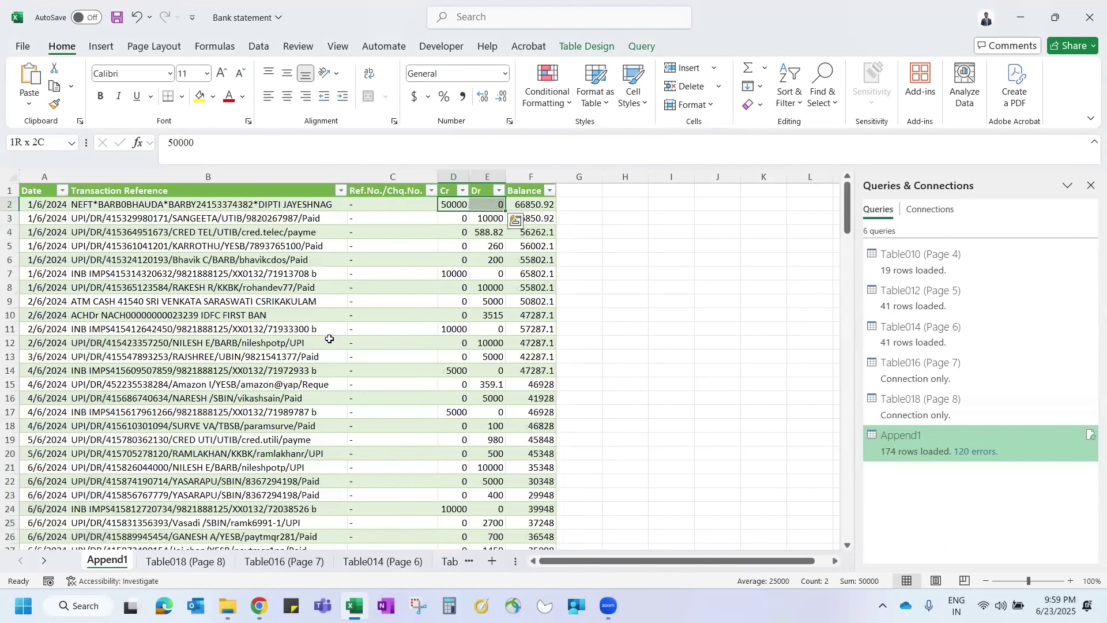
{"action": "key", "text": "ctrl+shift+Down"}
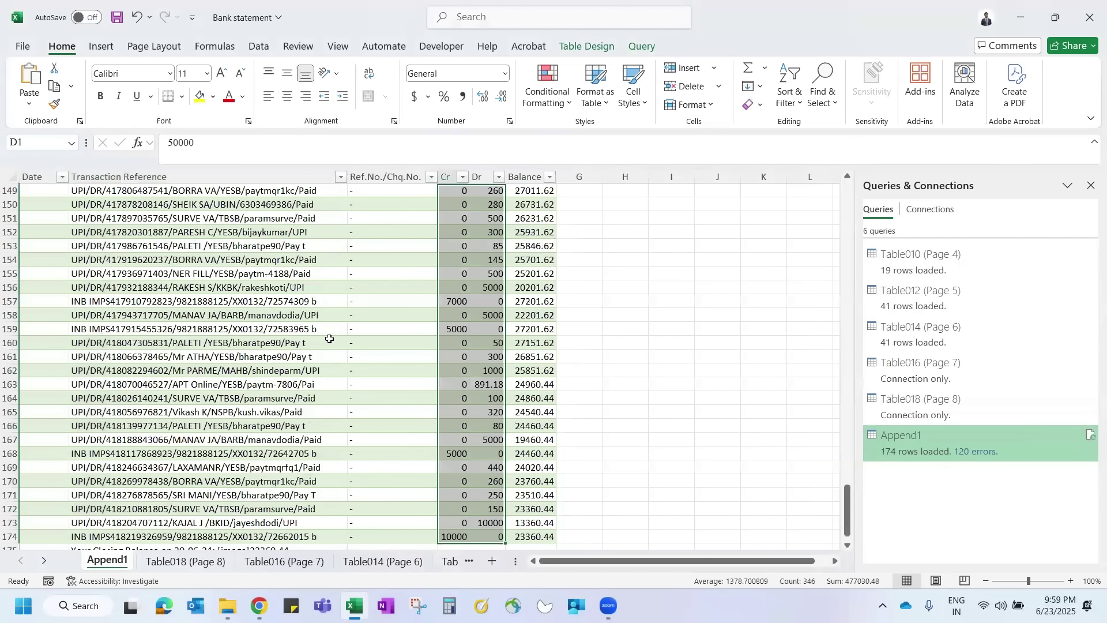
Format the Balance values on the Append1 sheet with thousands separators and two decimals
{"action": "key", "text": "Right"}
{"action": "key", "text": "Right"}
{"action": "key", "text": "ctrl+shift+Down"}
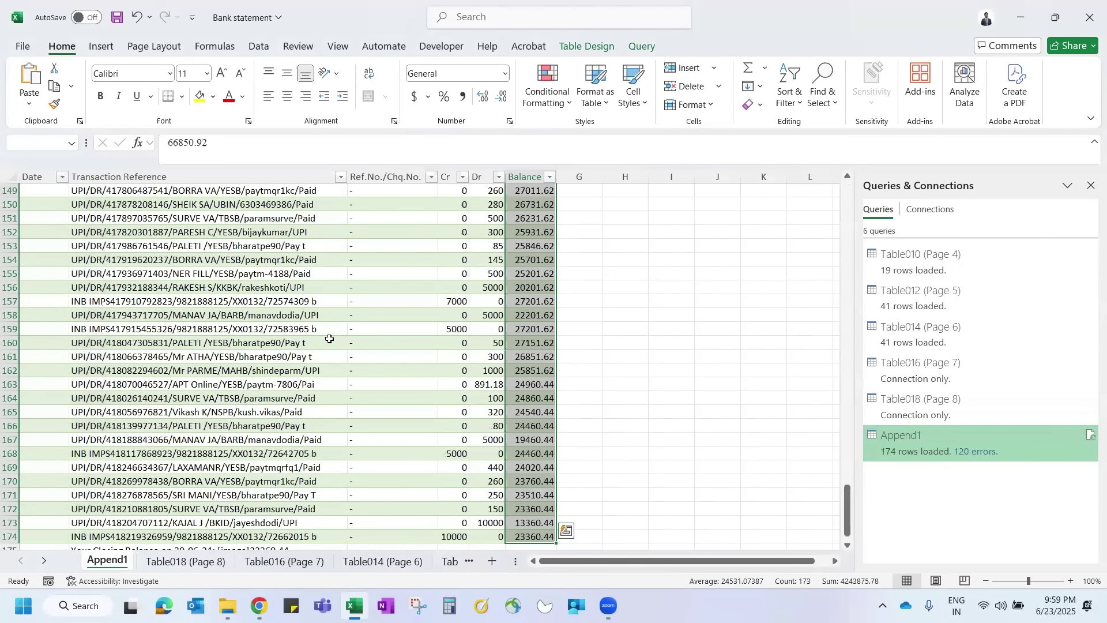
Check the Date column on Append1 from its first value down to the first empty cell
{"action": "key", "text": "ctrl+Up"}
{"action": "key", "text": "Down"}
{"action": "key", "text": "ctrl+shift+Down"}
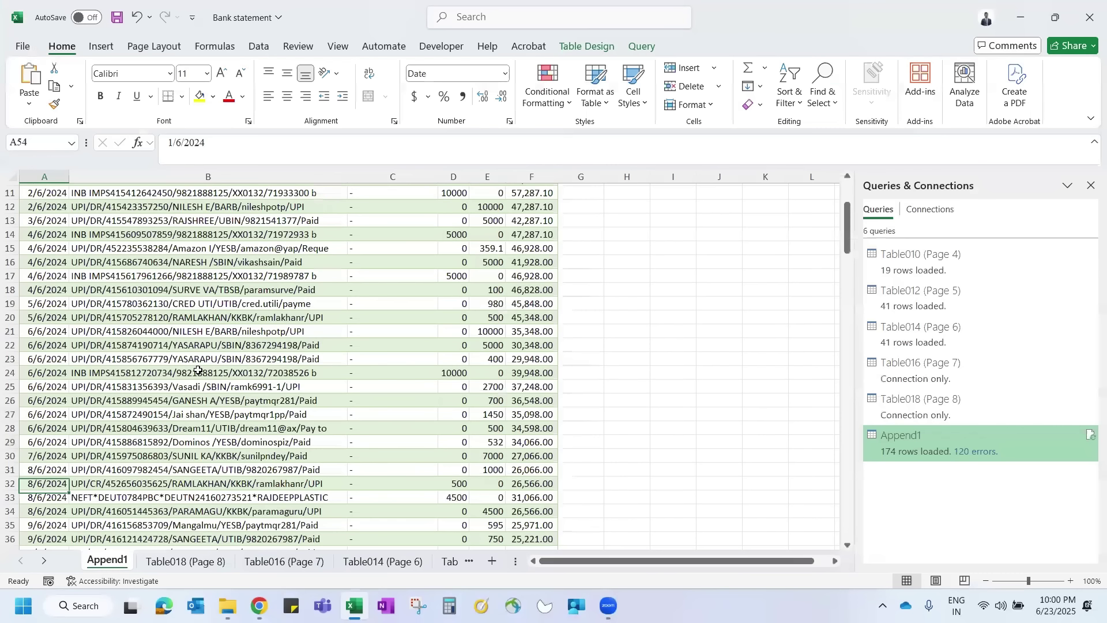
{"action": "key", "text": "Down"}
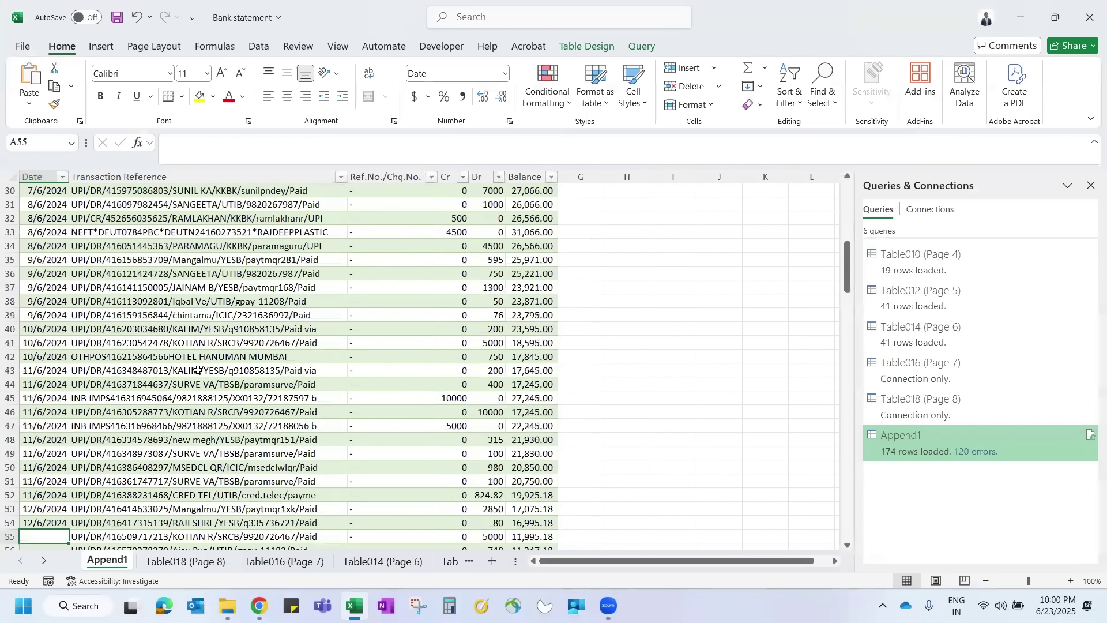
{"action": "key", "text": "ctrl+Up"}
{"action": "key", "text": "ctrl+Up"}
{"action": "key", "text": "Down"}
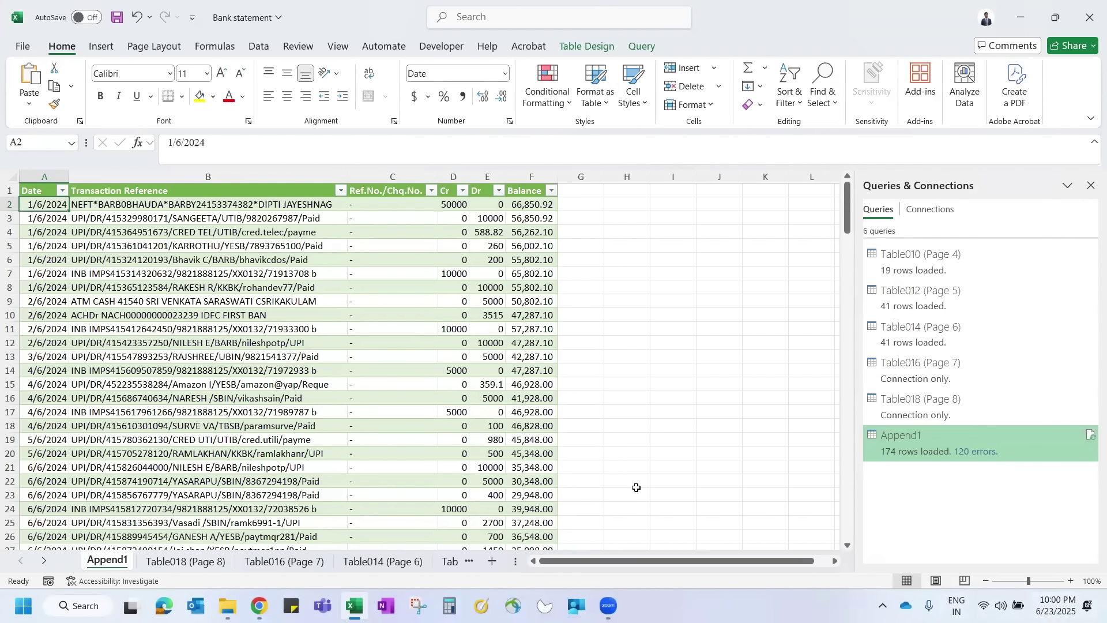
Review the months and blanks offered in the Date column's filter list, and close it without filtering
{"action": "key", "text": "Up"}
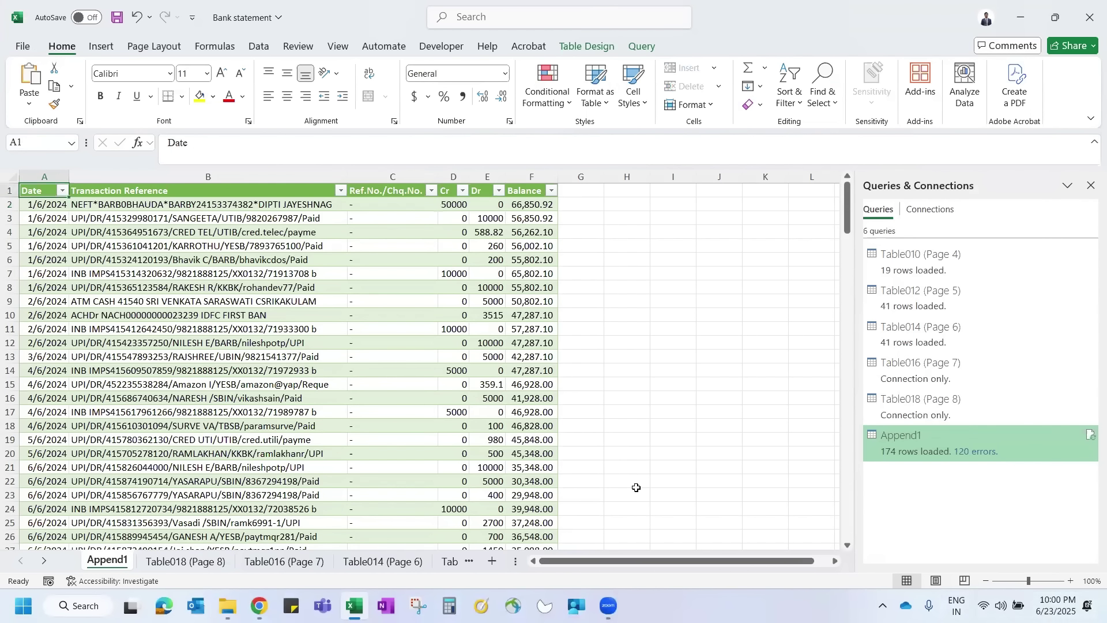
{"action": "key", "text": "alt+Down"}
{"action": "scroll", "coordinate": [105, 435], "scroll_direction": "down", "scroll_amount": 3}
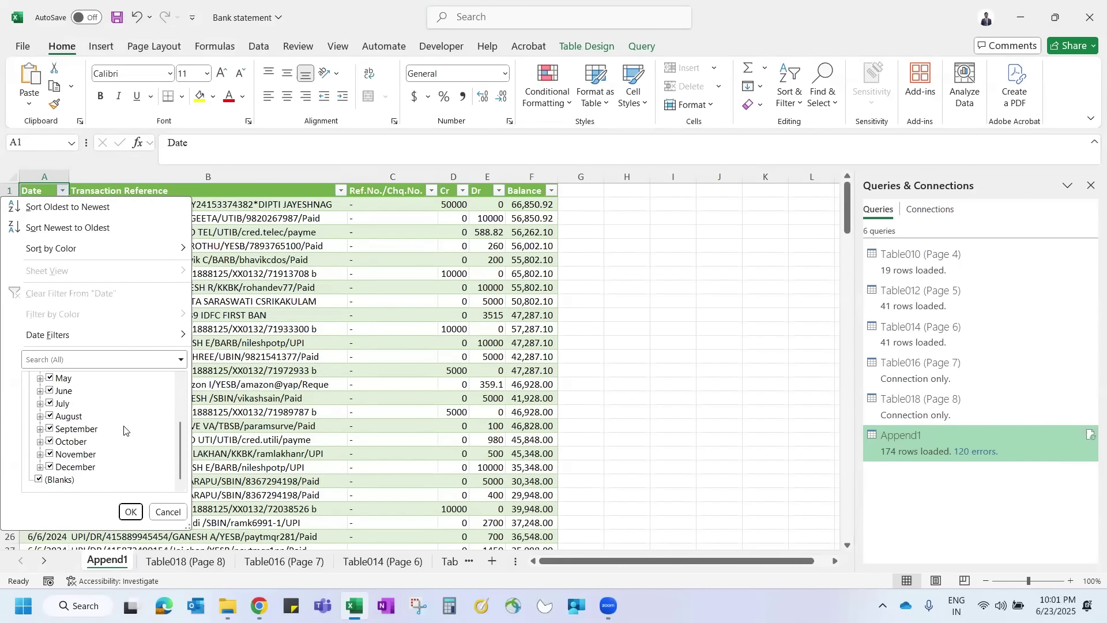
{"action": "key", "text": "Escape"}
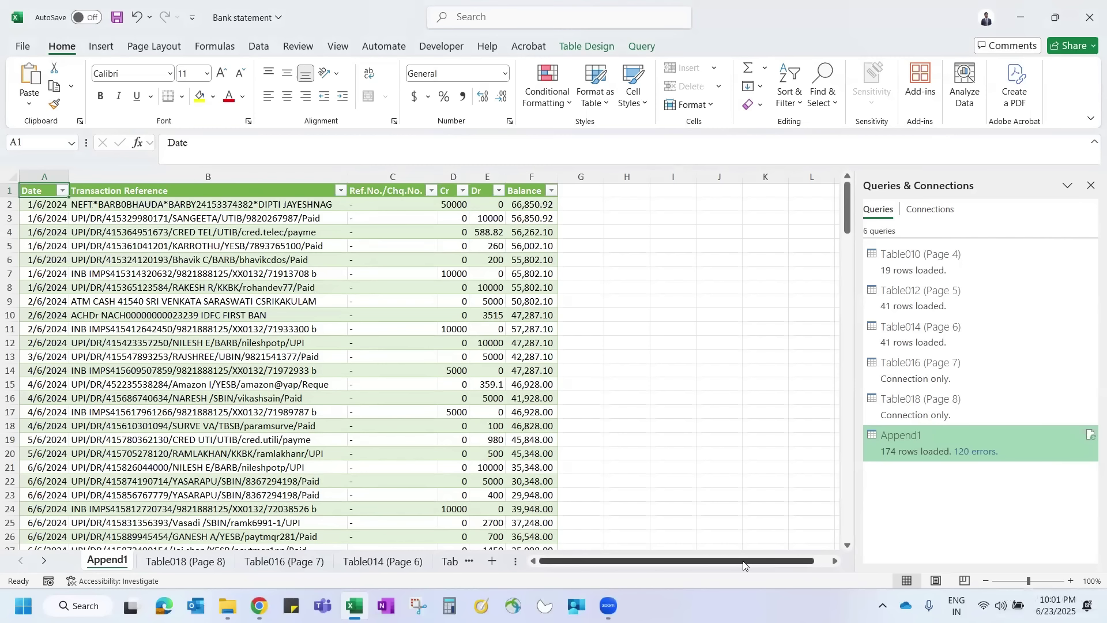
Examine the empty Date cells below the last filled date on Append1, and return to the header row
{"action": "key", "text": "ctrl+Down"}
{"action": "key", "text": "Down"}
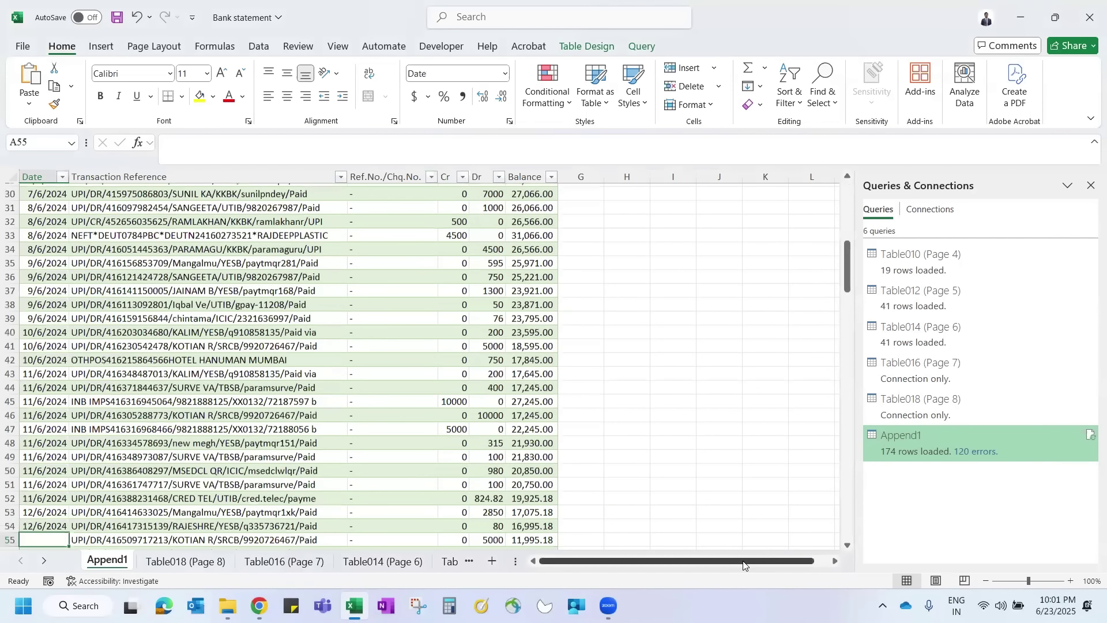
{"action": "key", "text": "ctrl+Down"}
{"action": "key", "text": "ctrl+Up"}
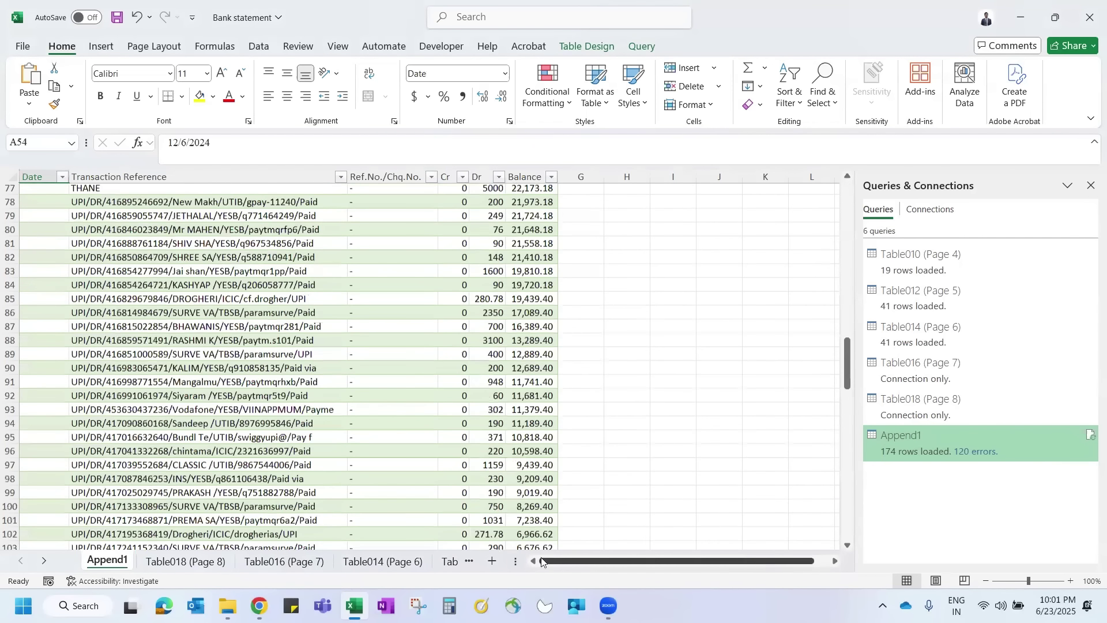
{"action": "key", "text": "ctrl+Up"}
{"action": "key", "text": "Down"}
{"action": "key", "text": "ctrl+shift+Down"}
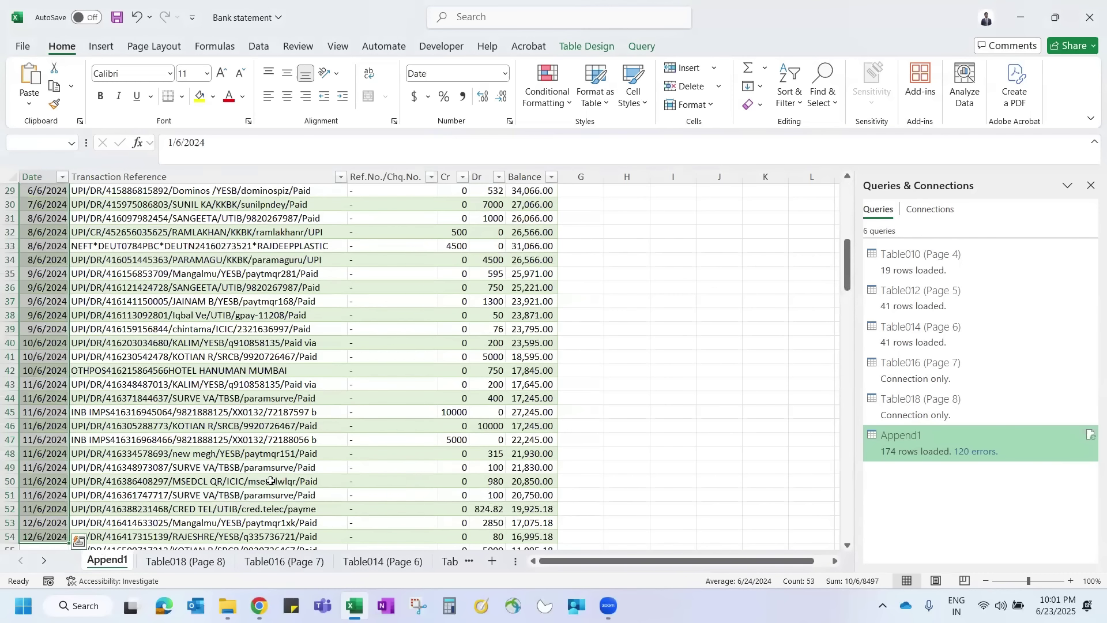
{"action": "key", "text": "ctrl+Up"}
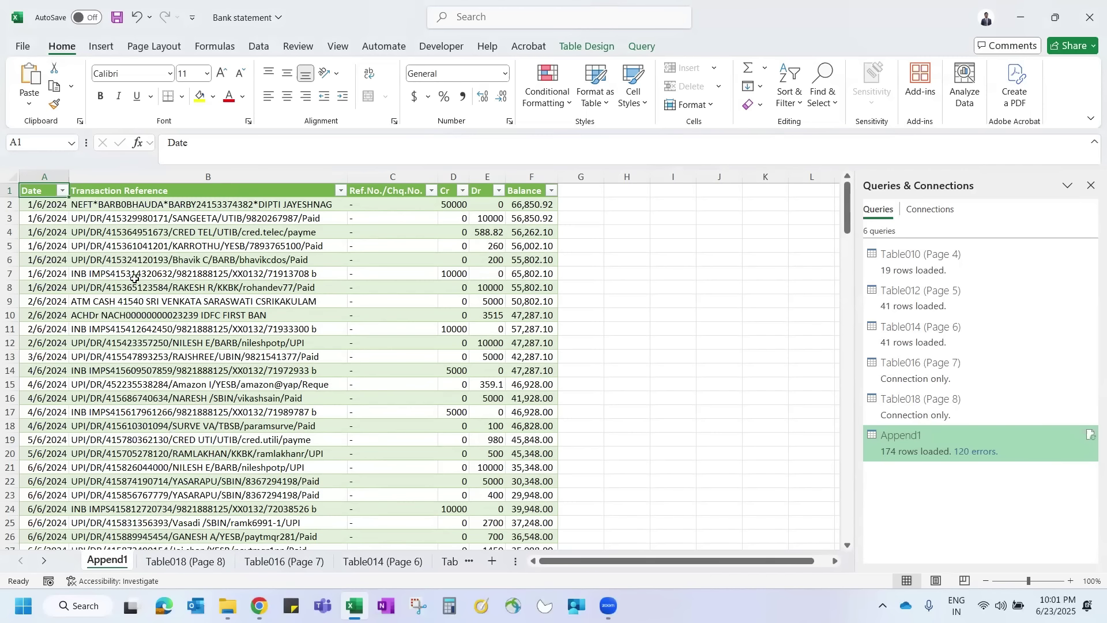
{"action": "left_click", "coordinate": [118, 248]}
{"action": "key", "text": "ctrl+Up"}
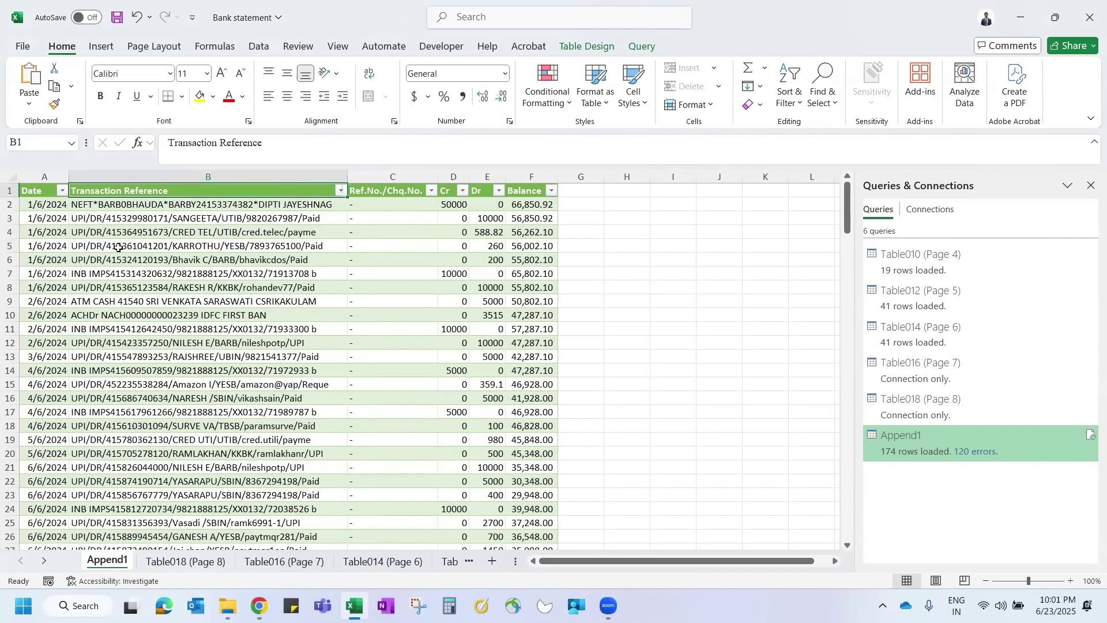
Import BS.pdf from the Bank statement folder, choosing the whole file instead of a single table, and open it in Power Query for transformation
{"action": "key", "text": "alt+Tab"}
{"action": "left_click", "coordinate": [206, 327]}
{"action": "left_click", "coordinate": [259, 47]}
{"action": "left_click", "coordinate": [32, 95]}
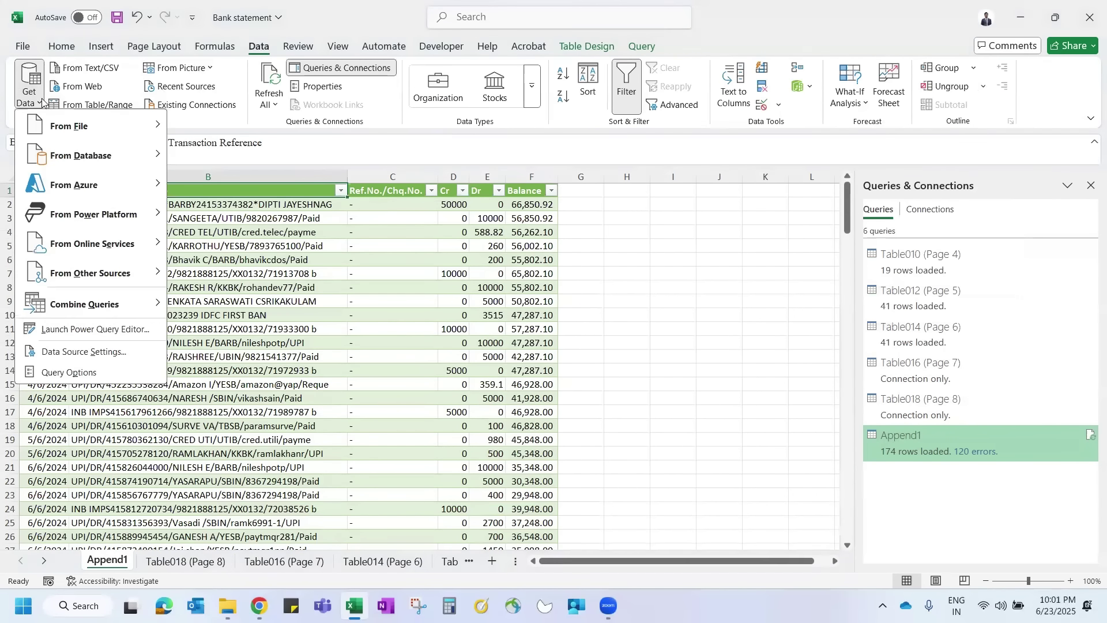
{"action": "mouse_move", "coordinate": [56, 124]}
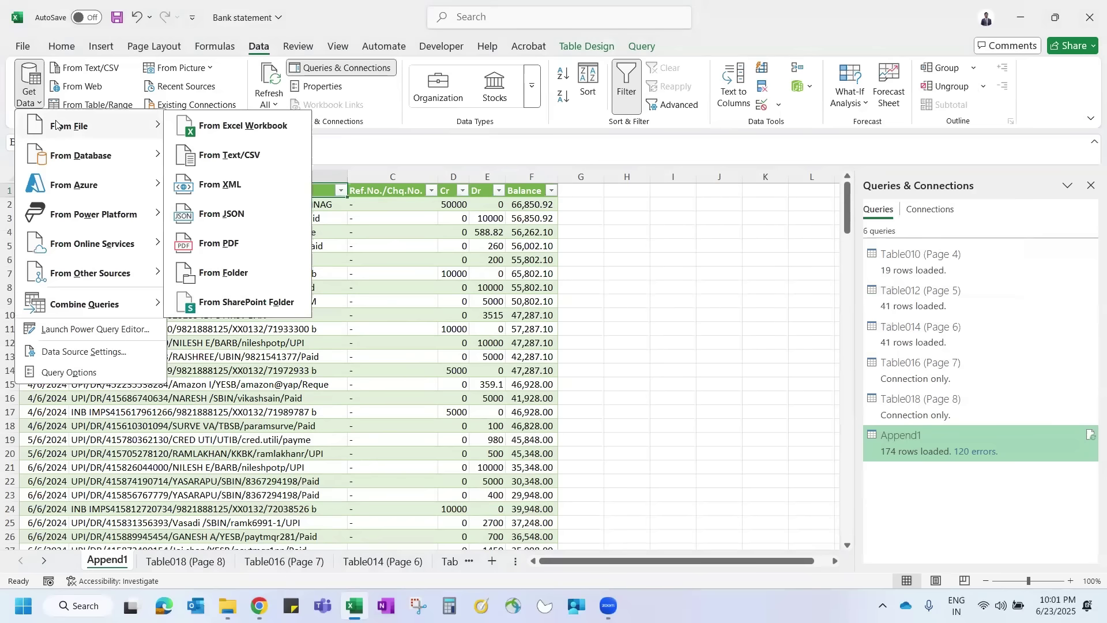
{"action": "left_click", "coordinate": [219, 243]}
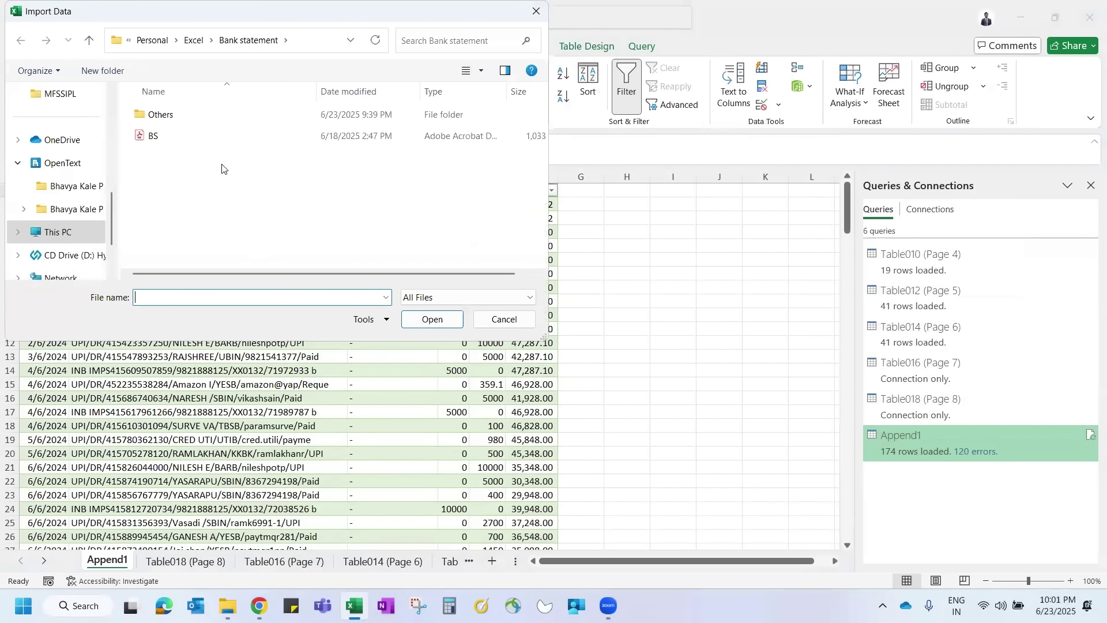
{"action": "left_click", "coordinate": [157, 138]}
{"action": "left_click", "coordinate": [432, 320]}
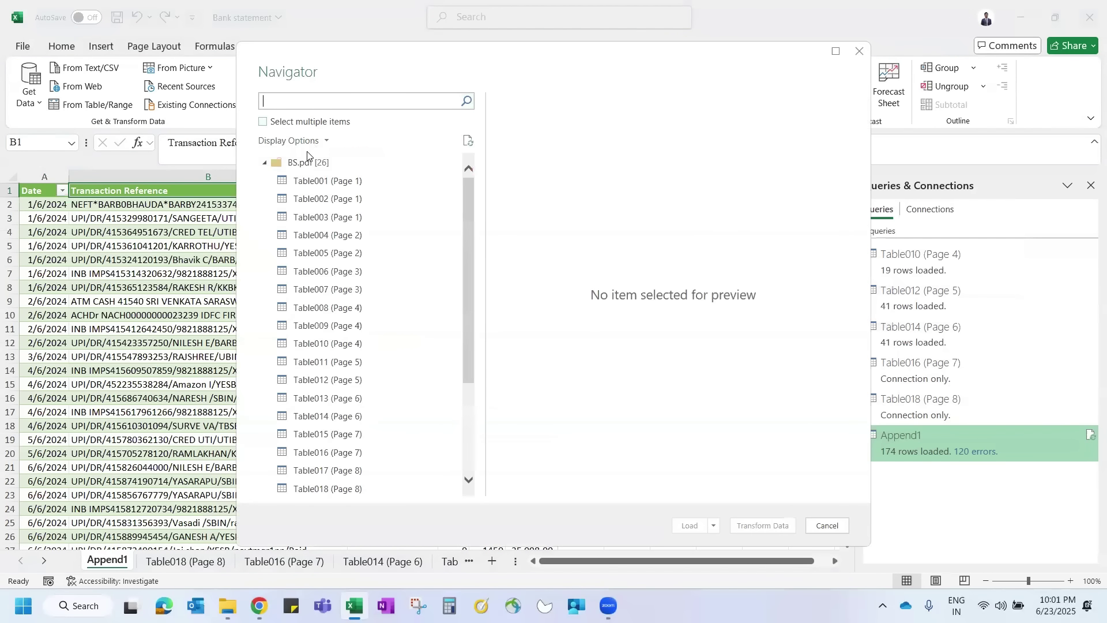
{"action": "left_click", "coordinate": [274, 163]}
{"action": "left_click", "coordinate": [773, 526]}
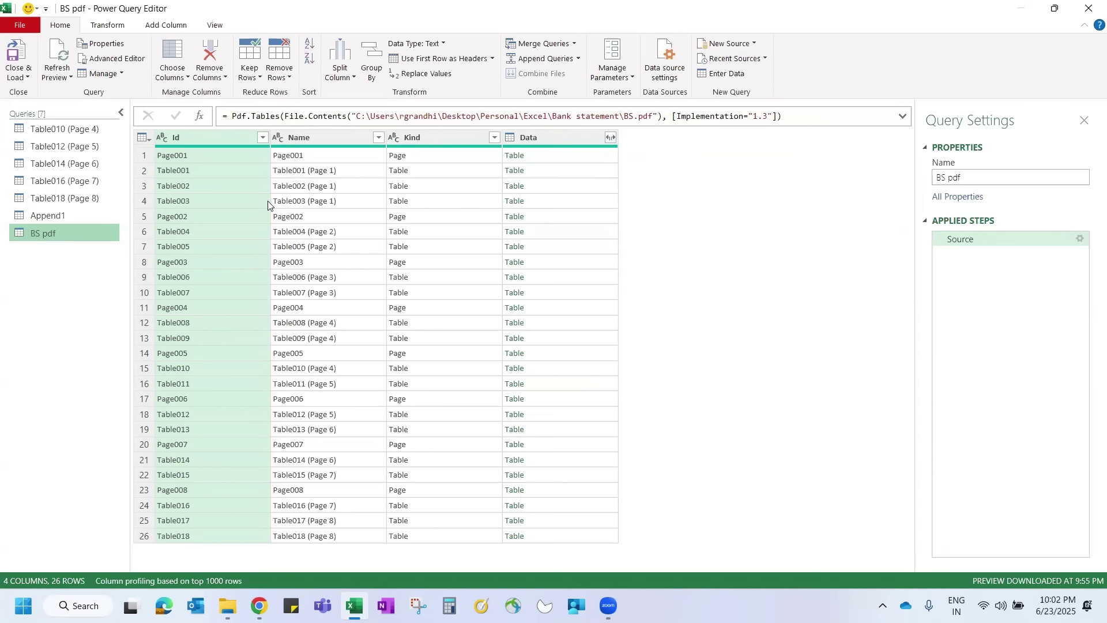
Filter the Id column of the BS pdf query to keep only Page004, Page005 and Page006
{"action": "left_click", "coordinate": [263, 139]}
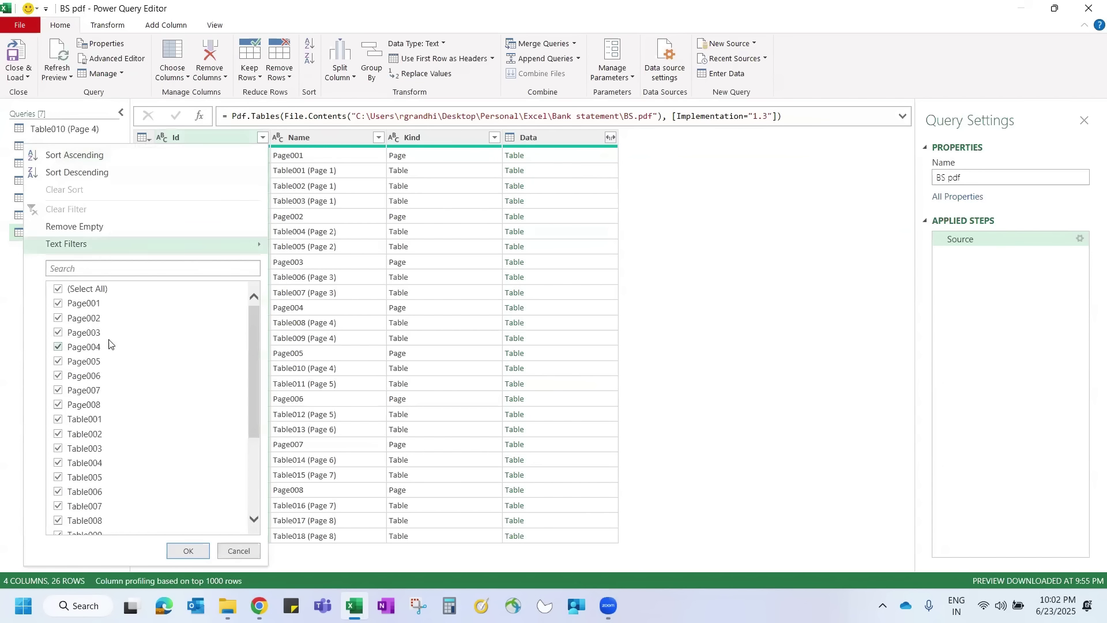
{"action": "left_click", "coordinate": [59, 289]}
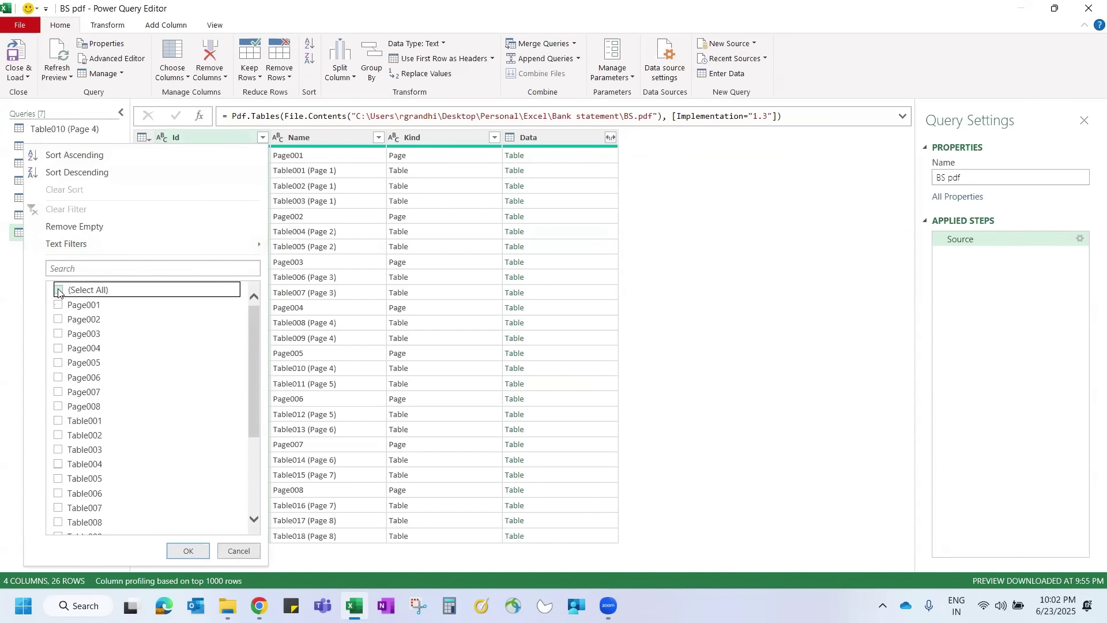
{"action": "left_click", "coordinate": [59, 346]}
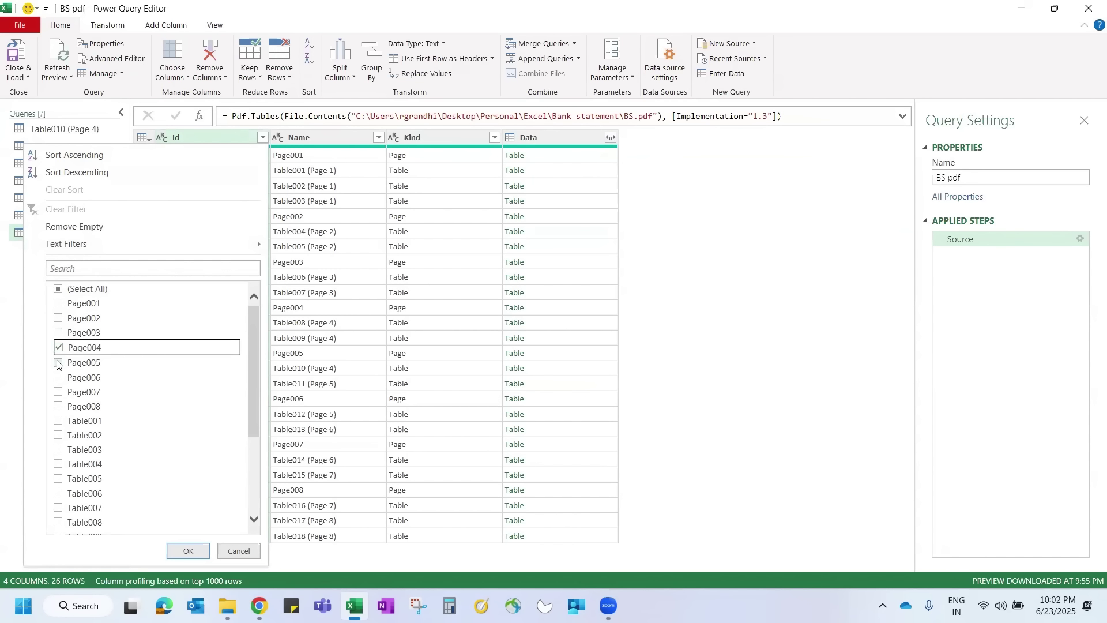
{"action": "left_click", "coordinate": [58, 361]}
{"action": "left_click", "coordinate": [59, 377]}
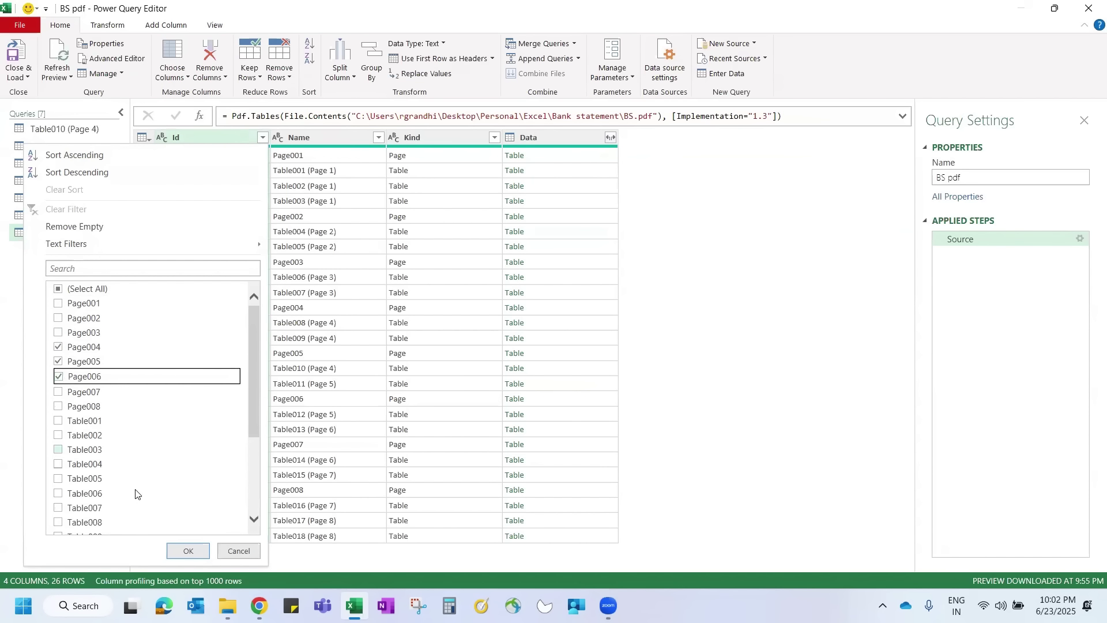
{"action": "left_click", "coordinate": [188, 551]}
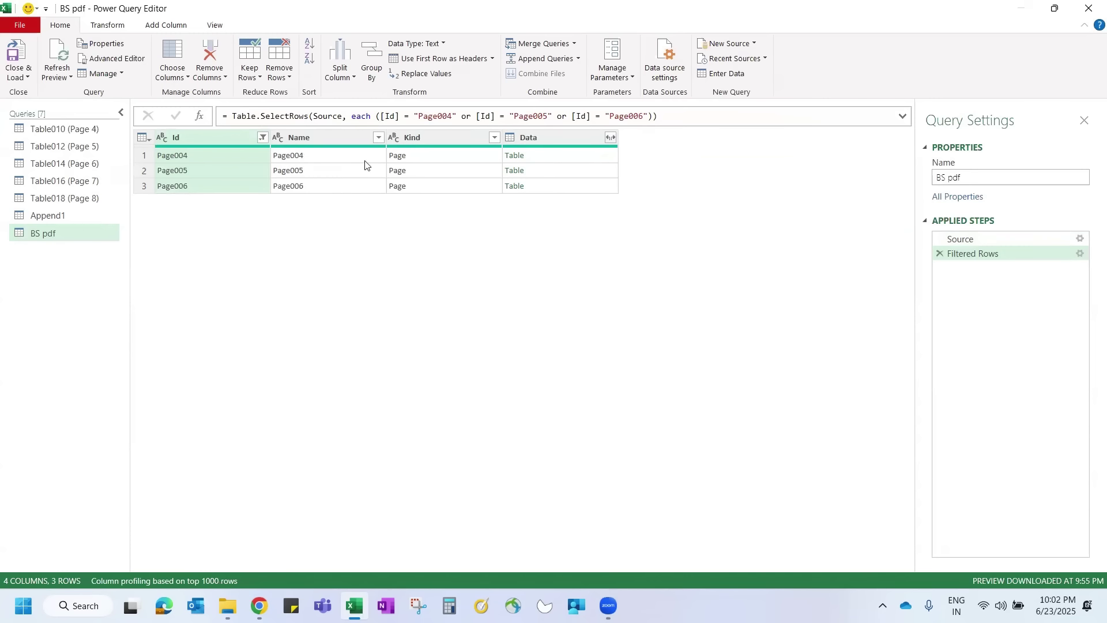
Expand the Data column into all its columns with the original column name as prefix, and look across the expanded columns
{"action": "left_click", "coordinate": [609, 138]}
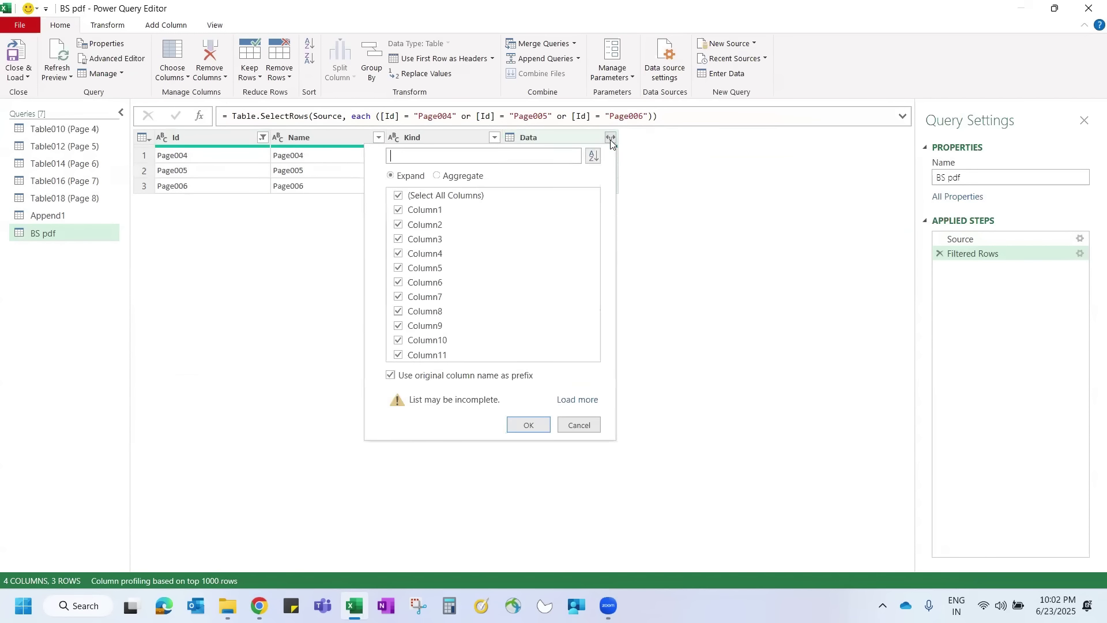
{"action": "left_click", "coordinate": [528, 425]}
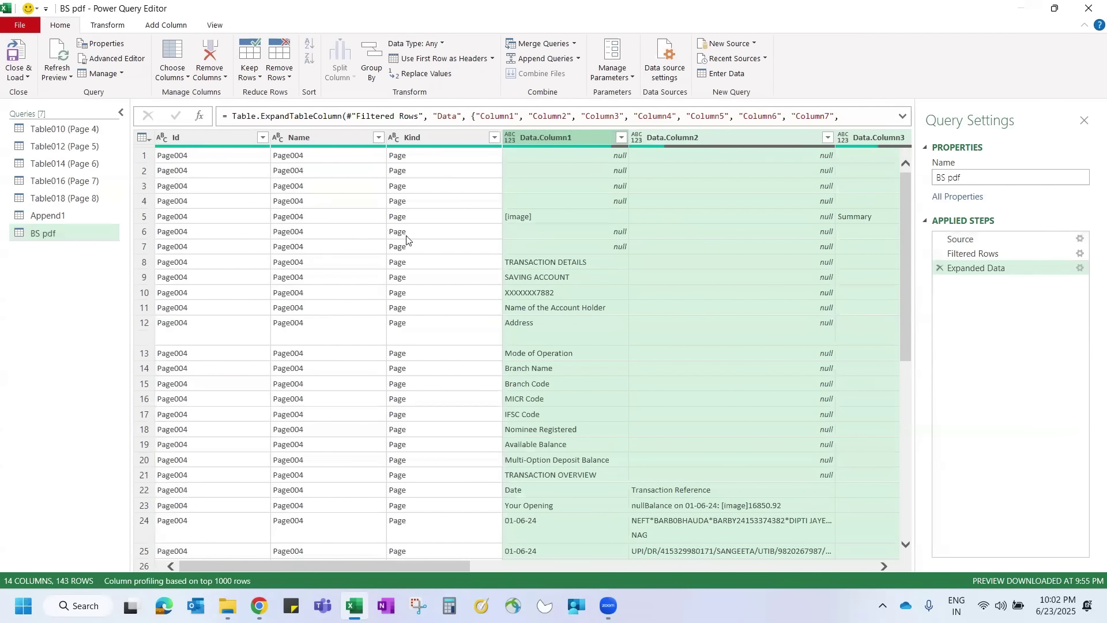
{"action": "scroll", "coordinate": [459, 286], "scroll_direction": "right", "scroll_amount": 5}
{"action": "scroll", "coordinate": [458, 286], "scroll_direction": "right", "scroll_amount": 2}
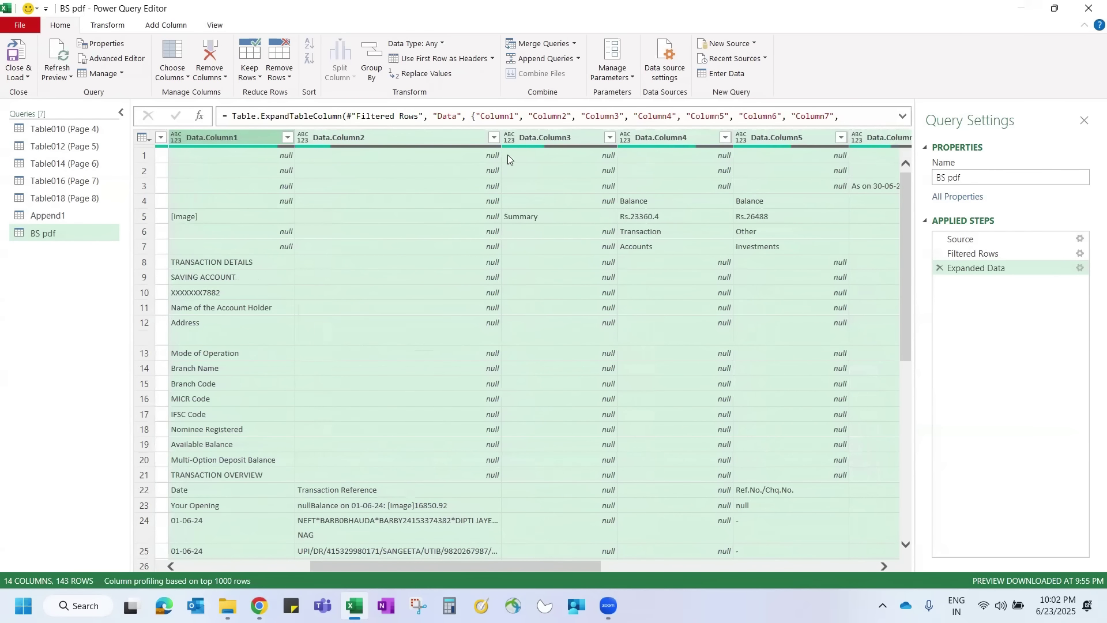
{"action": "scroll", "coordinate": [507, 154], "scroll_direction": "right", "scroll_amount": 5}
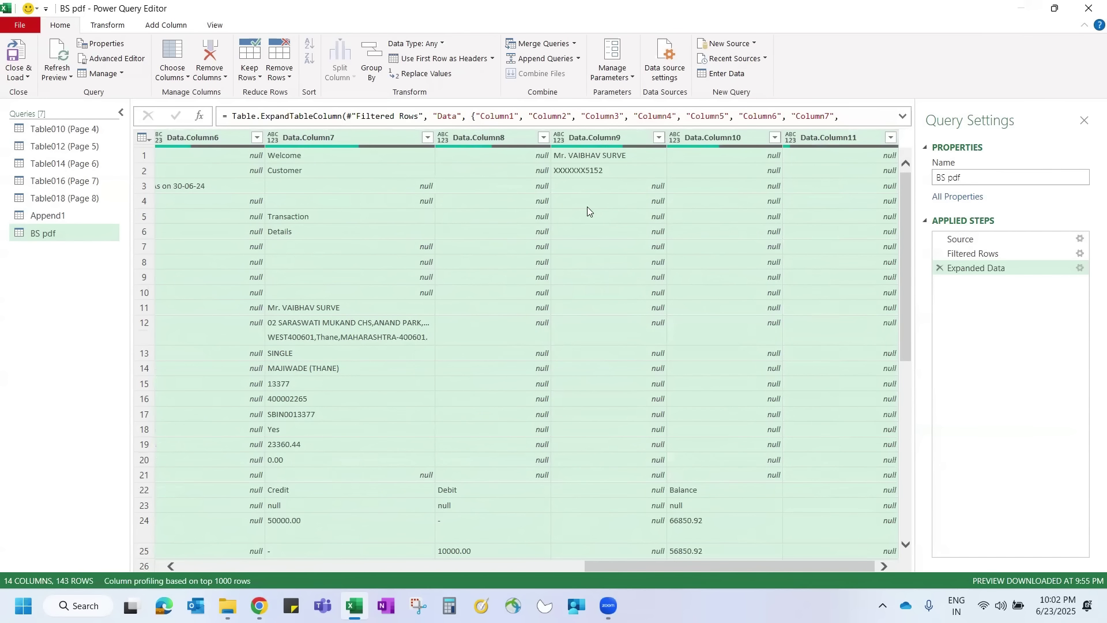
Examine the Page004 rows around the transaction headings, from Date and Transaction Reference across to Credit, Debit and Balance
{"action": "scroll", "coordinate": [587, 207], "scroll_direction": "left", "scroll_amount": 10}
{"action": "scroll", "coordinate": [587, 206], "scroll_direction": "down", "scroll_amount": 3}
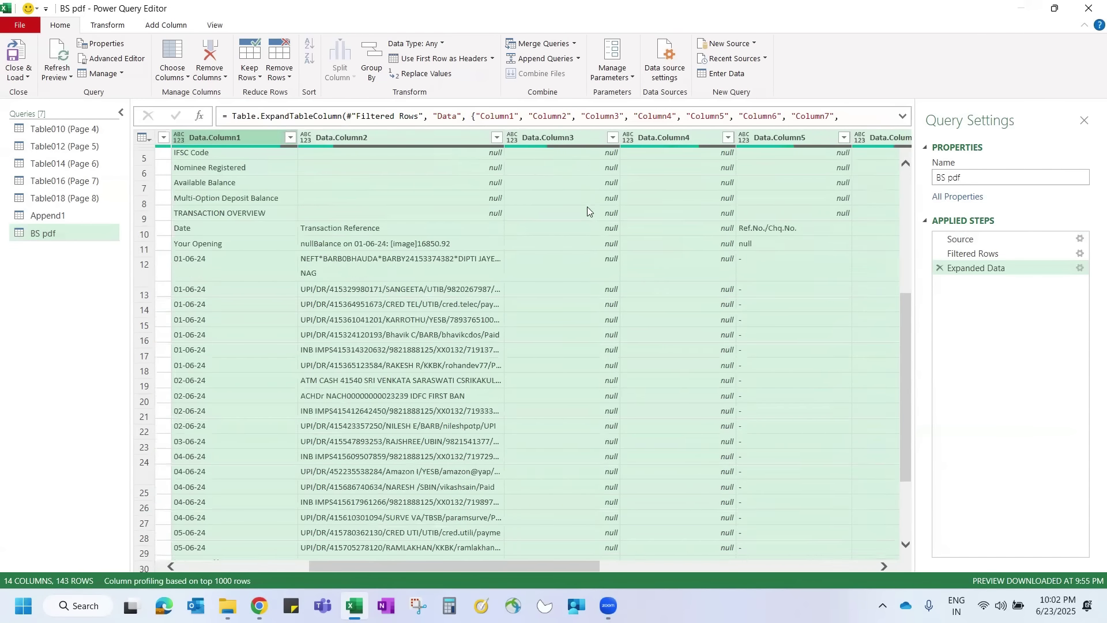
{"action": "scroll", "coordinate": [586, 206], "scroll_direction": "down", "scroll_amount": 5}
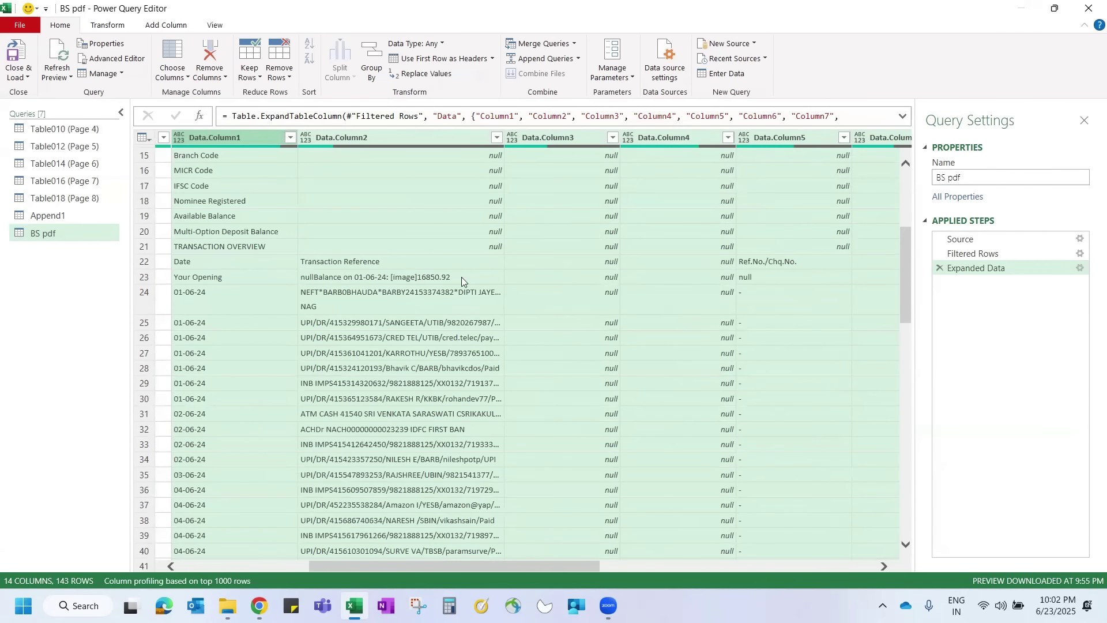
{"action": "scroll", "coordinate": [461, 277], "scroll_direction": "right", "scroll_amount": 5}
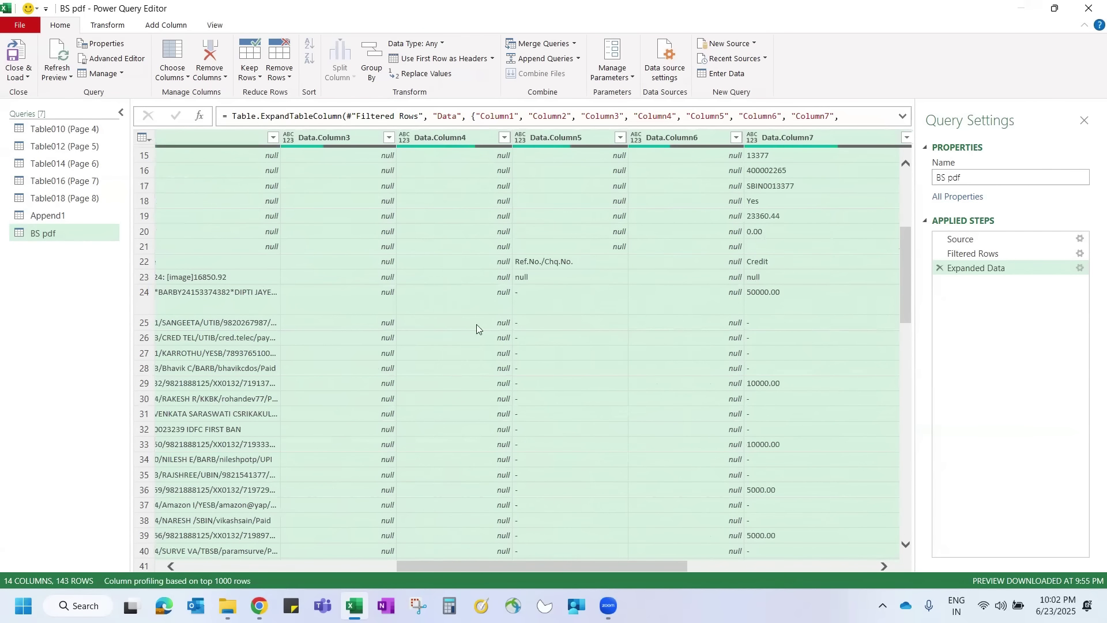
{"action": "scroll", "coordinate": [582, 308], "scroll_direction": "right", "scroll_amount": 3}
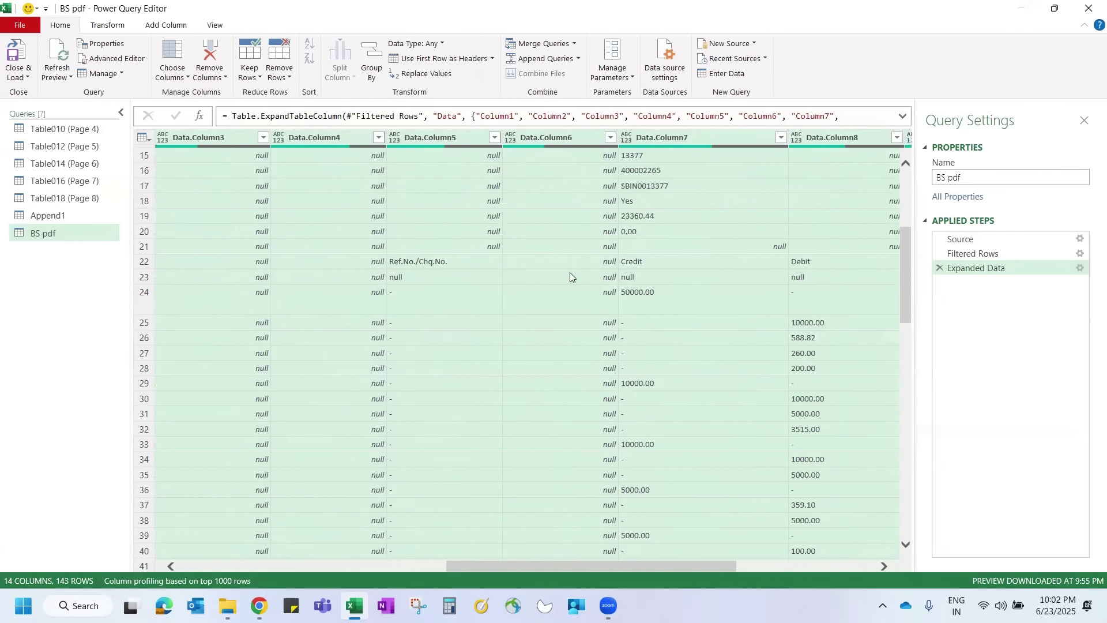
{"action": "scroll", "coordinate": [579, 274], "scroll_direction": "right", "scroll_amount": 5}
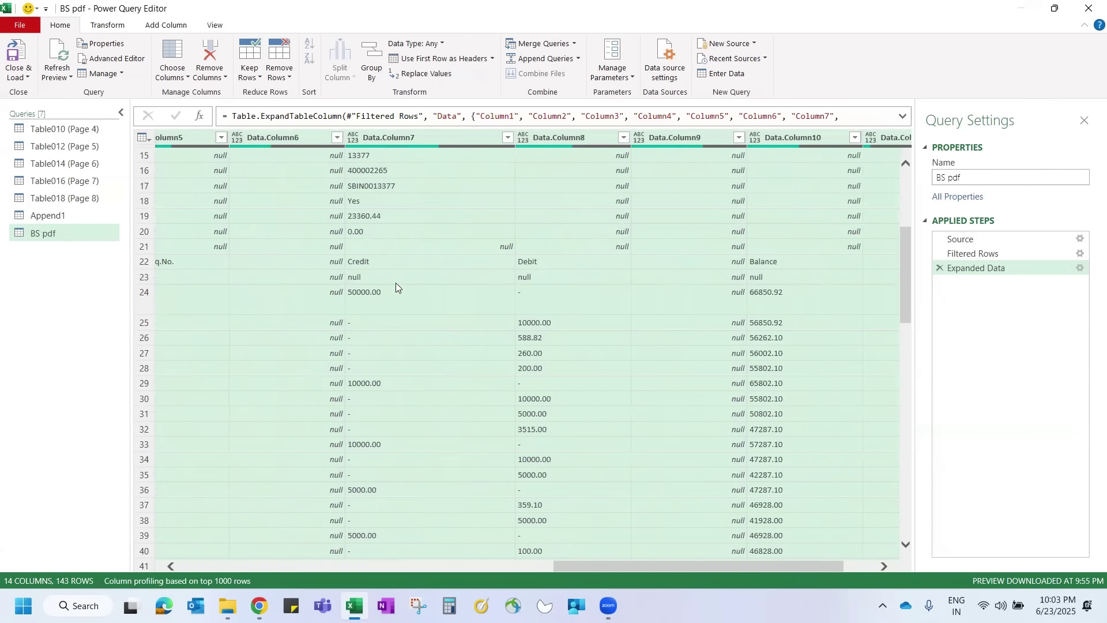
{"action": "scroll", "coordinate": [636, 266], "scroll_direction": "right", "scroll_amount": 2}
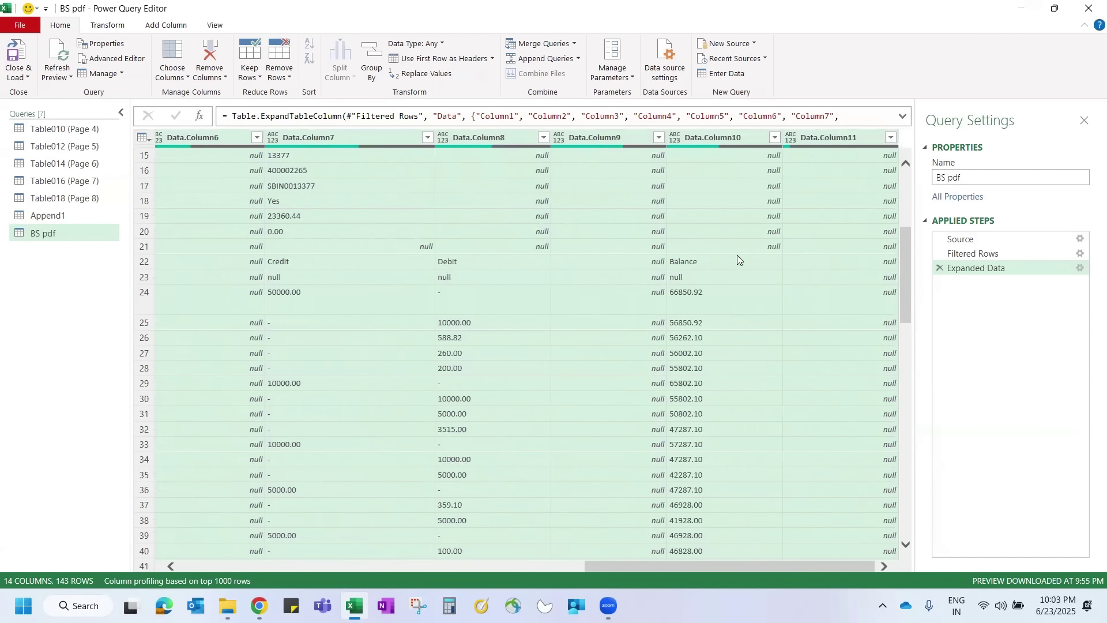
{"action": "scroll", "coordinate": [449, 350], "scroll_direction": "left", "scroll_amount": 6}
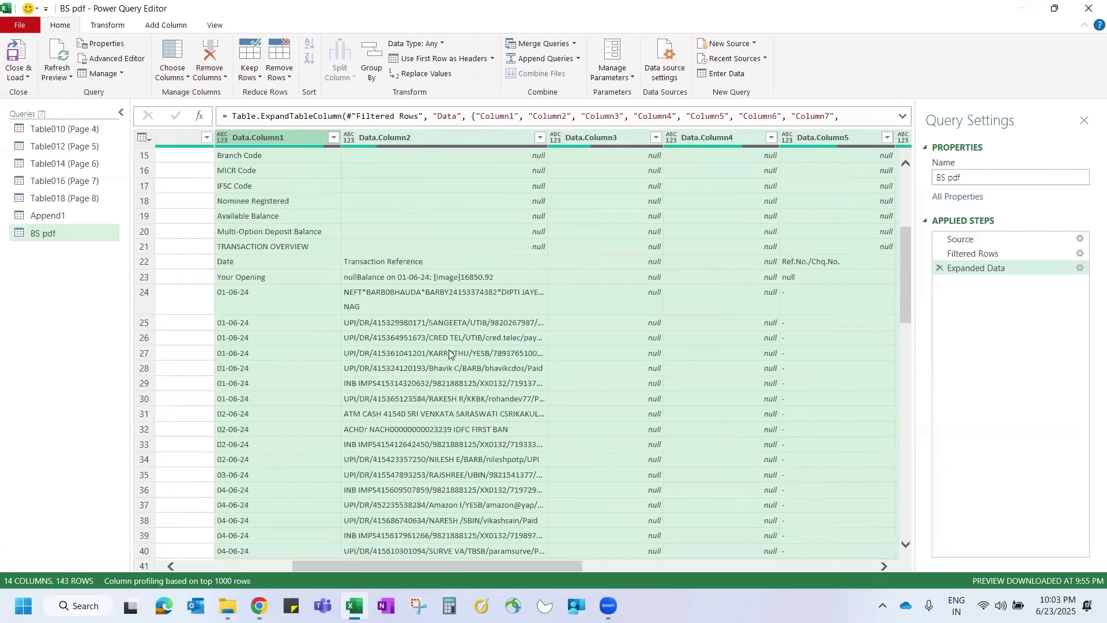
{"action": "scroll", "coordinate": [449, 353], "scroll_direction": "right", "scroll_amount": 3}
{"action": "scroll", "coordinate": [450, 354], "scroll_direction": "left", "scroll_amount": 6}
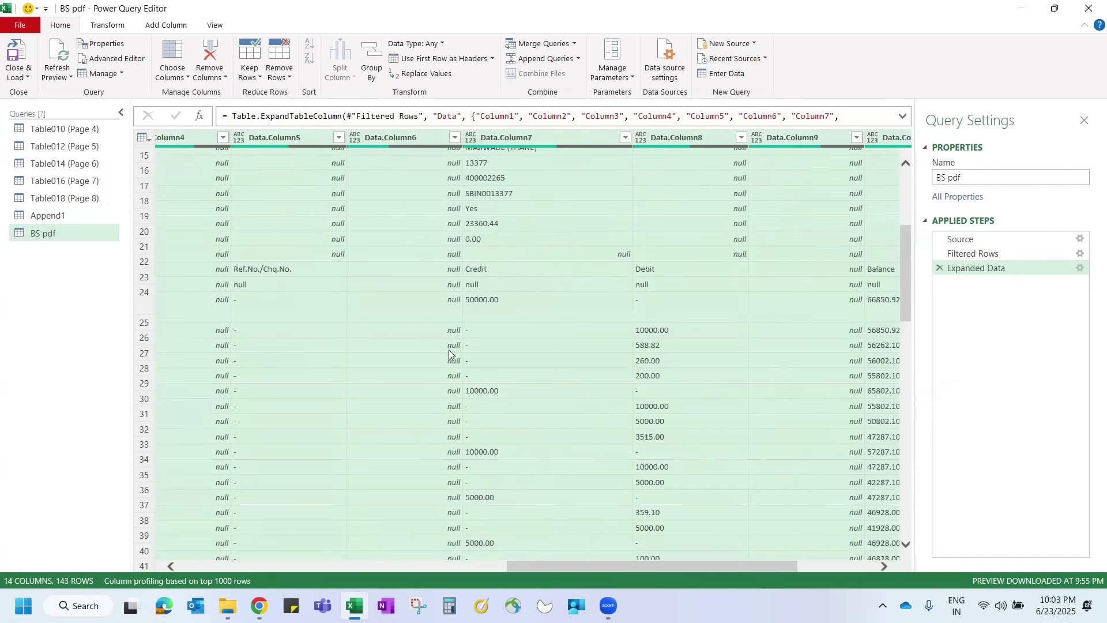
{"action": "scroll", "coordinate": [449, 349], "scroll_direction": "up", "scroll_amount": 2}
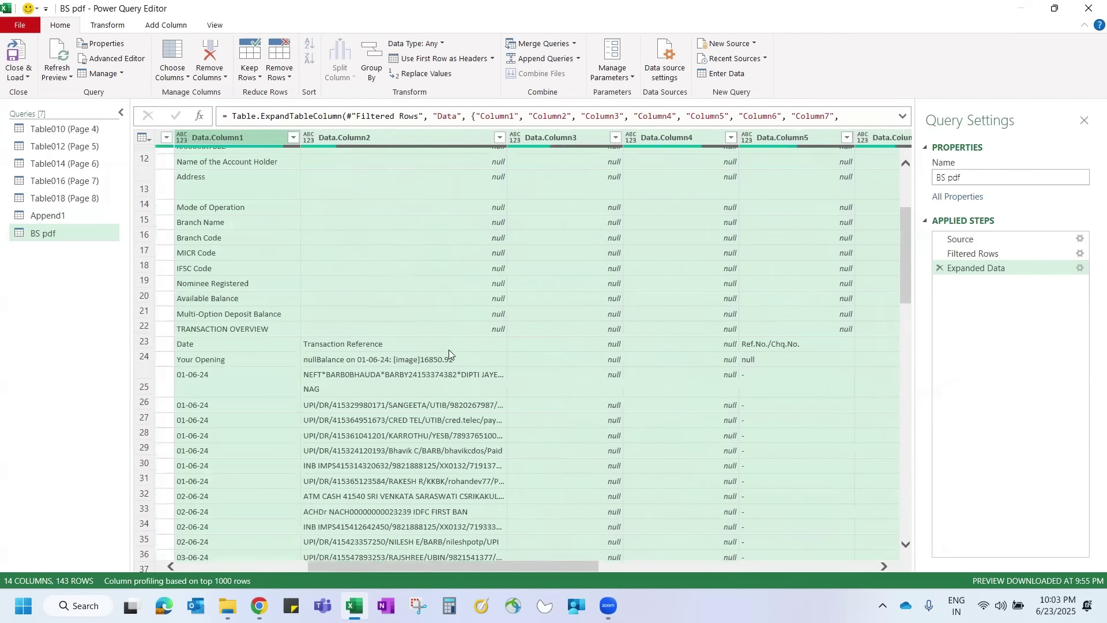
{"action": "scroll", "coordinate": [545, 271], "scroll_direction": "right", "scroll_amount": 6}
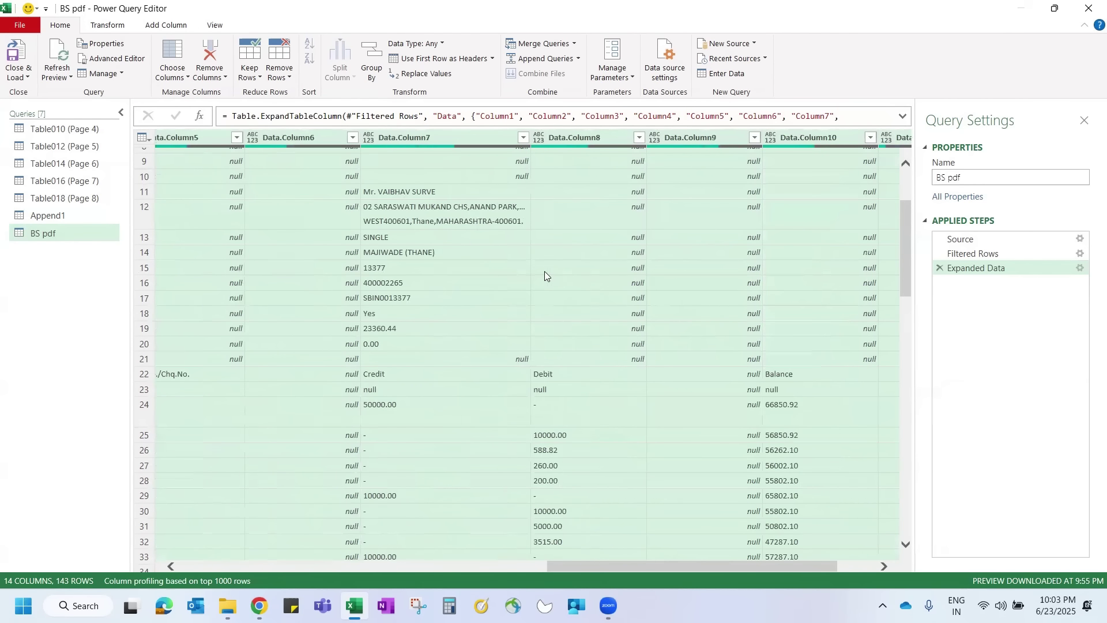
{"action": "scroll", "coordinate": [716, 246], "scroll_direction": "right", "scroll_amount": 2}
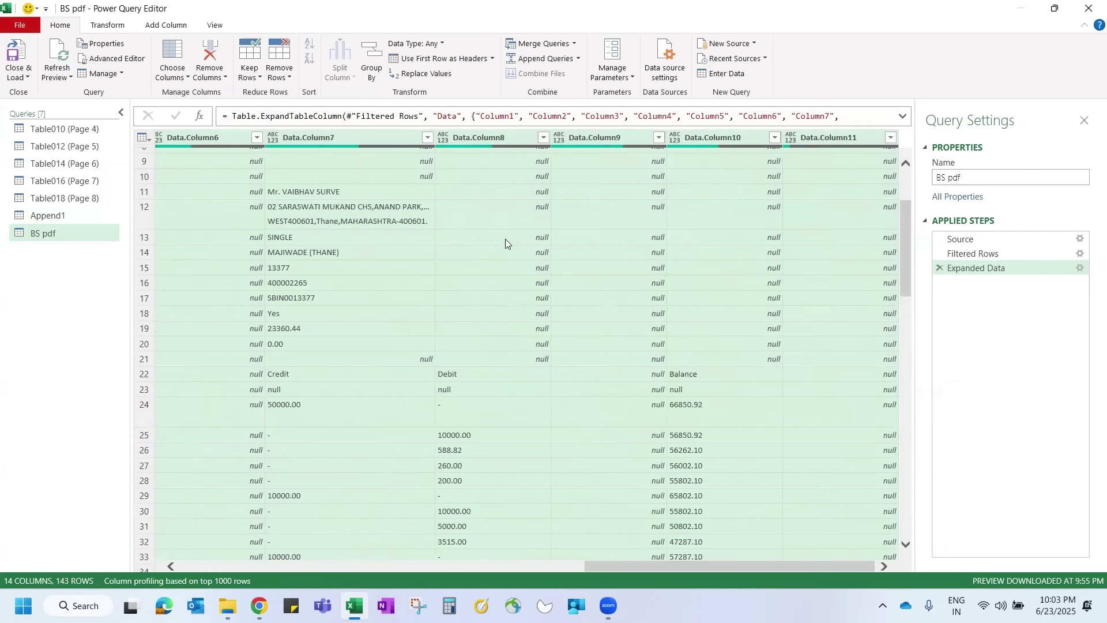
Compare where the Credit, Debit and Balance values sit in the Page004, Page005 and Page006 rows, down to the last row and back
{"action": "scroll", "coordinate": [505, 239], "scroll_direction": "up", "scroll_amount": 3}
{"action": "scroll", "coordinate": [505, 239], "scroll_direction": "down", "scroll_amount": 6}
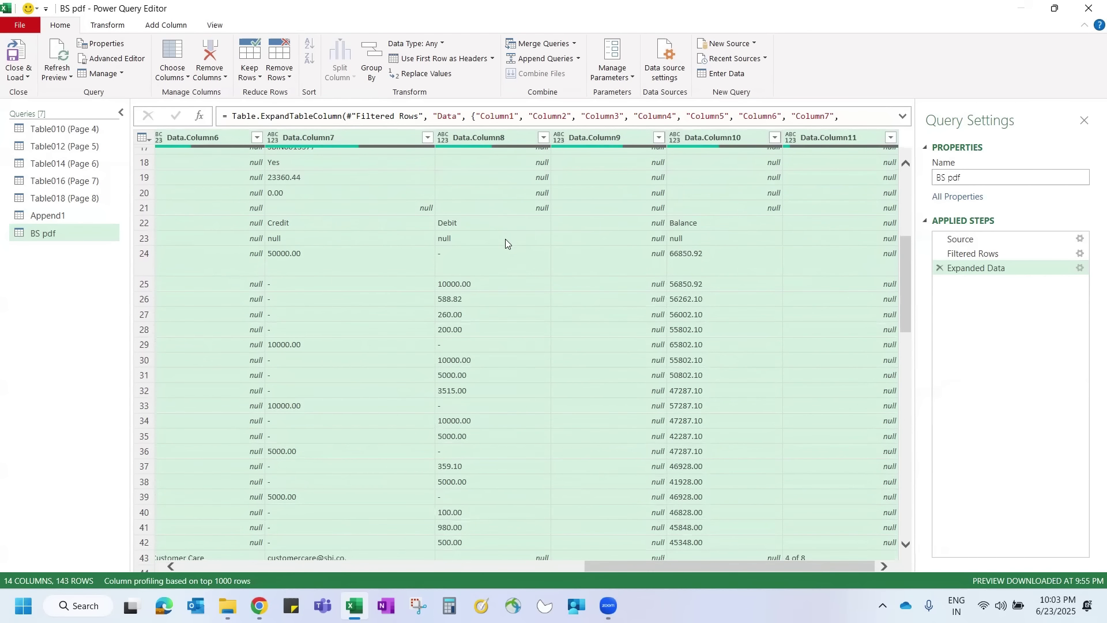
{"action": "scroll", "coordinate": [505, 239], "scroll_direction": "down", "scroll_amount": 7}
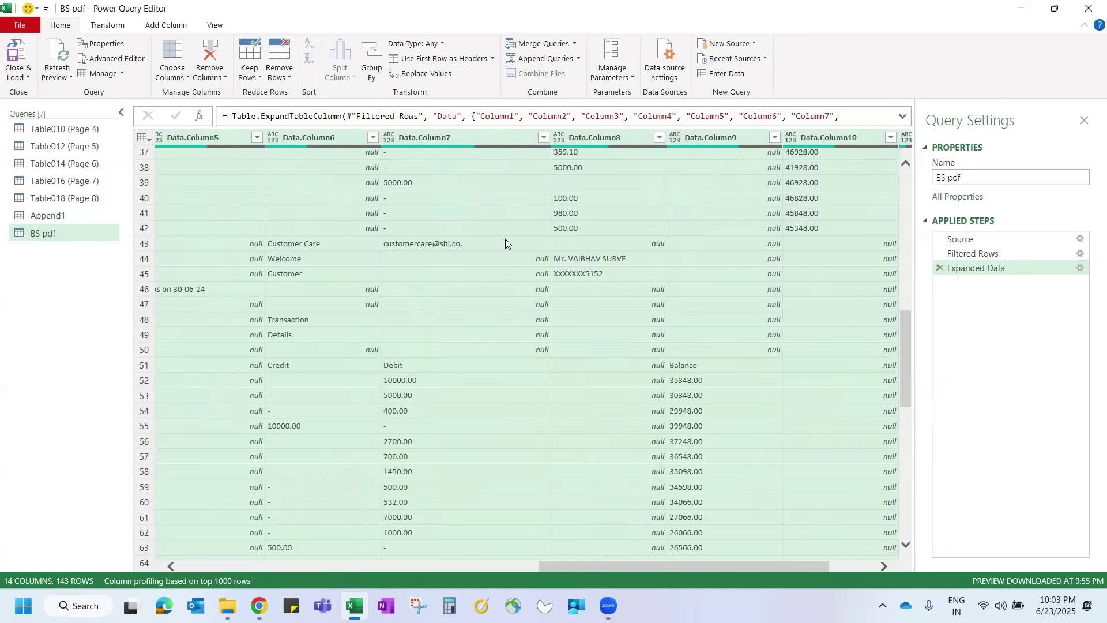
{"action": "scroll", "coordinate": [505, 239], "scroll_direction": "left", "scroll_amount": 10}
{"action": "scroll", "coordinate": [505, 239], "scroll_direction": "down", "scroll_amount": 6}
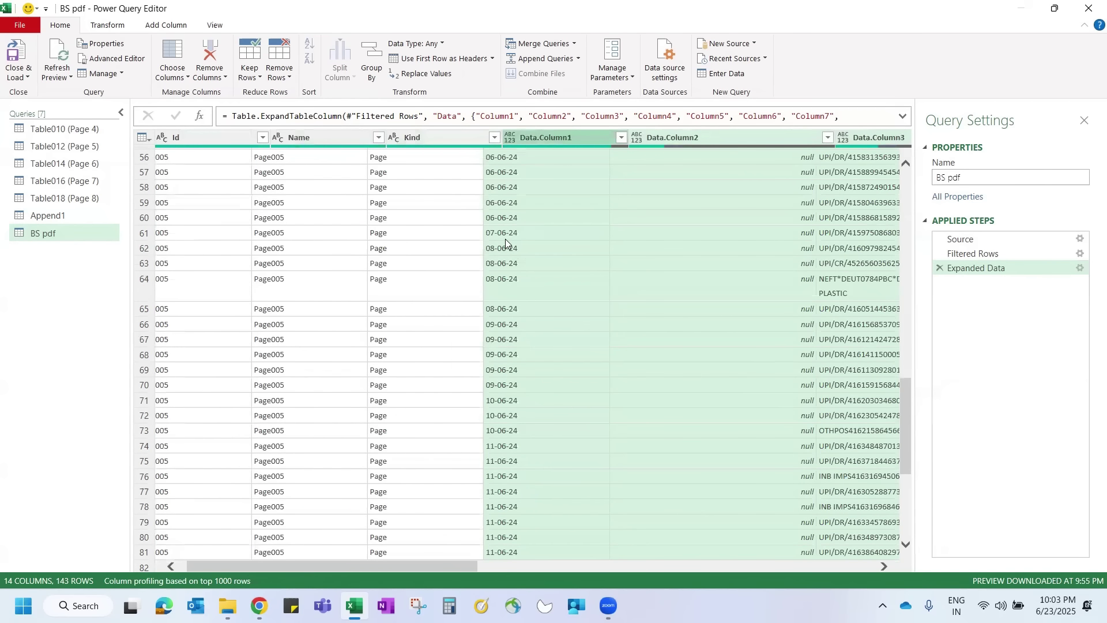
{"action": "scroll", "coordinate": [506, 239], "scroll_direction": "right", "scroll_amount": 5}
{"action": "scroll", "coordinate": [505, 239], "scroll_direction": "down", "scroll_amount": 12}
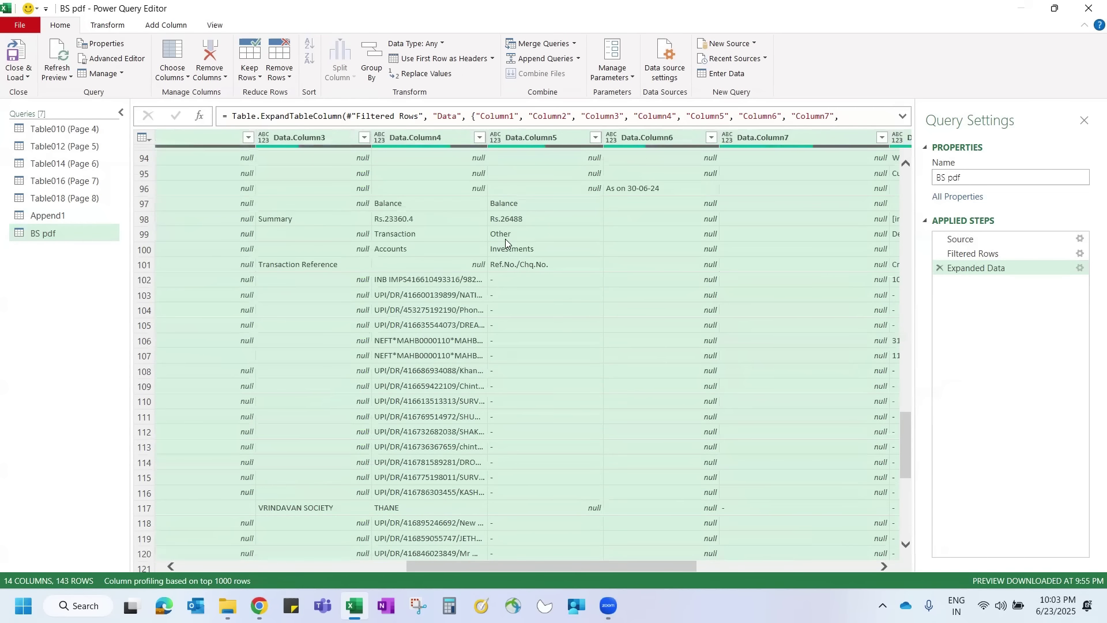
{"action": "scroll", "coordinate": [505, 238], "scroll_direction": "right", "scroll_amount": 4}
{"action": "scroll", "coordinate": [505, 239], "scroll_direction": "down", "scroll_amount": 8}
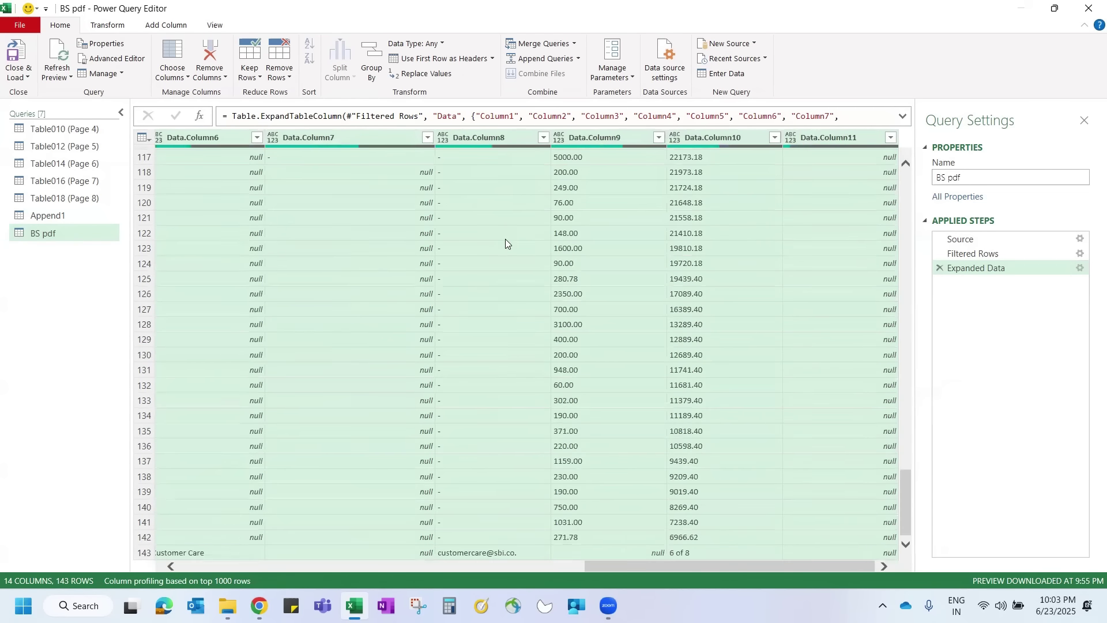
{"action": "scroll", "coordinate": [782, 296], "scroll_direction": "up", "scroll_amount": 20}
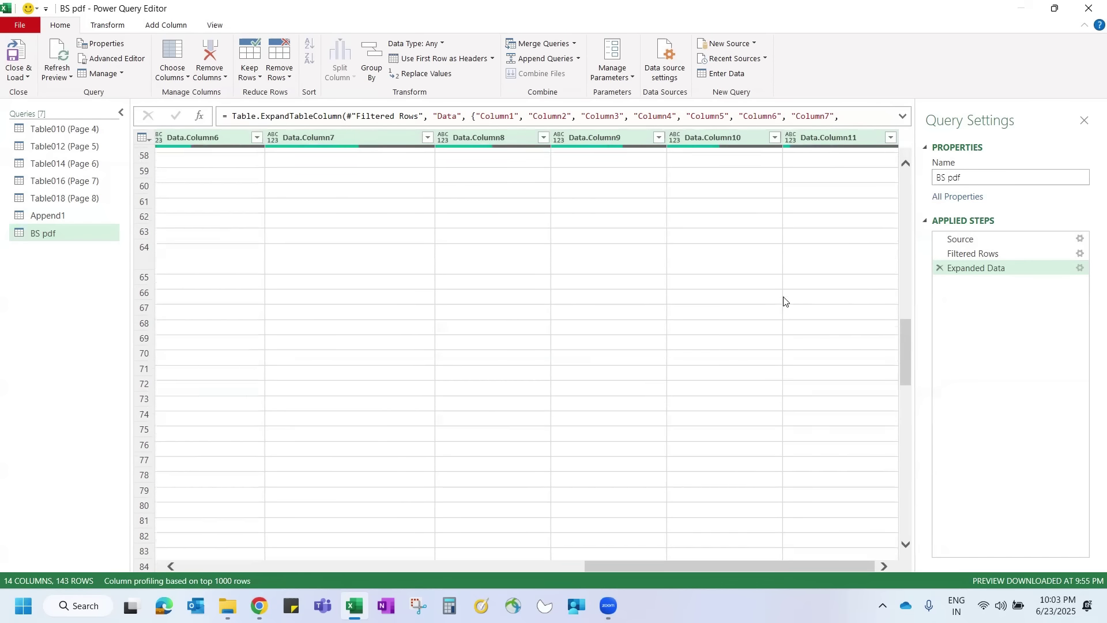
{"action": "scroll", "coordinate": [783, 296], "scroll_direction": "up", "scroll_amount": 3}
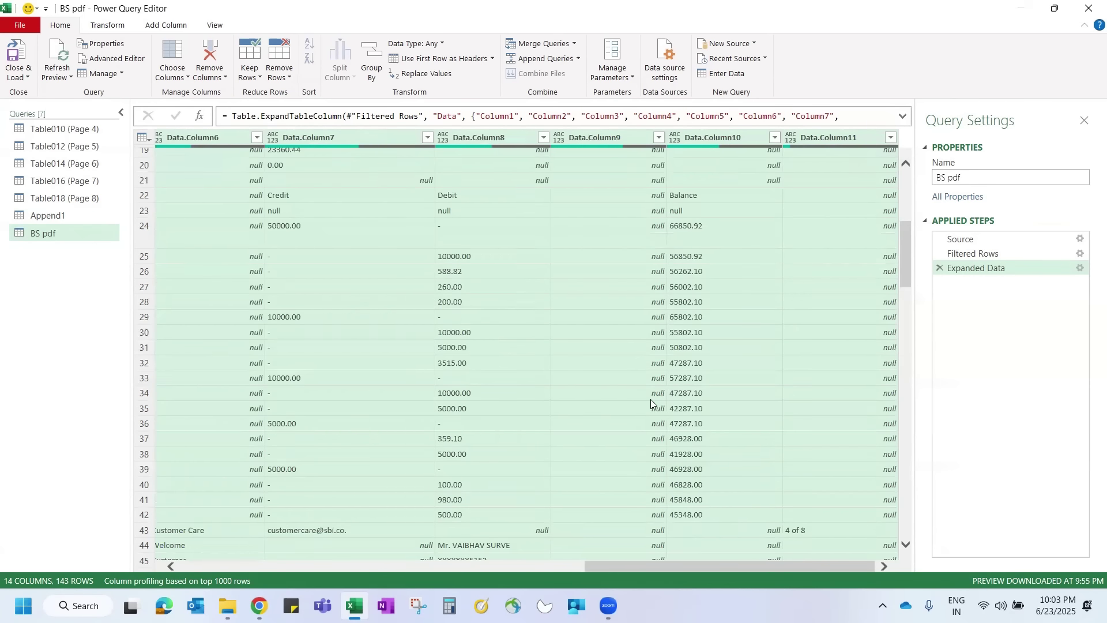
{"action": "scroll", "coordinate": [651, 398], "scroll_direction": "up", "scroll_amount": 4}
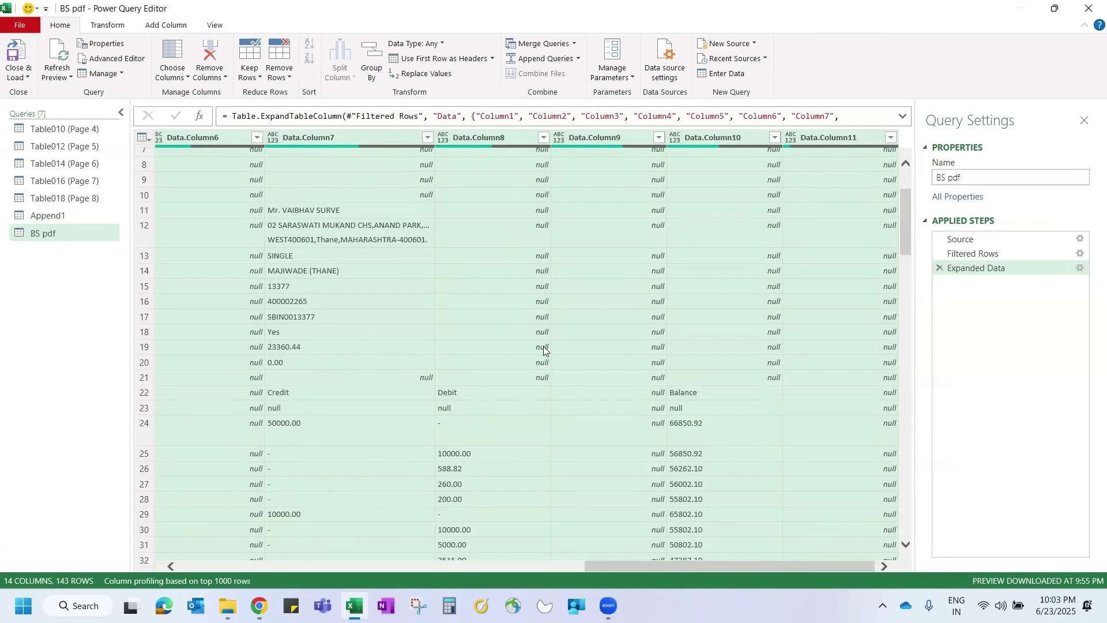
Review the Page004 dates in the first data column, and compare with the separate Table010, Table012 and Table014 queries
{"action": "scroll", "coordinate": [404, 310], "scroll_direction": "left", "scroll_amount": 10}
{"action": "scroll", "coordinate": [406, 313], "scroll_direction": "down", "scroll_amount": 4}
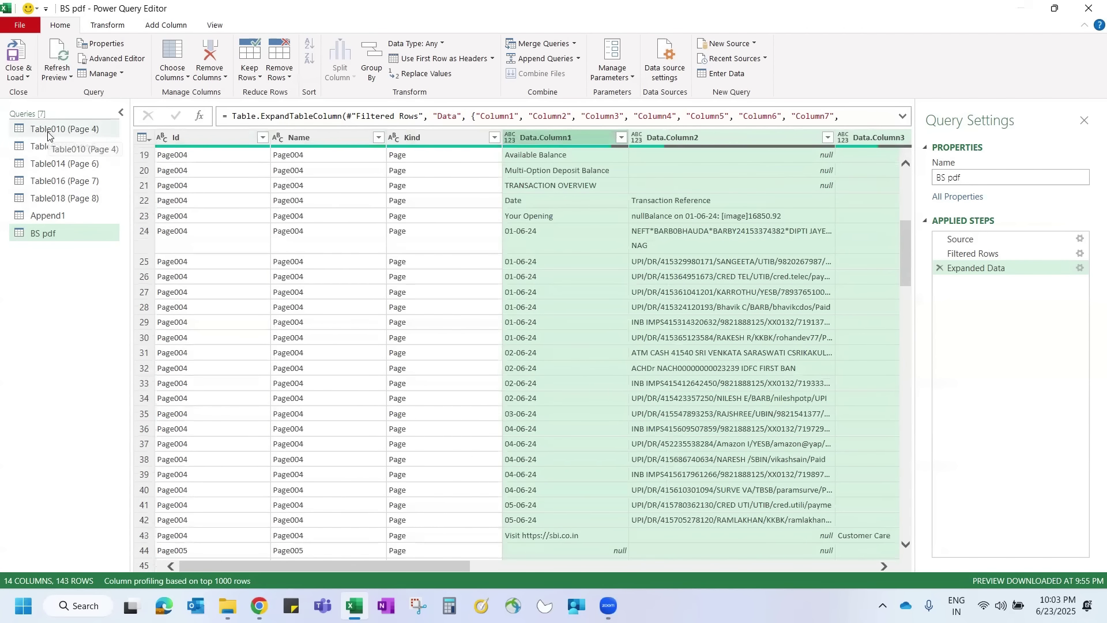
{"action": "left_click", "coordinate": [49, 134]}
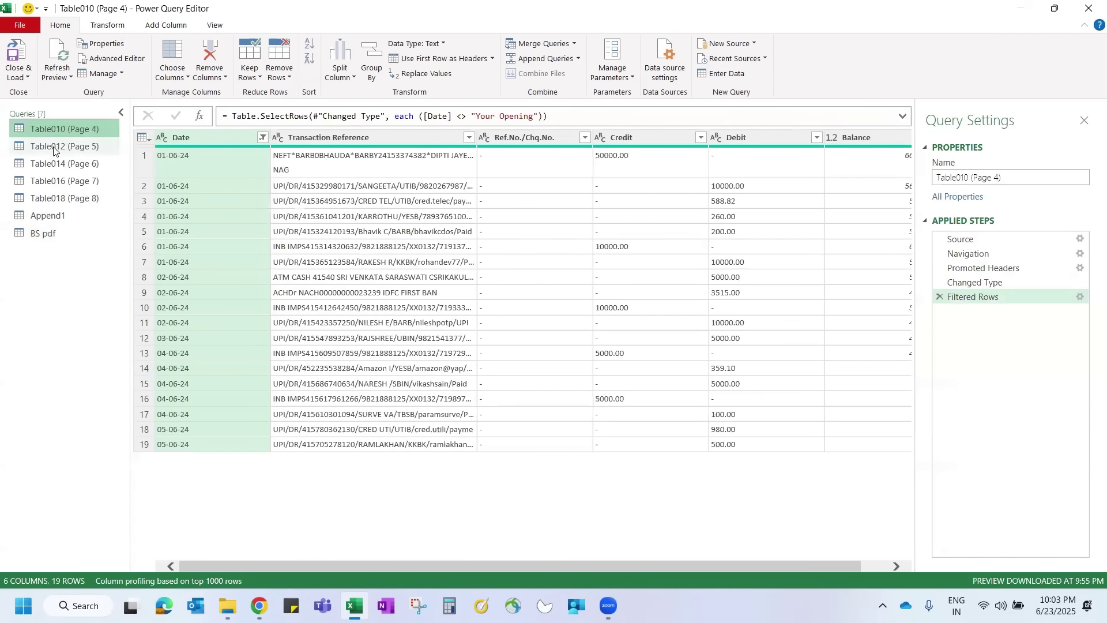
{"action": "left_click", "coordinate": [54, 146]}
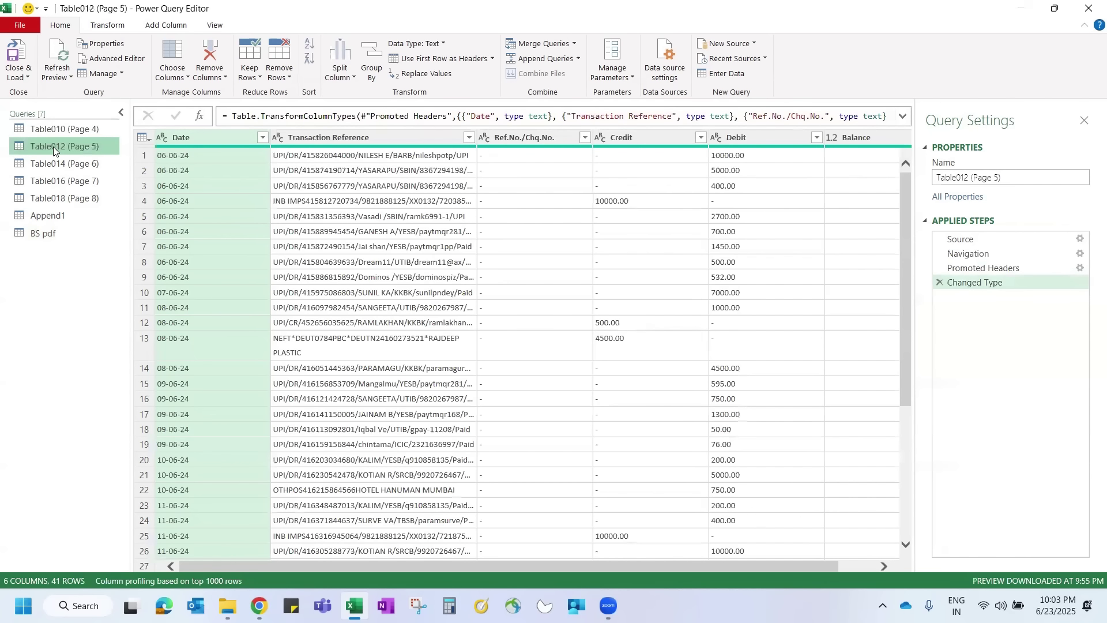
{"action": "left_click", "coordinate": [57, 165]}
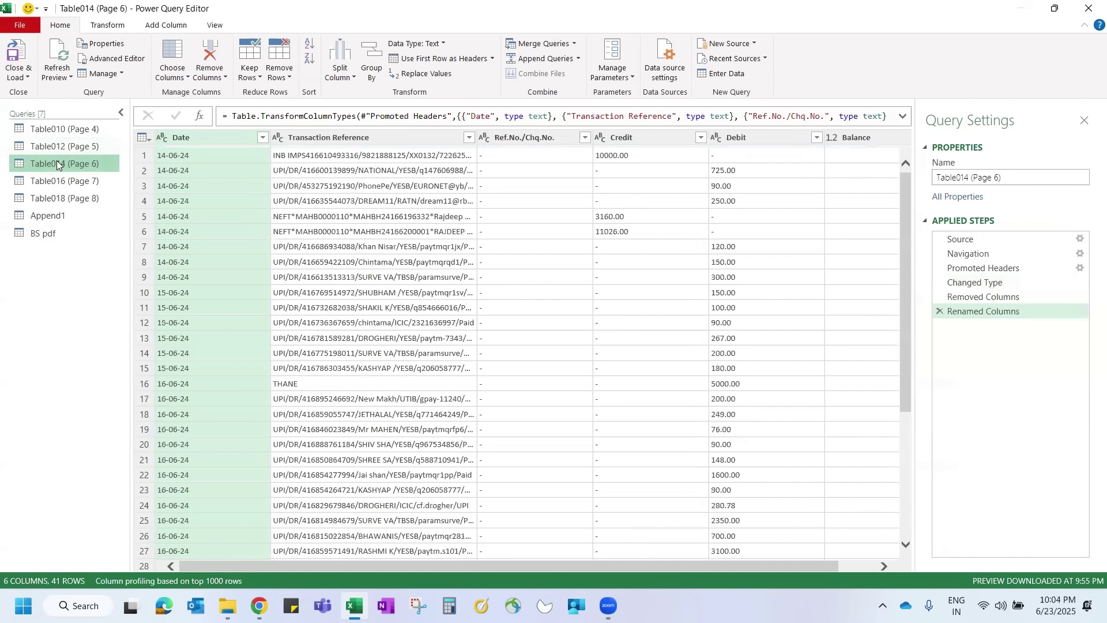